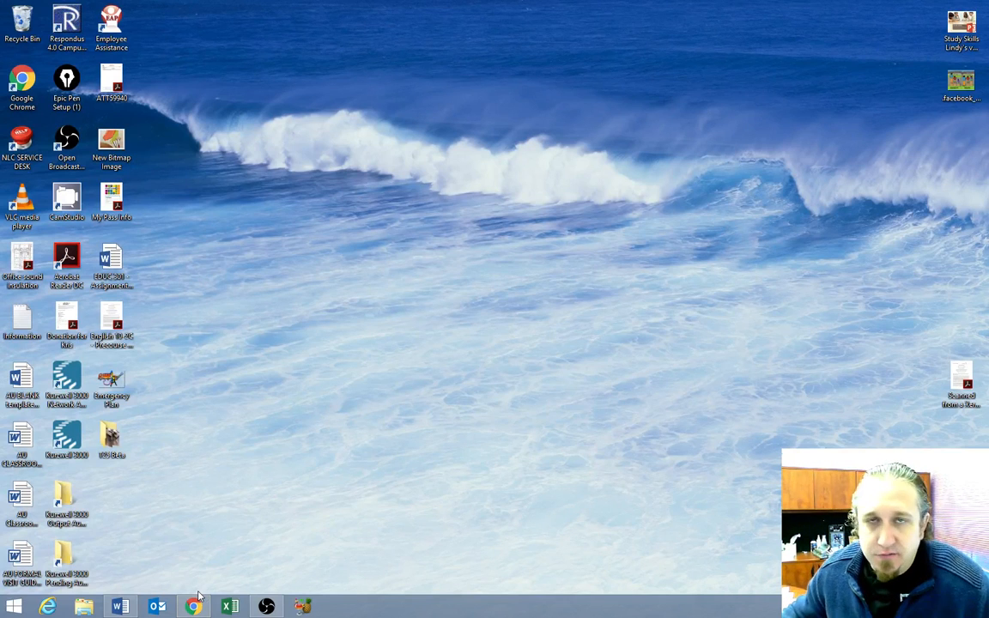
Switch to Chrome and open the Topic 2 - Chapter 1 section of the COM2025 course page
mouse_move(197, 606)
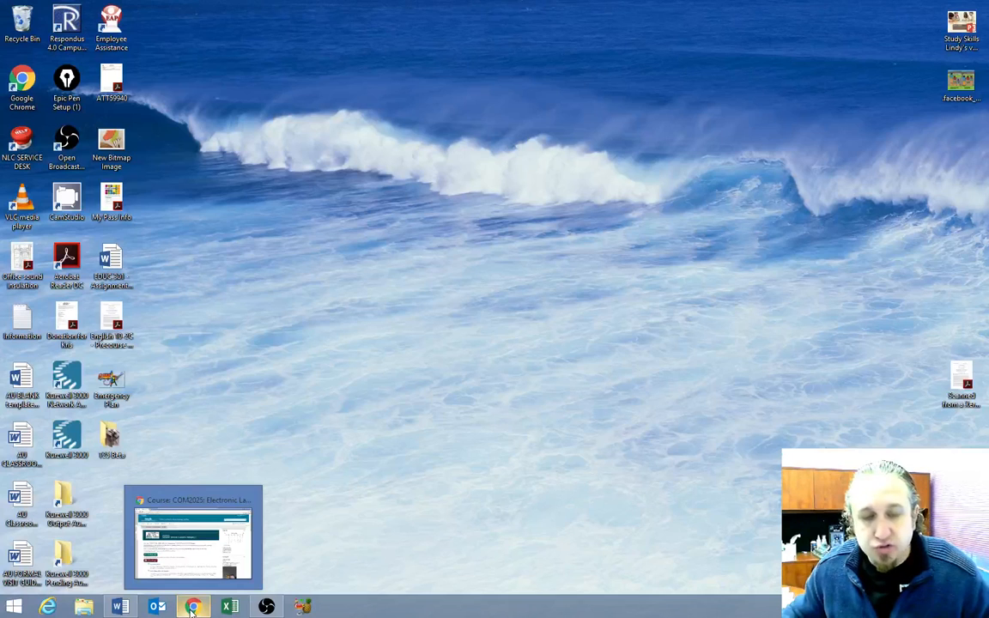
click(176, 545)
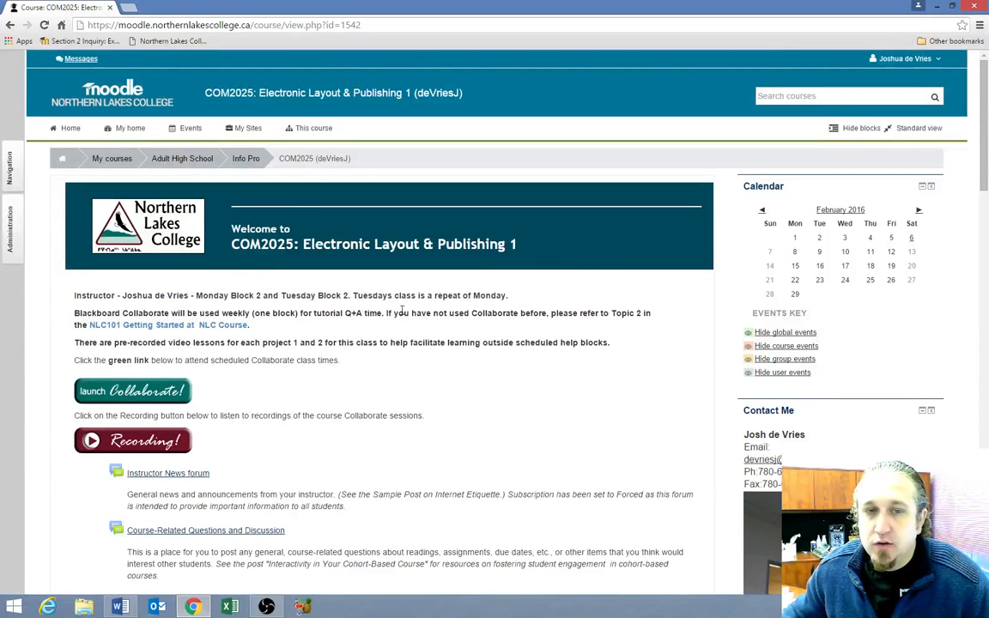
scroll(576, 273, down, 10)
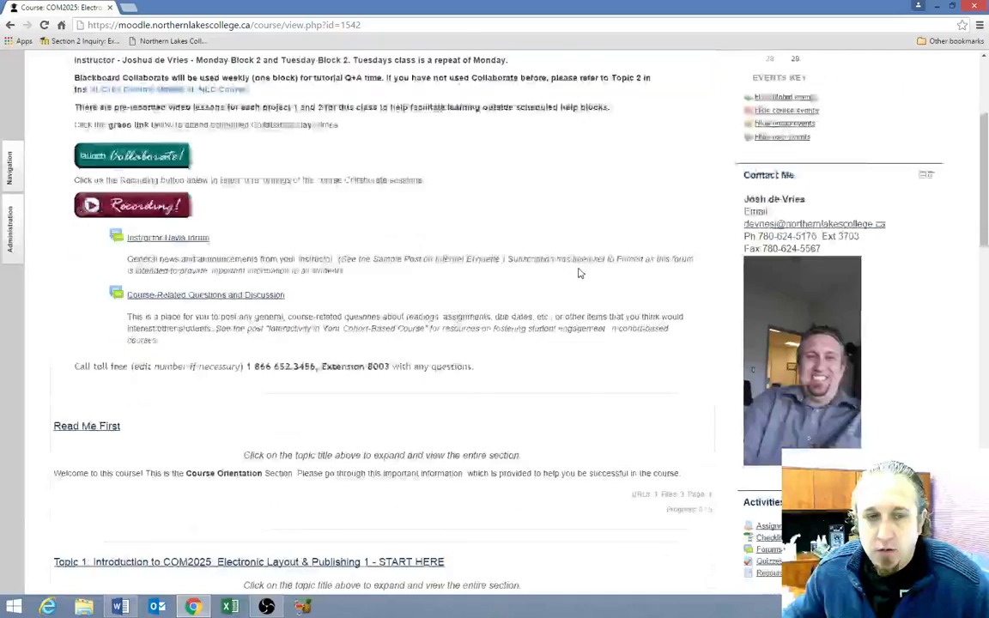
scroll(580, 272, down, 2)
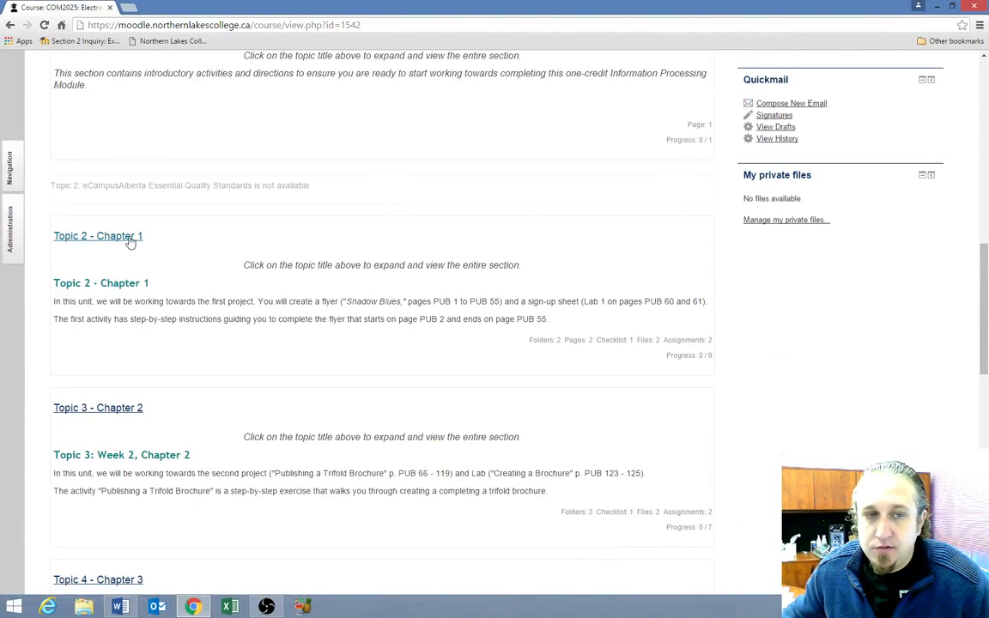
click(101, 238)
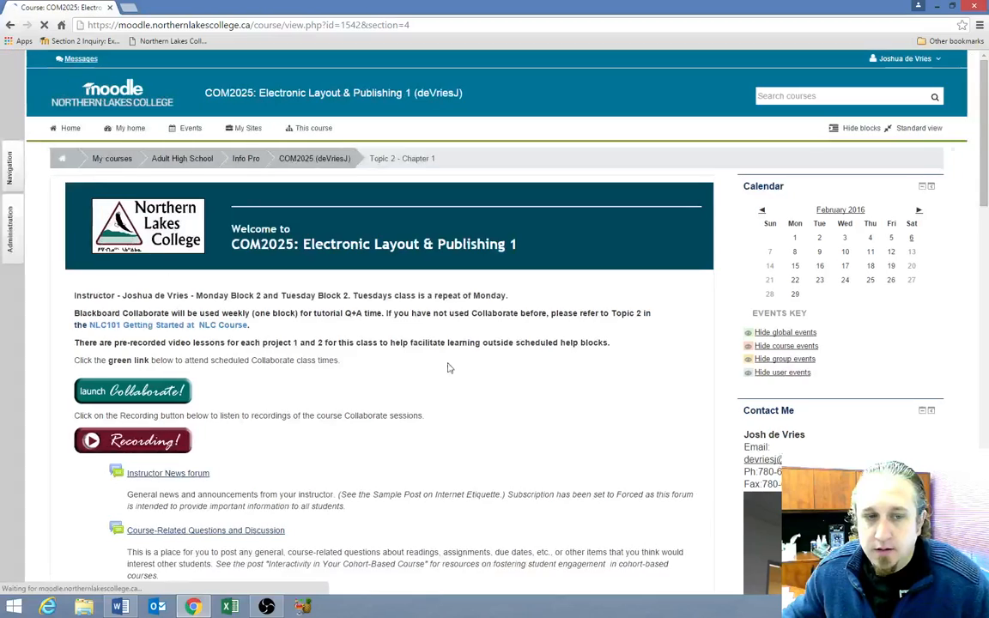
Open the "Chapter 1 Publisher Files - Week 1 Lesson" folder, view the Project 1 files, and minimize the browser
scroll(456, 359, down, 3)
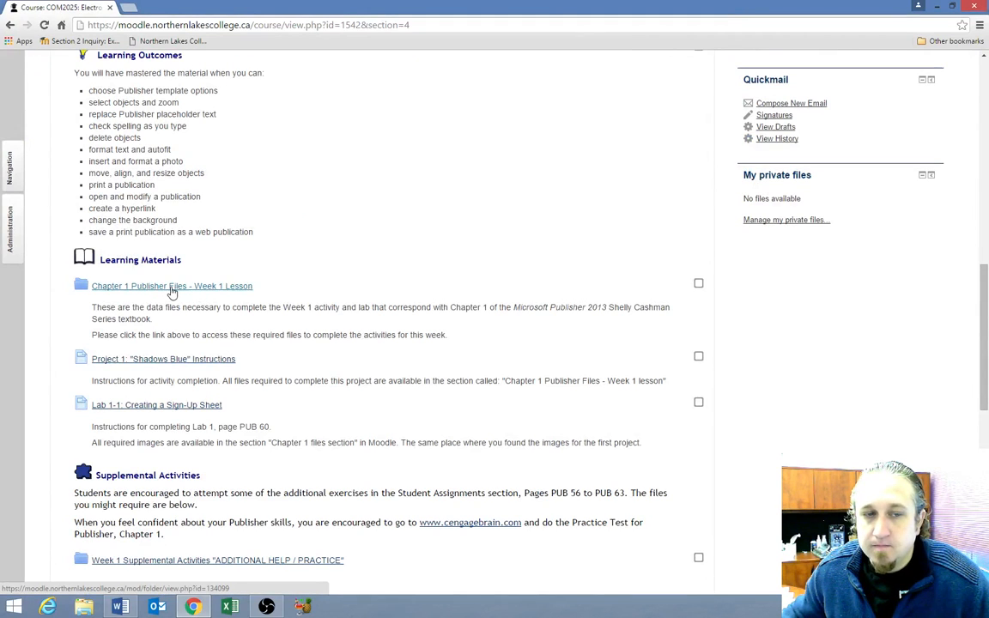
click(171, 289)
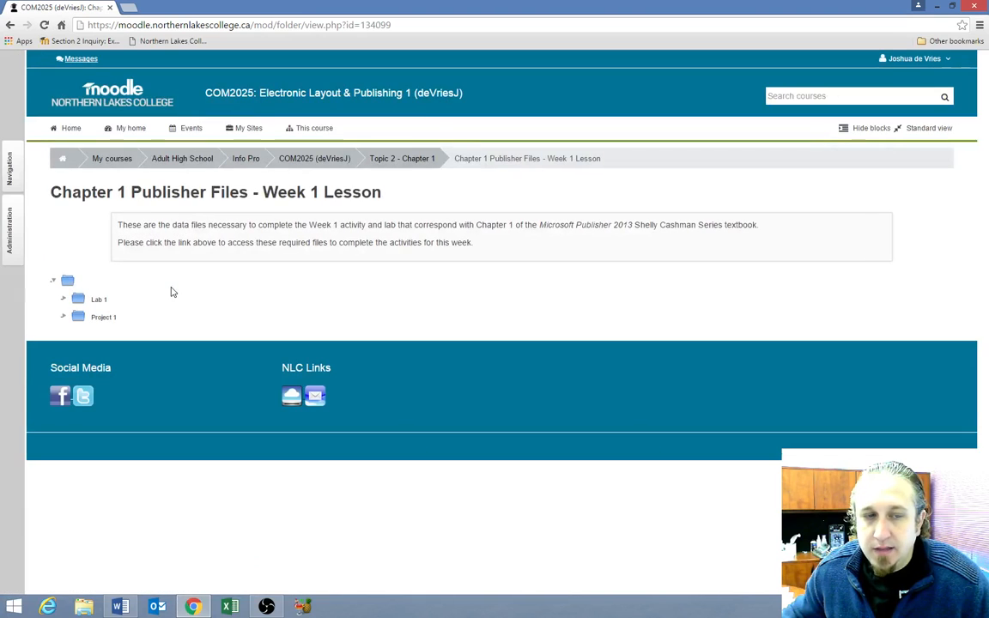
click(63, 318)
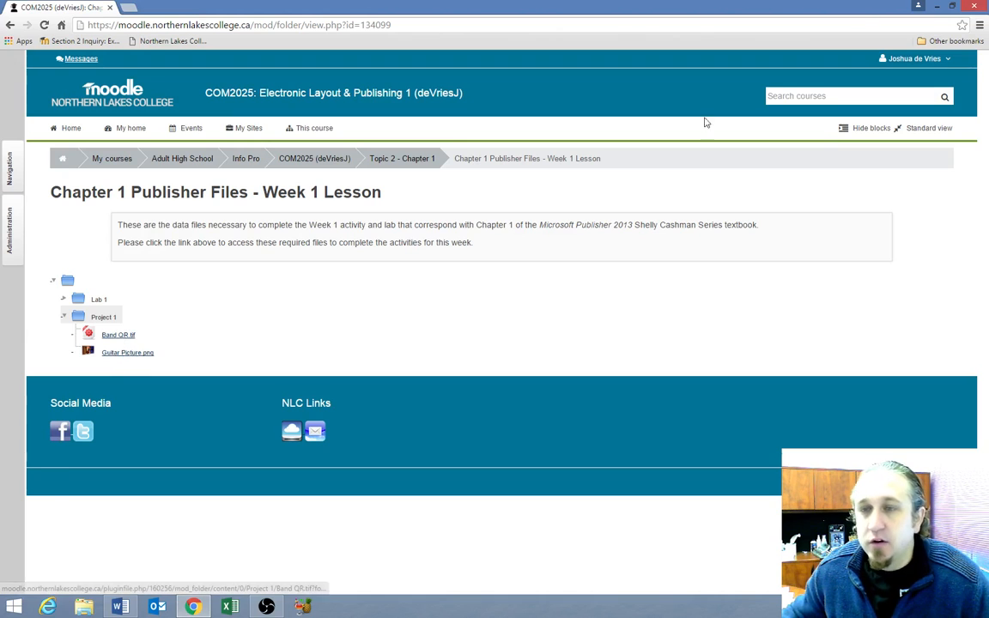
click(938, 7)
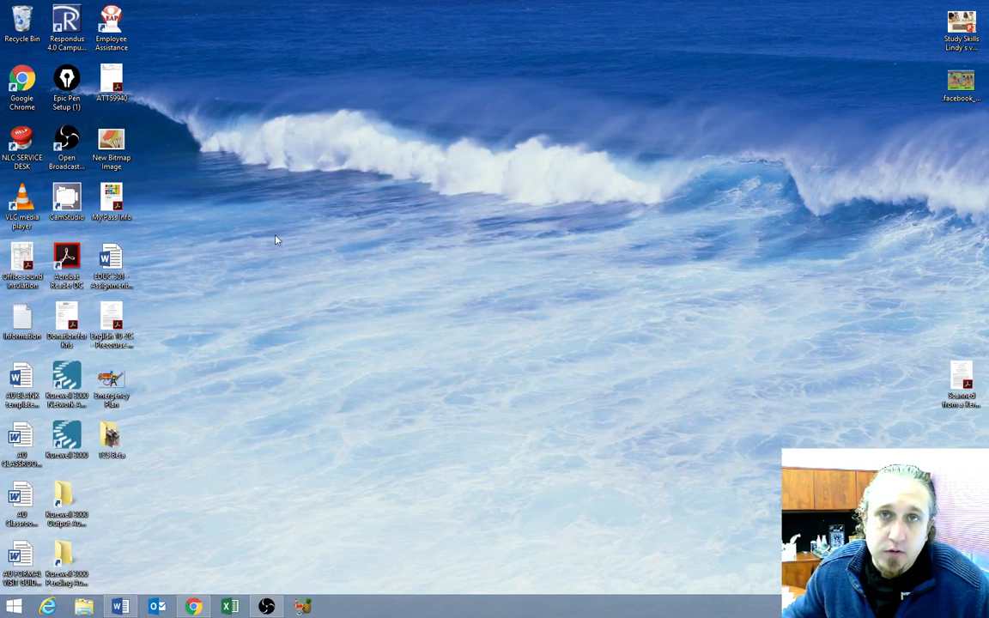
Launch Publisher 2013 and create a blank 8.5 x 11" publication
key(super)
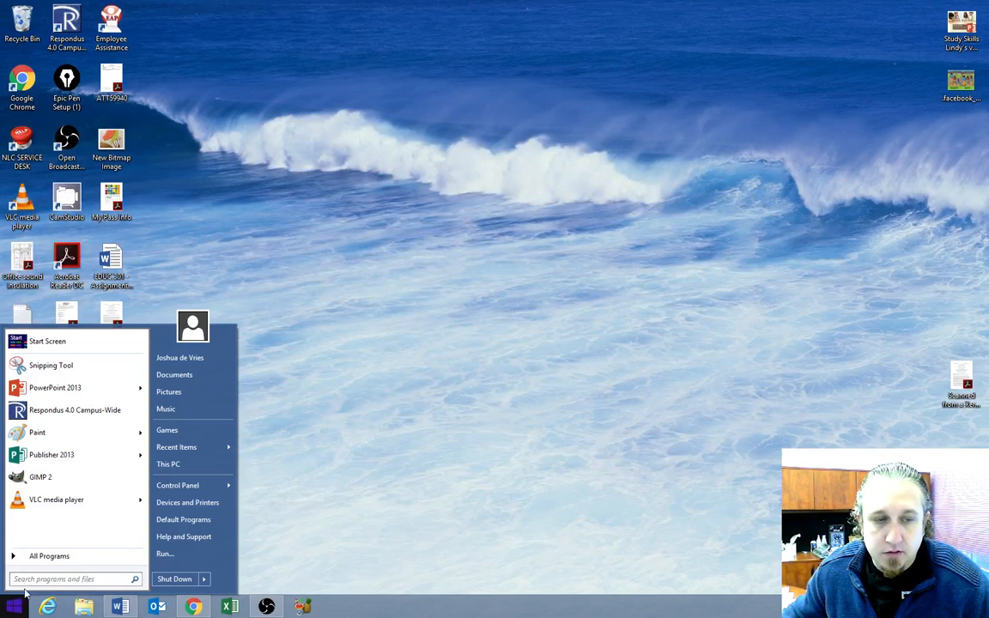
mouse_move(61, 462)
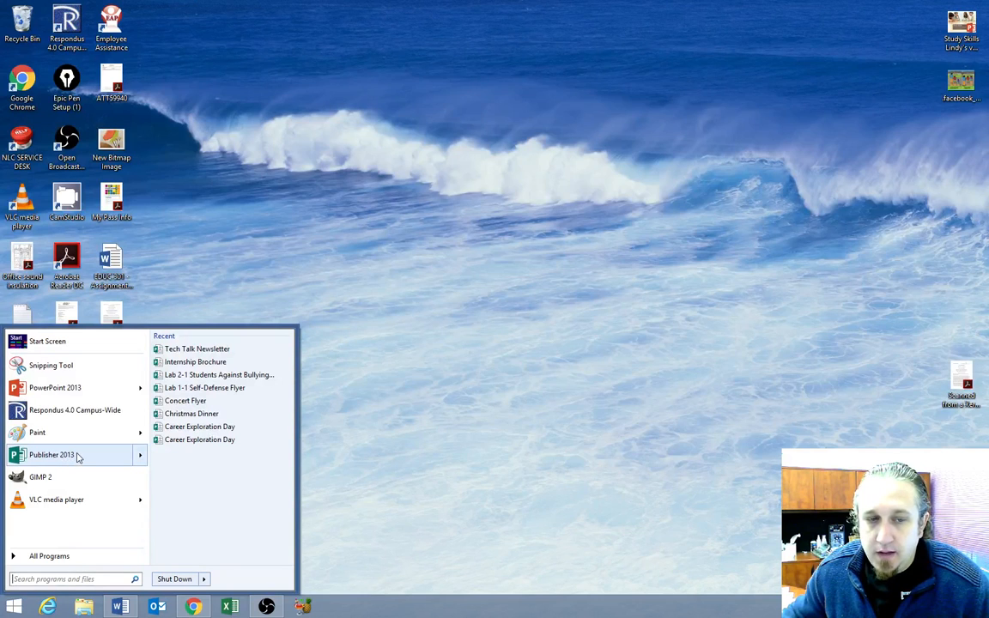
click(78, 456)
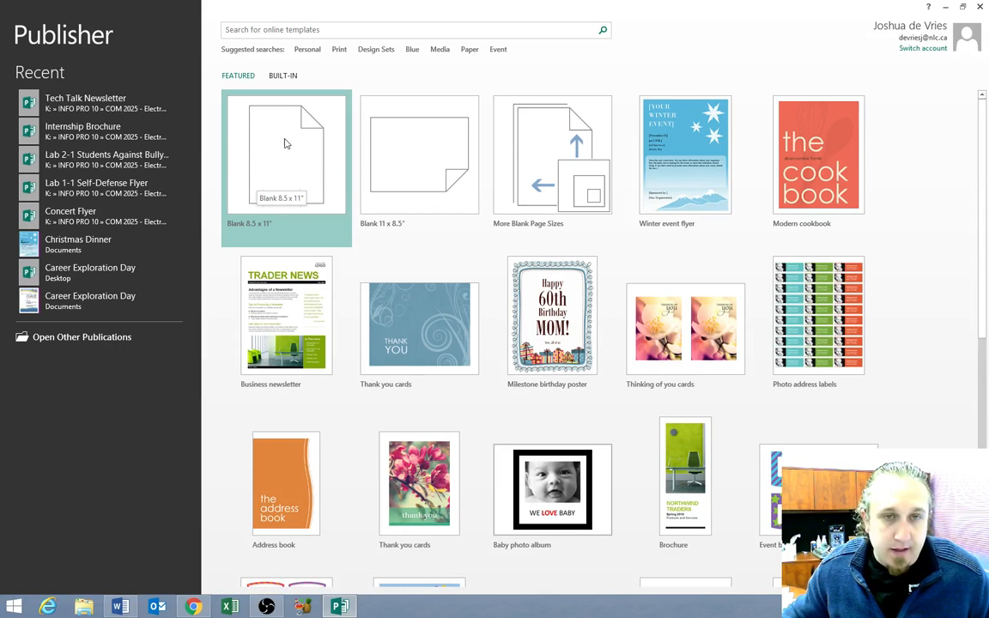
click(282, 140)
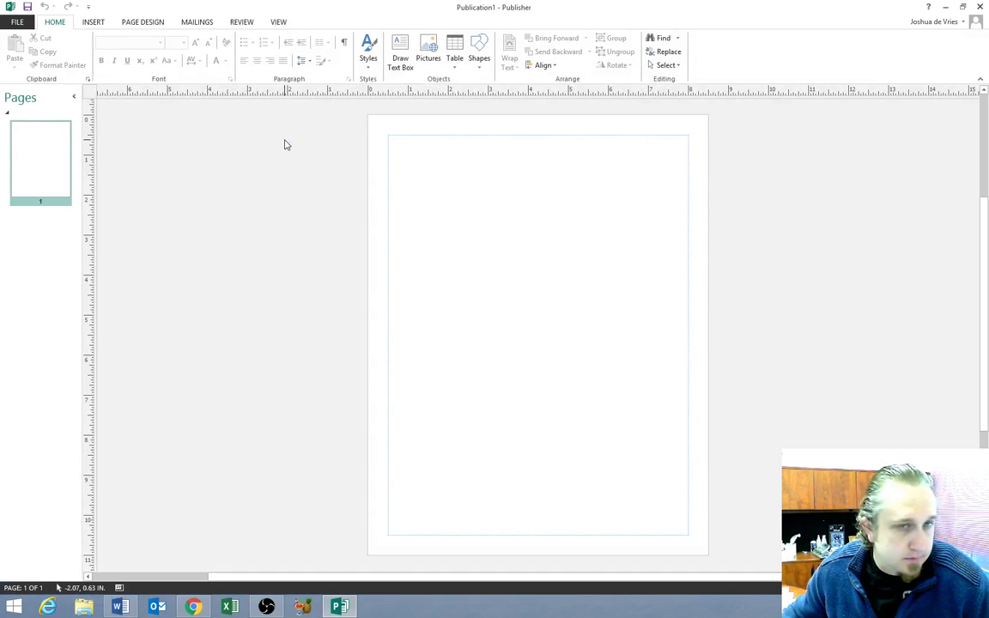
Start changing the publication's template and select the informational Marker flyer from the All Event built-in templates
click(143, 23)
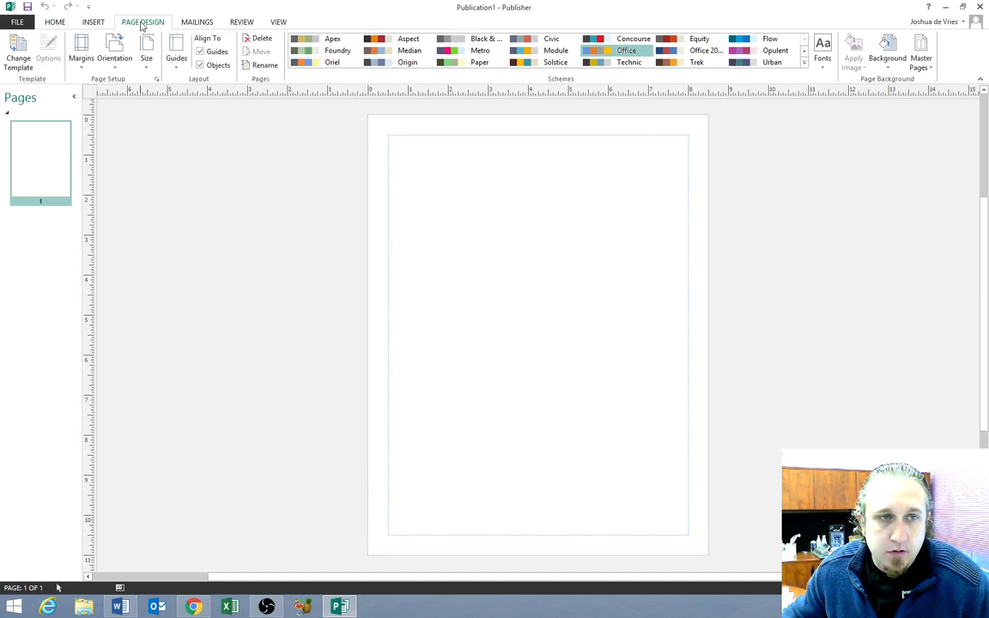
click(17, 57)
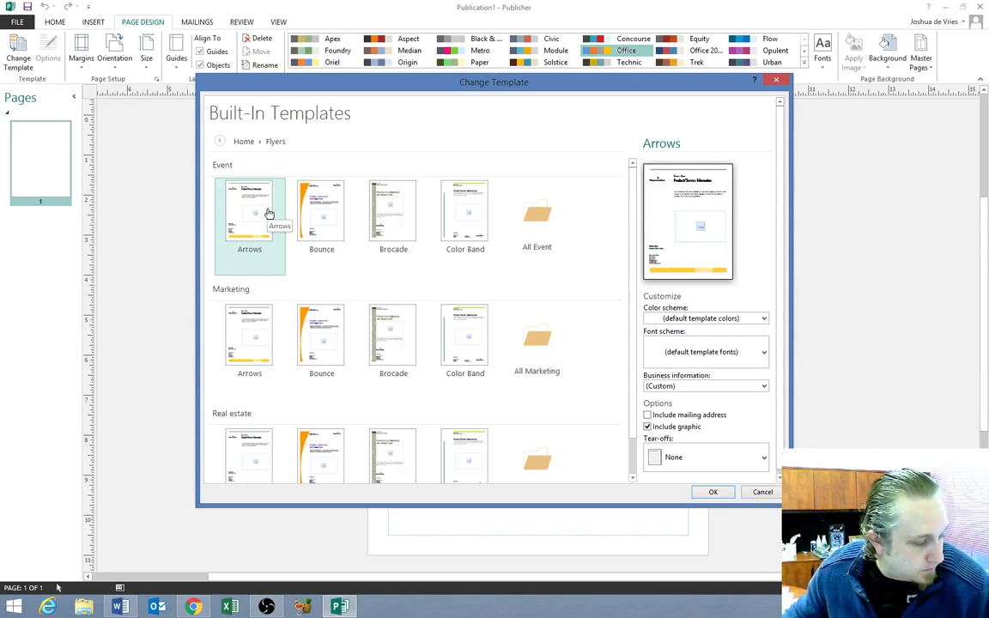
click(530, 221)
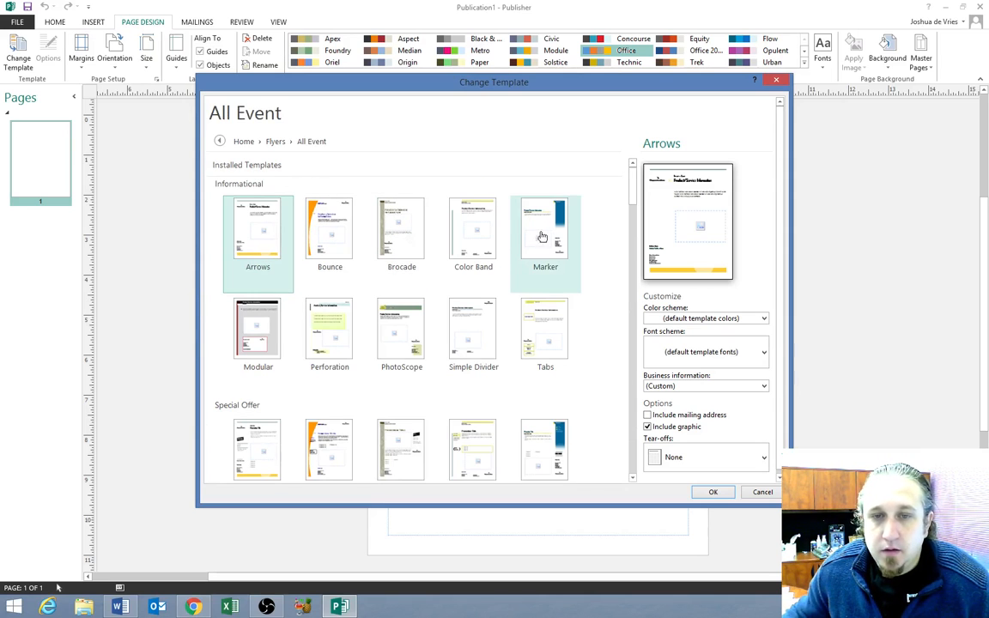
click(542, 236)
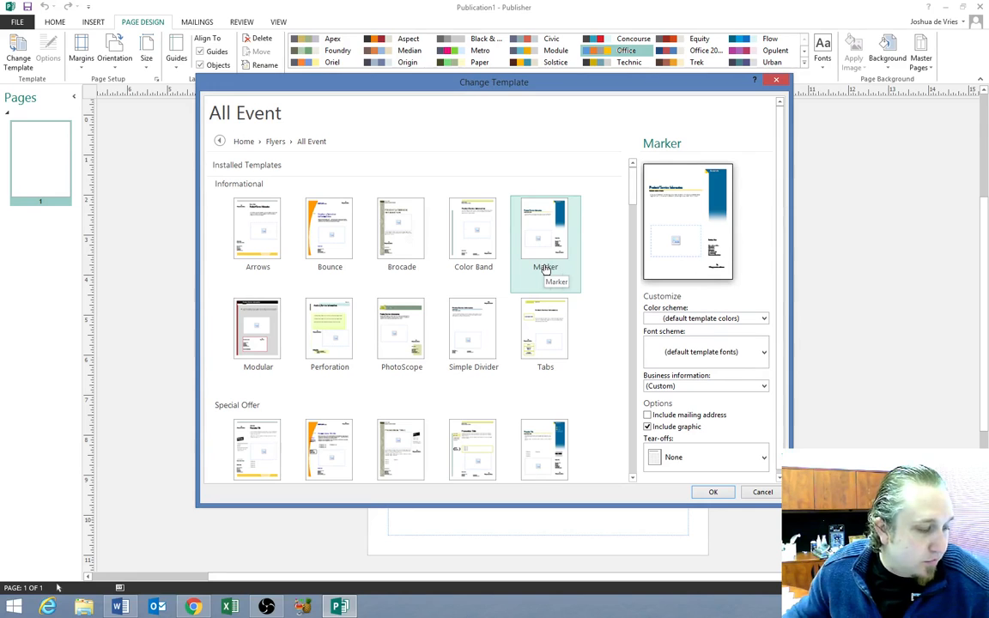
Set the Marker template's color scheme to Navy
click(705, 318)
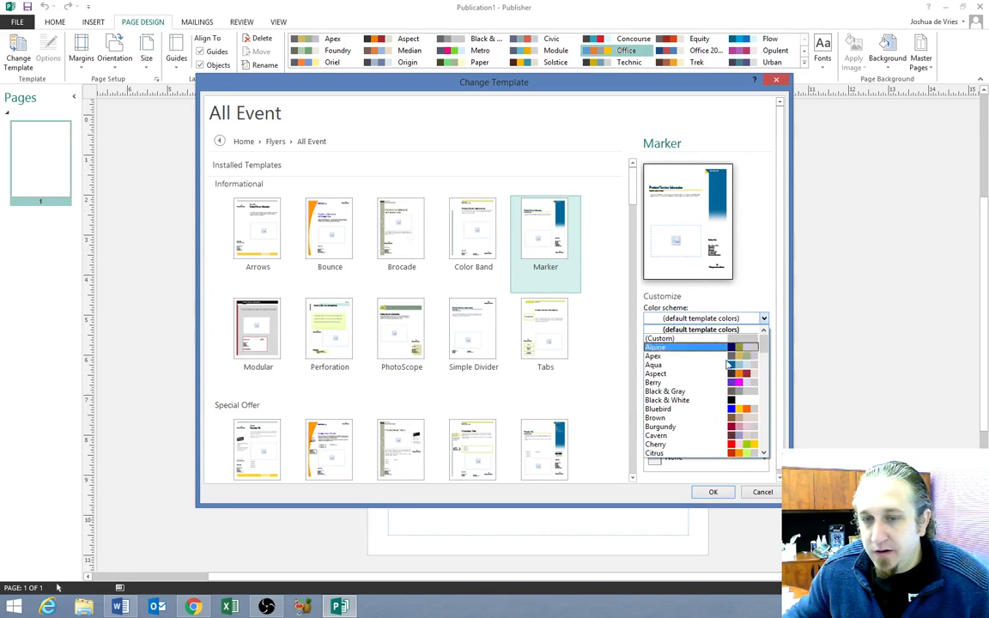
scroll(722, 408, down, 5)
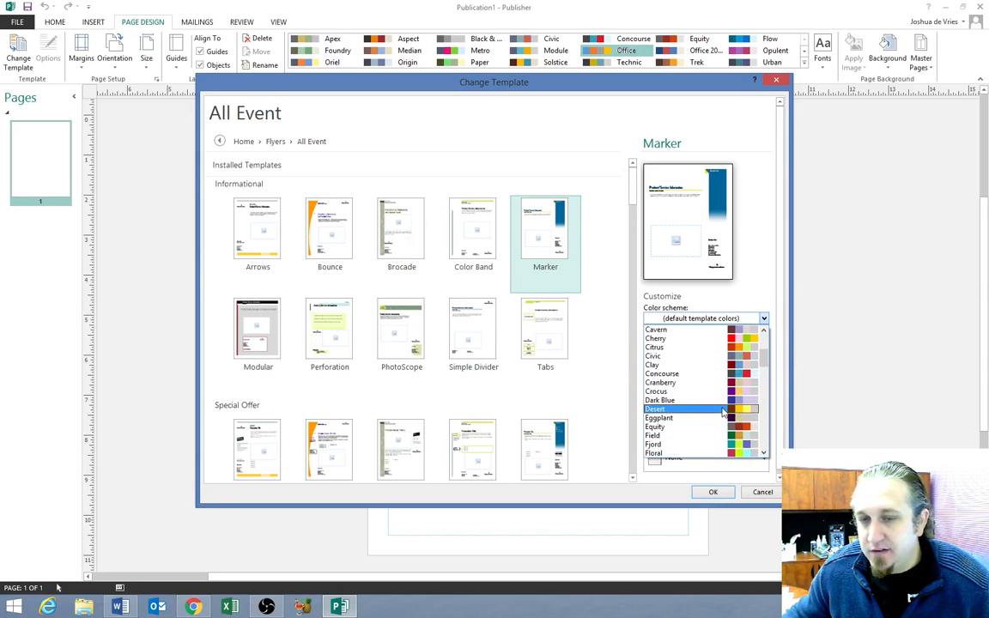
scroll(724, 411, down, 5)
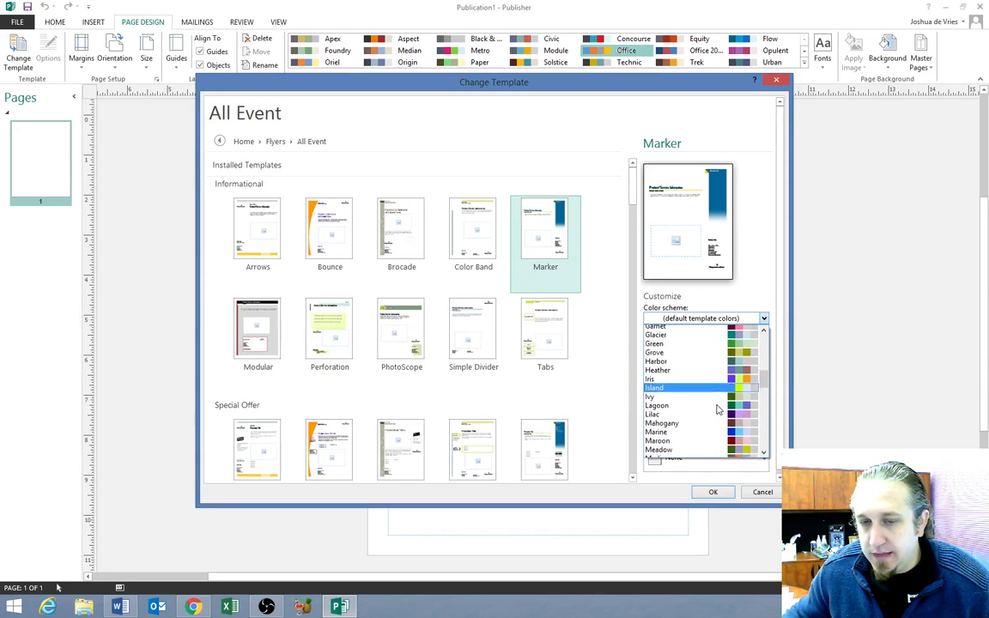
scroll(717, 410, down, 4)
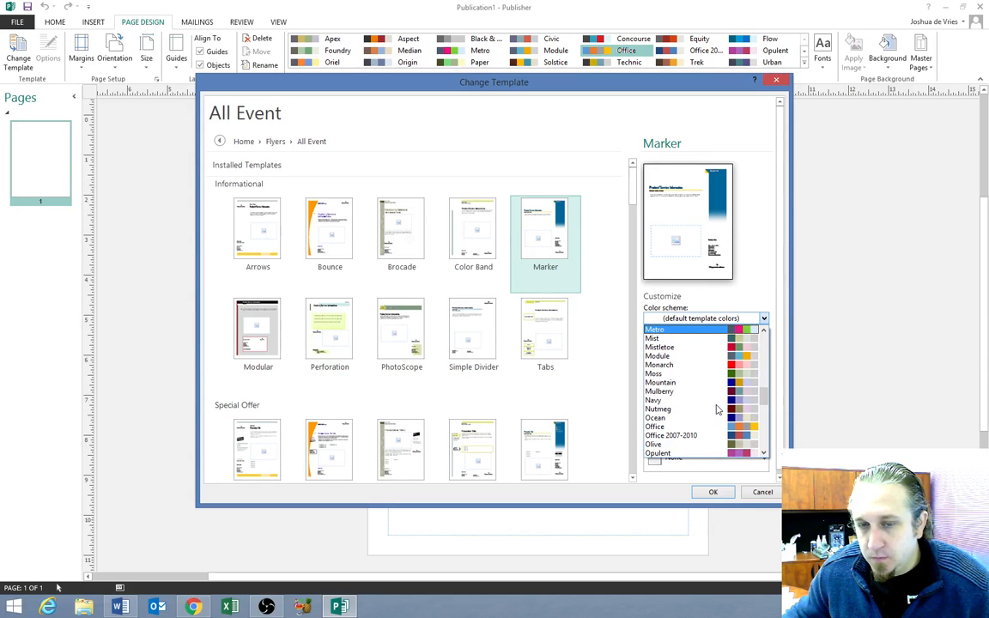
click(706, 401)
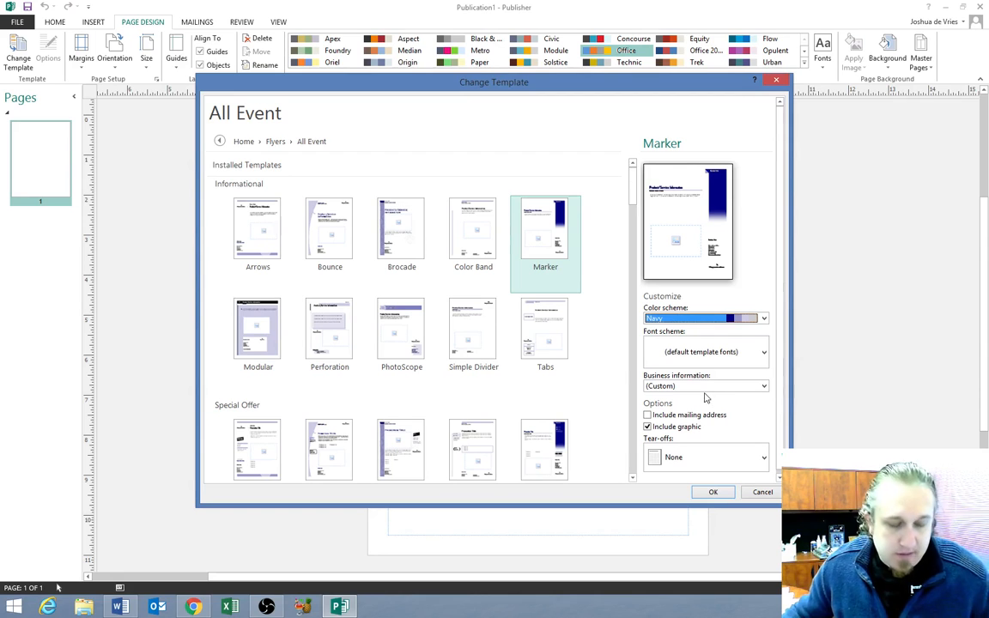
Set the Marker template's font scheme to Flow, with Calibri and Constantia
click(764, 352)
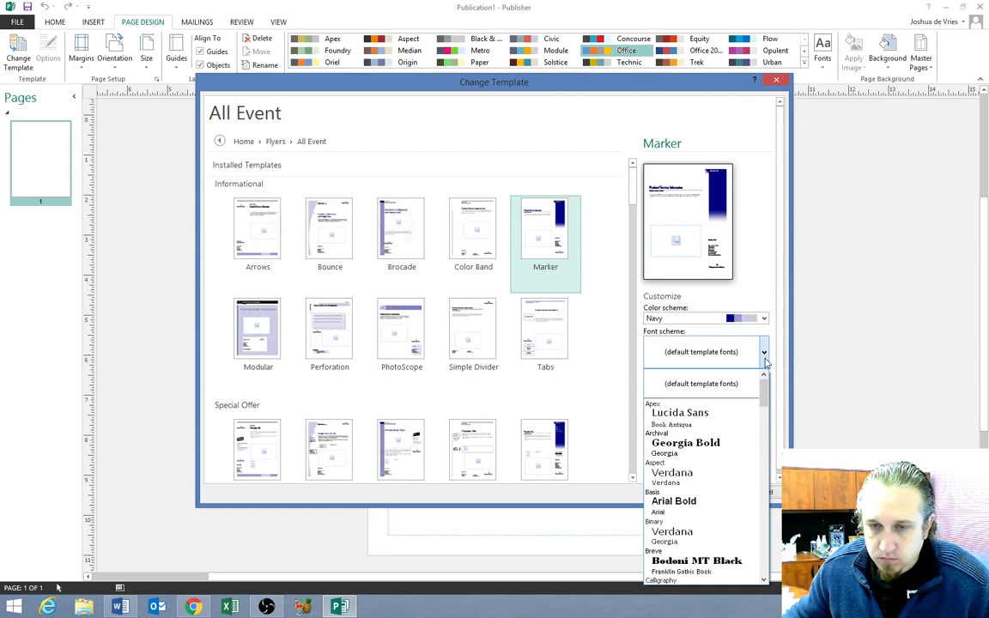
drag(764, 400, 760, 481)
click(706, 504)
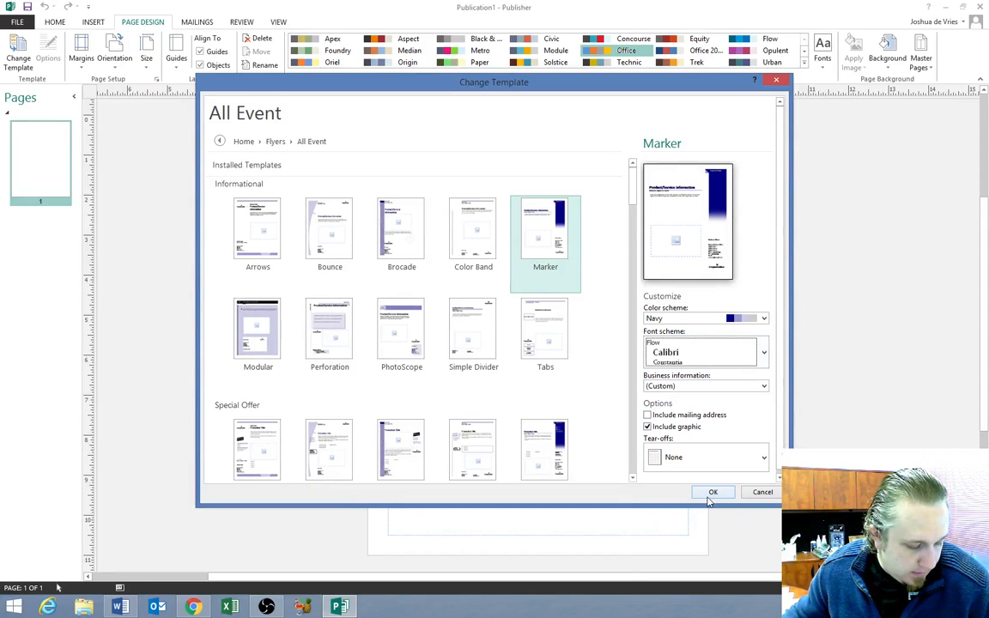
Keep the graphic included, choose Contact information tear-offs, and apply the Marker template to the publication
click(648, 427)
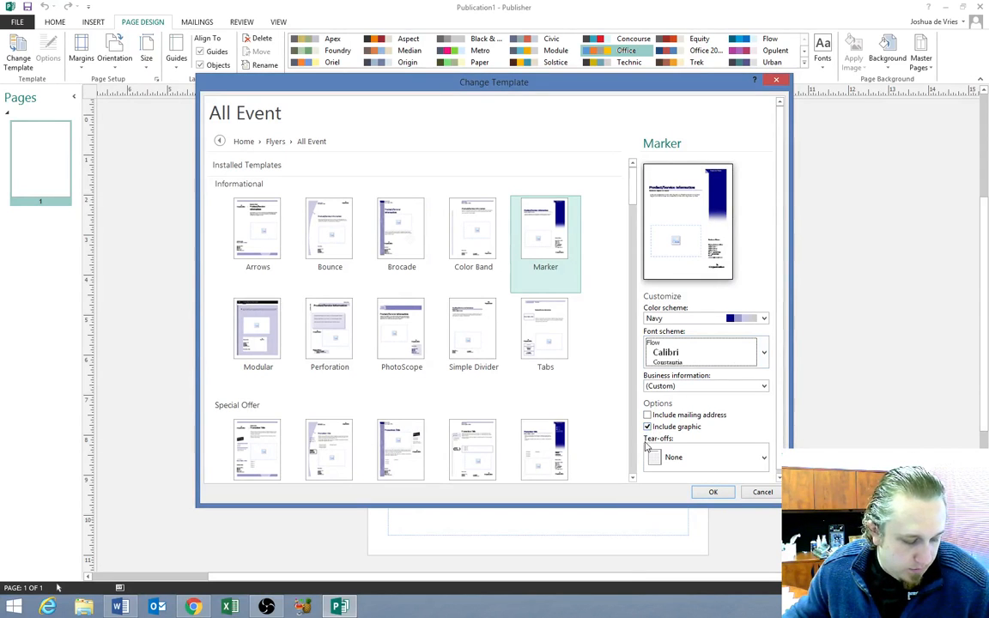
click(747, 460)
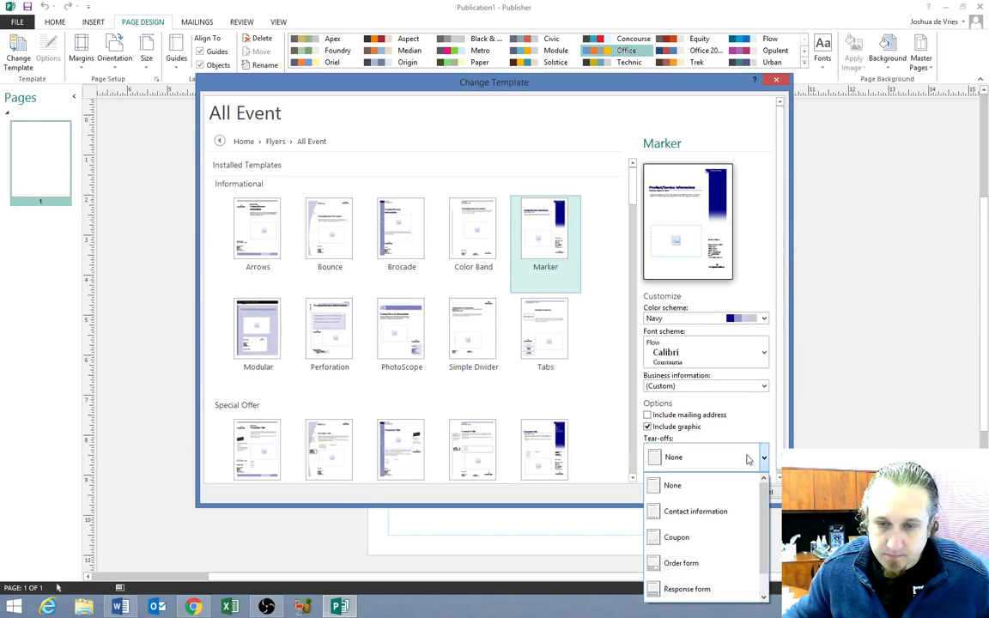
click(734, 513)
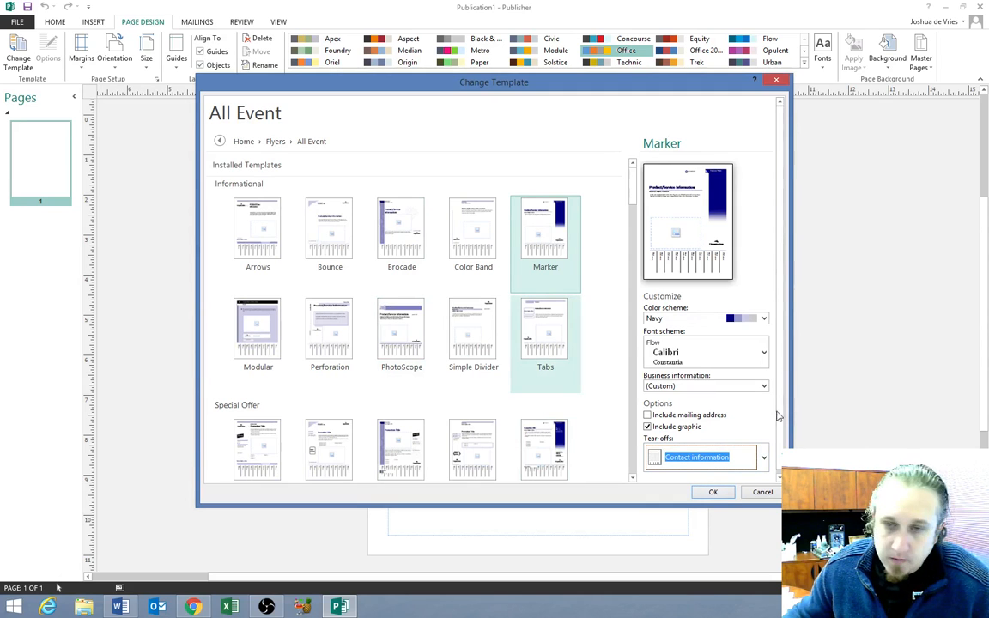
scroll(709, 474, down, 1)
click(712, 493)
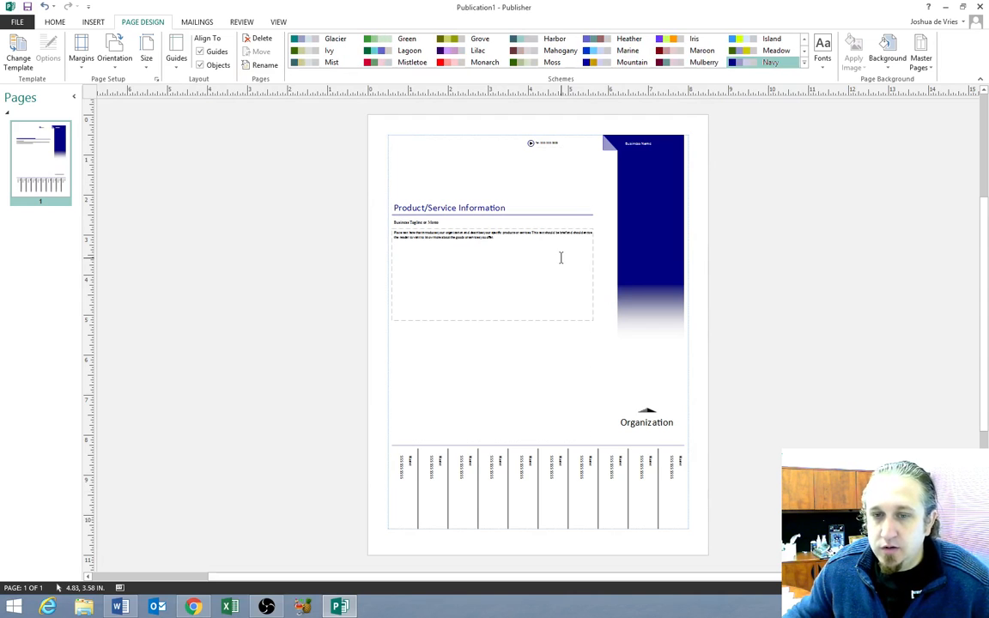
Examine the flyer's heading, text and picture placeholders up close, collapsing the page thumbnails and expanding them again
click(73, 96)
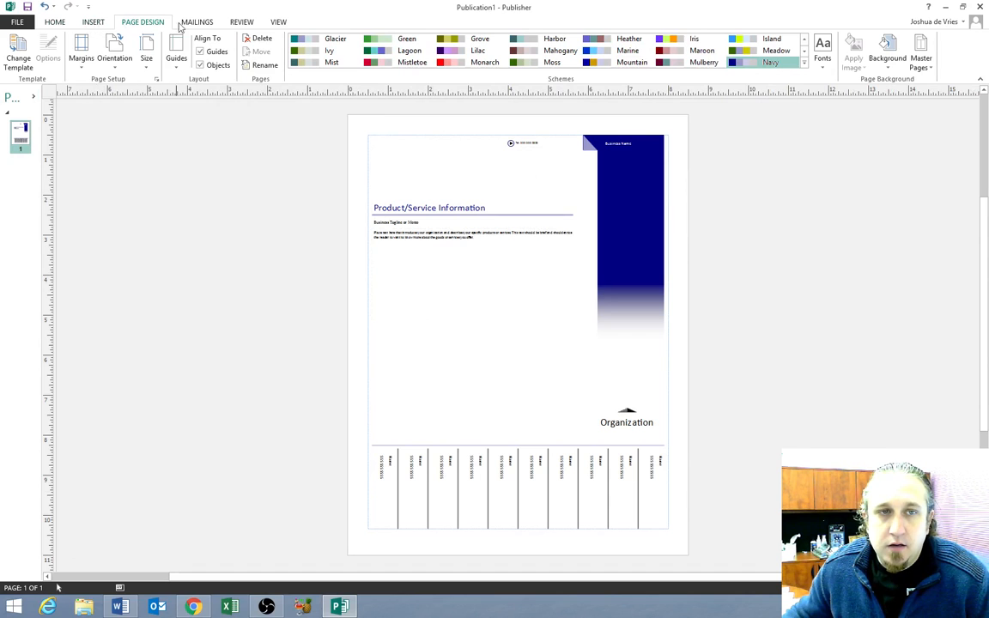
click(278, 23)
scroll(526, 337, up, 5)
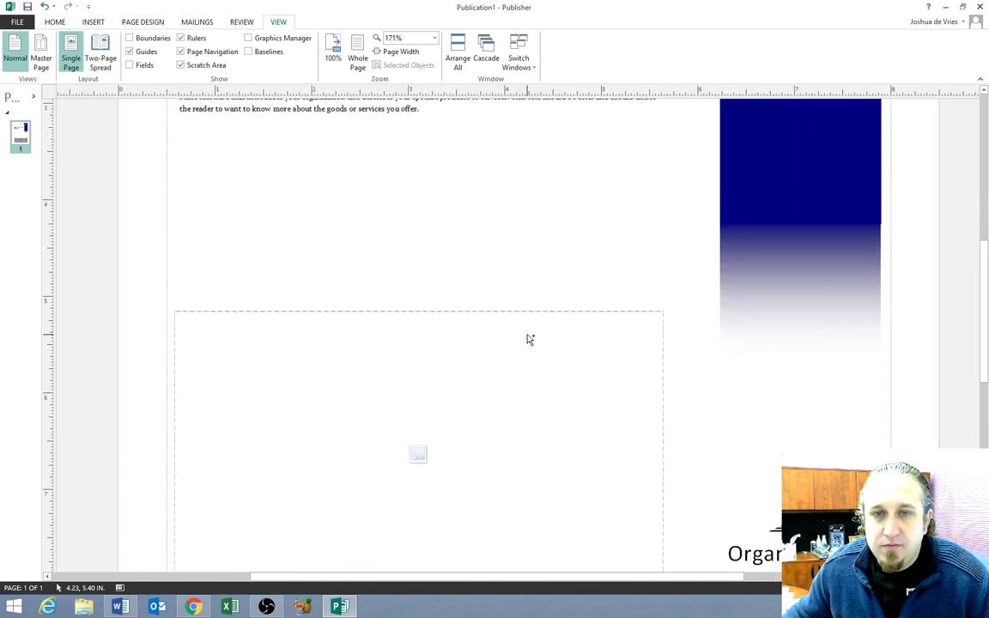
scroll(527, 333, up, 3)
scroll(527, 332, down, 10)
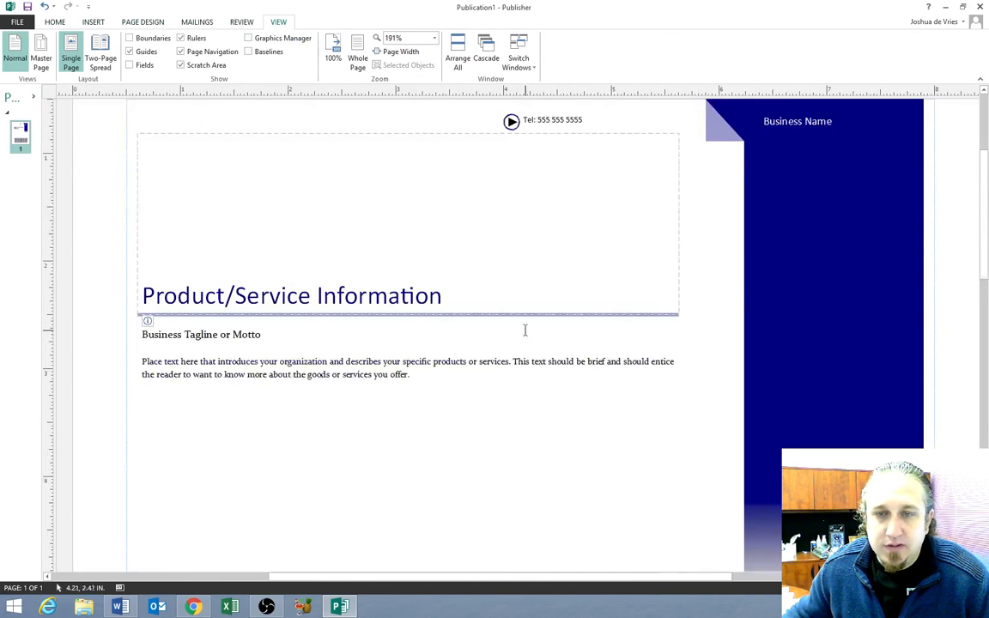
scroll(522, 332, up, 12)
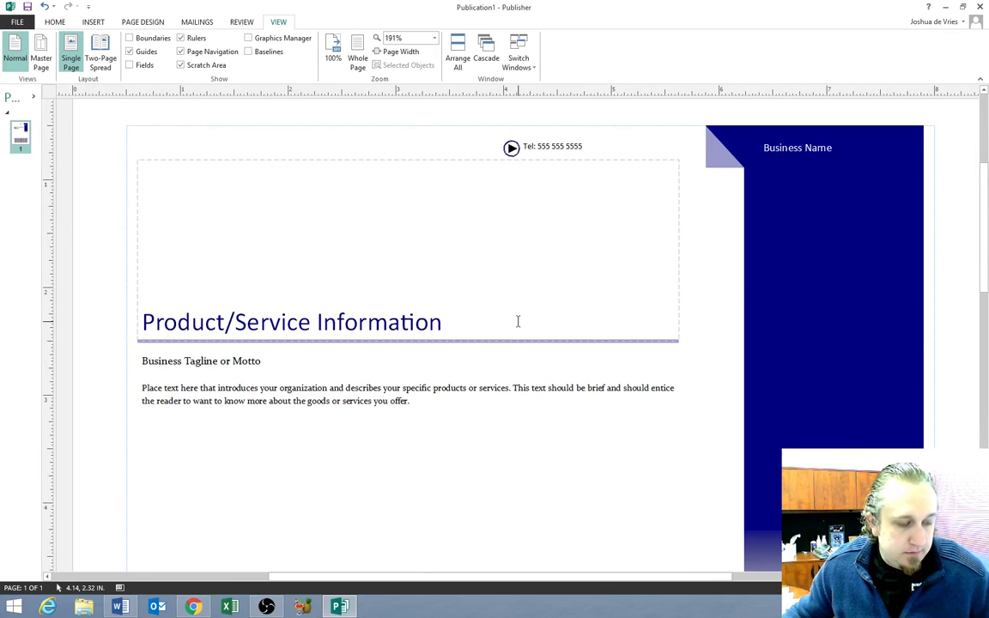
click(32, 96)
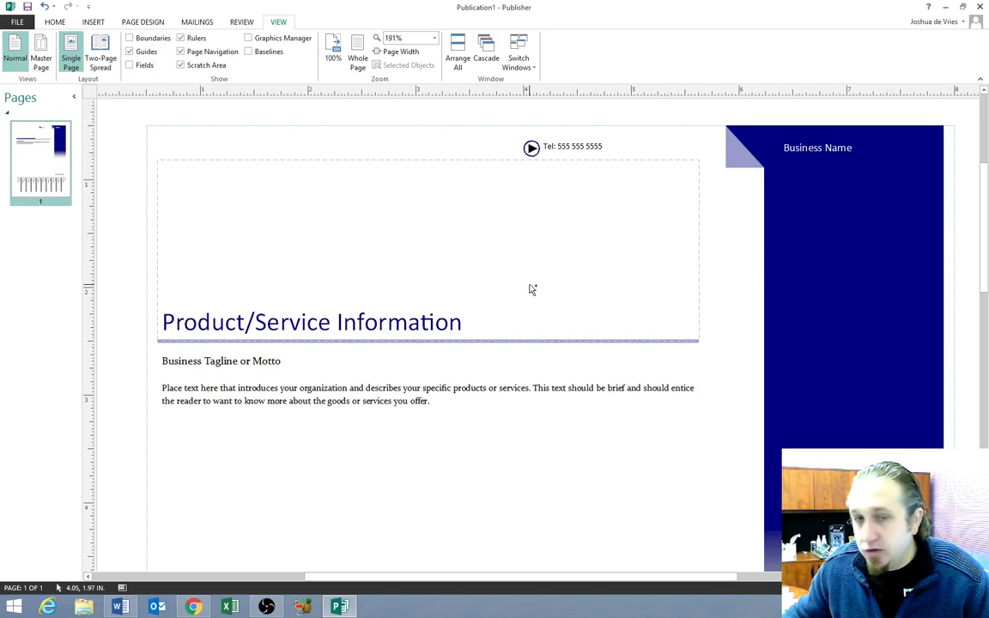
Adjust the magnification of the flyer's heading area to 171%
ctrl+scroll(529, 288, down, 3)
ctrl+scroll(531, 290, down, 3)
ctrl+scroll(530, 288, up, 6)
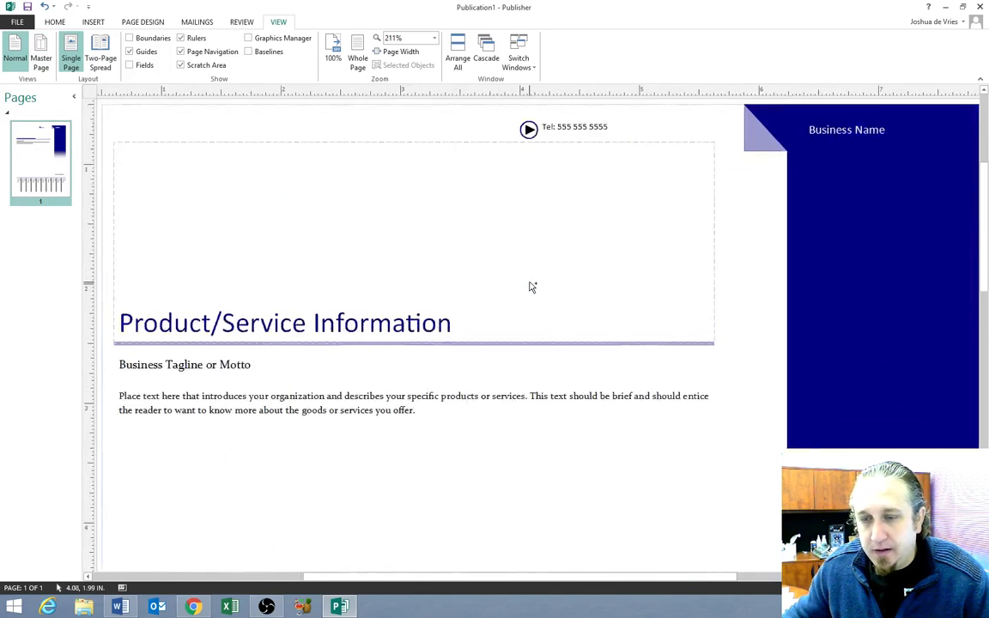
ctrl+scroll(531, 288, down, 2)
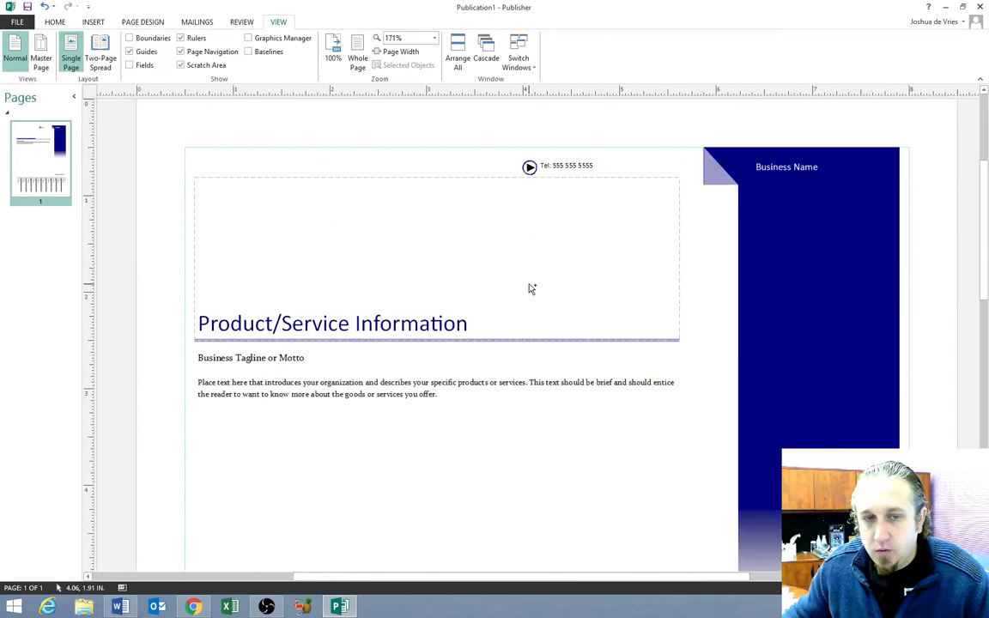
Set the flyer's magnification to 180% around the heading area and hide the page navigation pane
drag(932, 588, 910, 588)
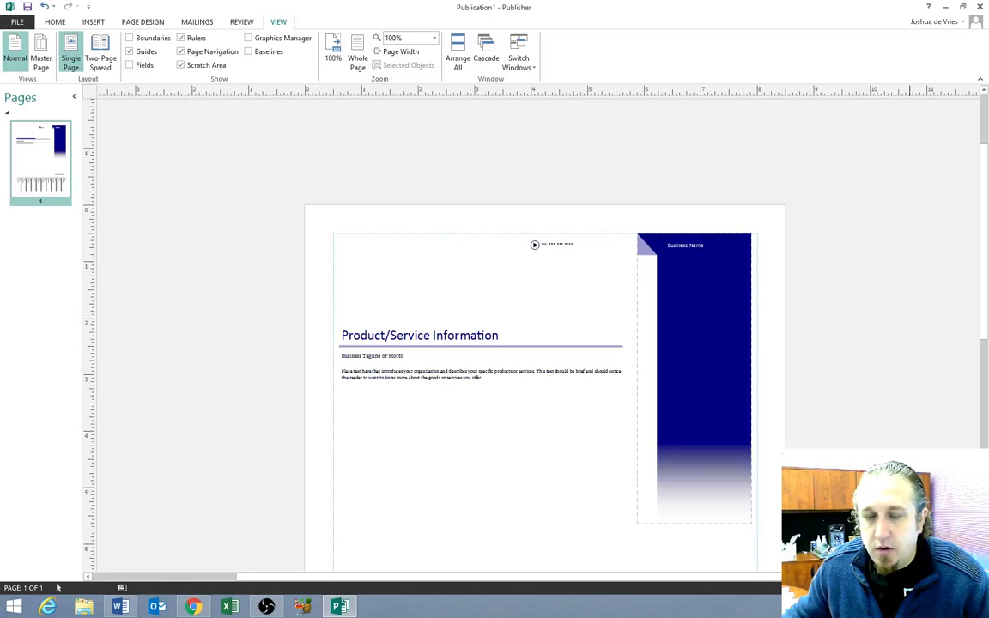
scroll(847, 301, down, 2)
scroll(847, 301, up, 3)
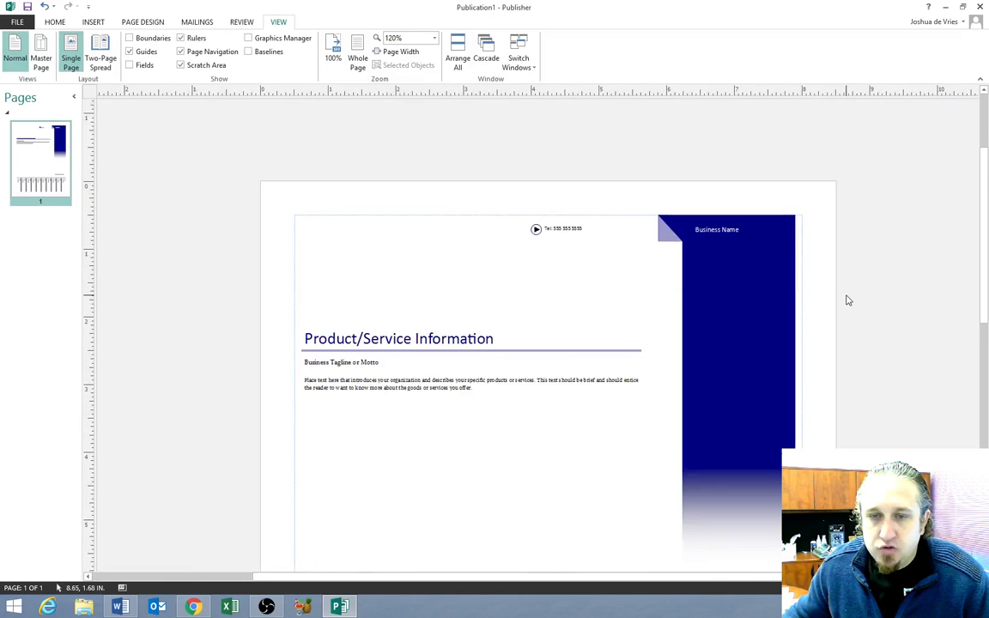
scroll(847, 300, up, 2)
scroll(601, 266, down, 1)
scroll(566, 253, up, 1)
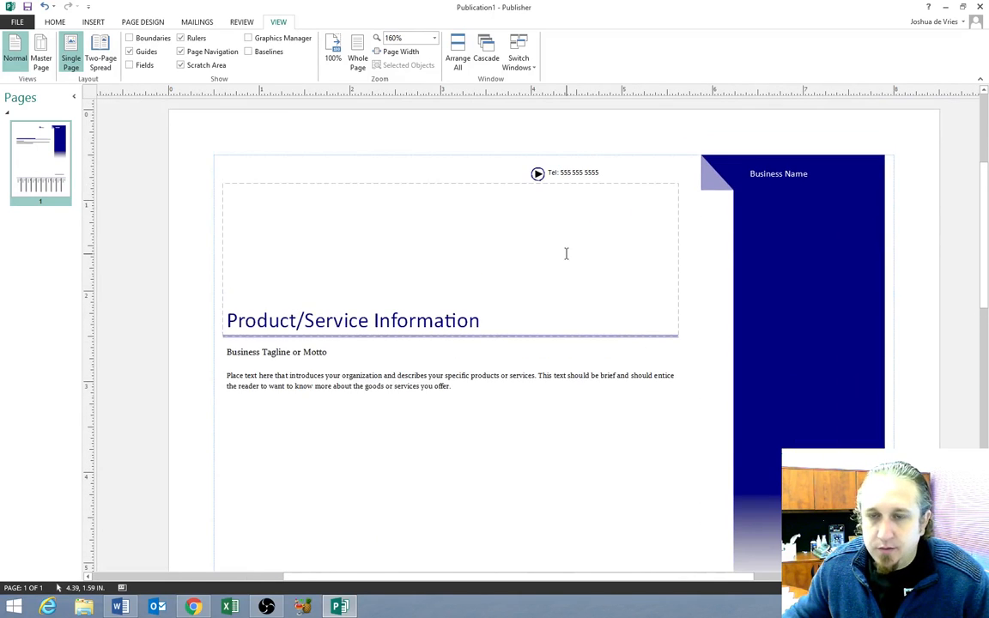
scroll(566, 254, down, 1)
scroll(567, 254, up, 1)
scroll(567, 255, up, 1)
scroll(567, 254, down, 1)
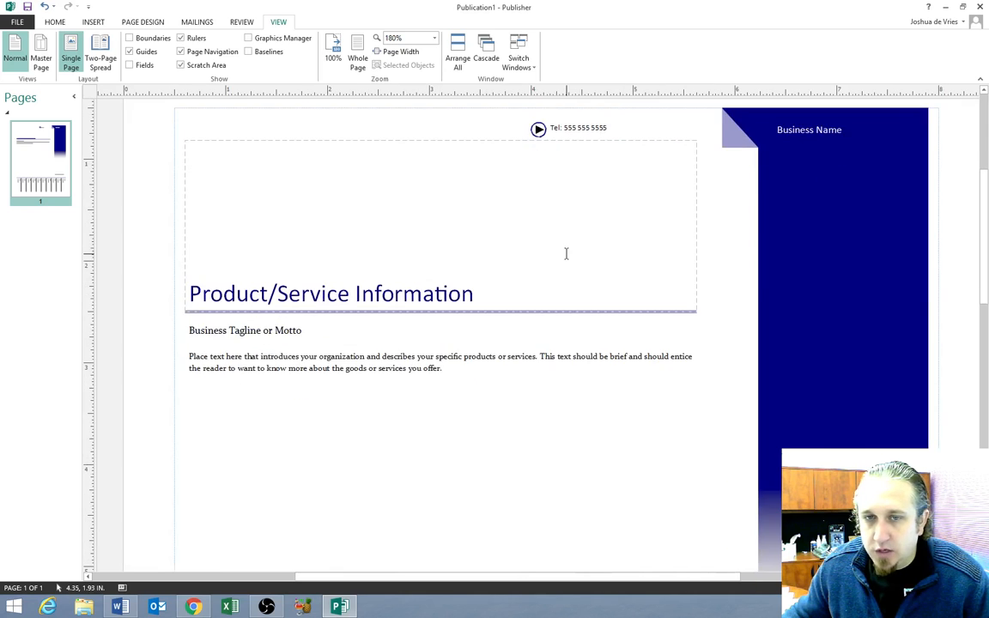
scroll(565, 253, up, 1)
scroll(566, 252, down, 1)
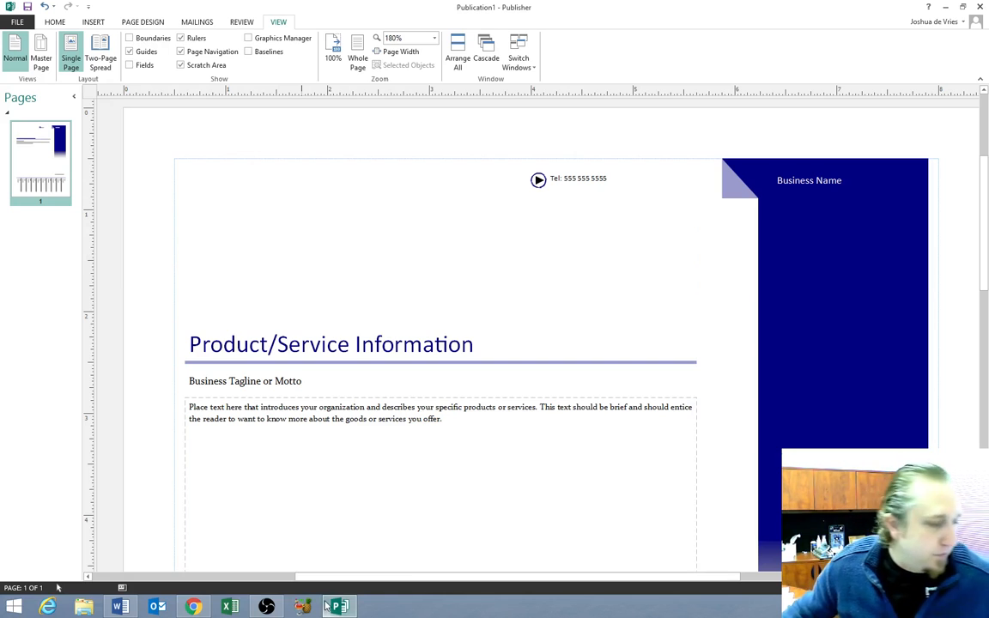
mouse_move(327, 608)
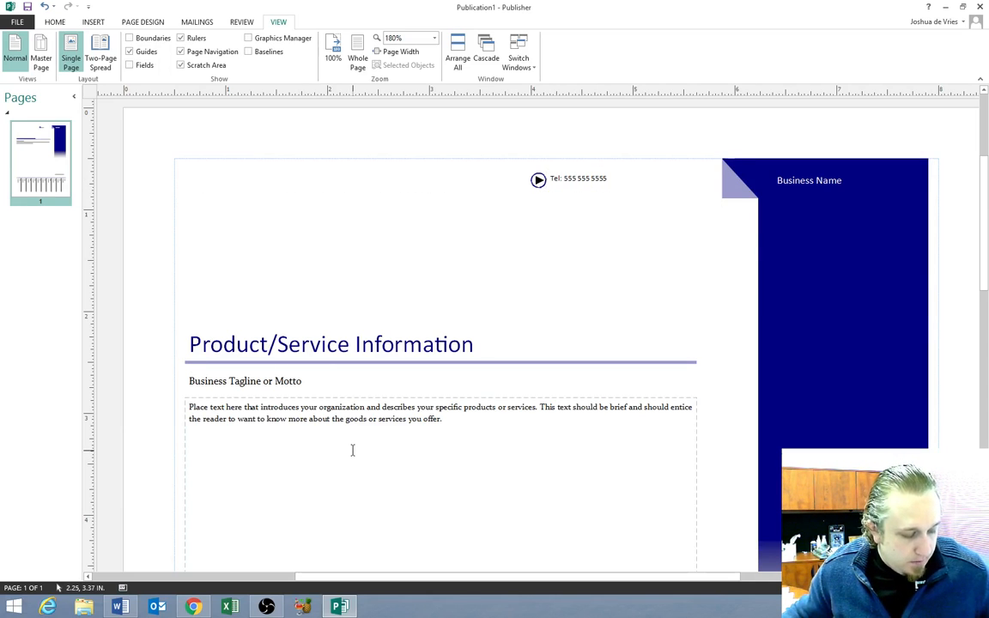
click(31, 589)
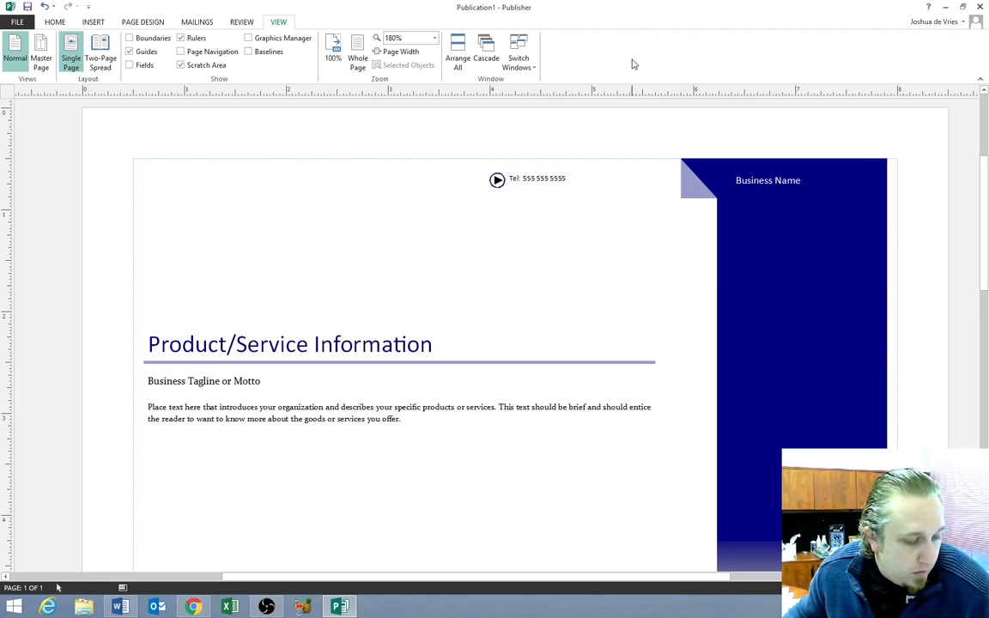
Replace the Product/Service Information heading with "Shadows Blue" and "Live! In Concert!" on two separate lines
triple_click(436, 344)
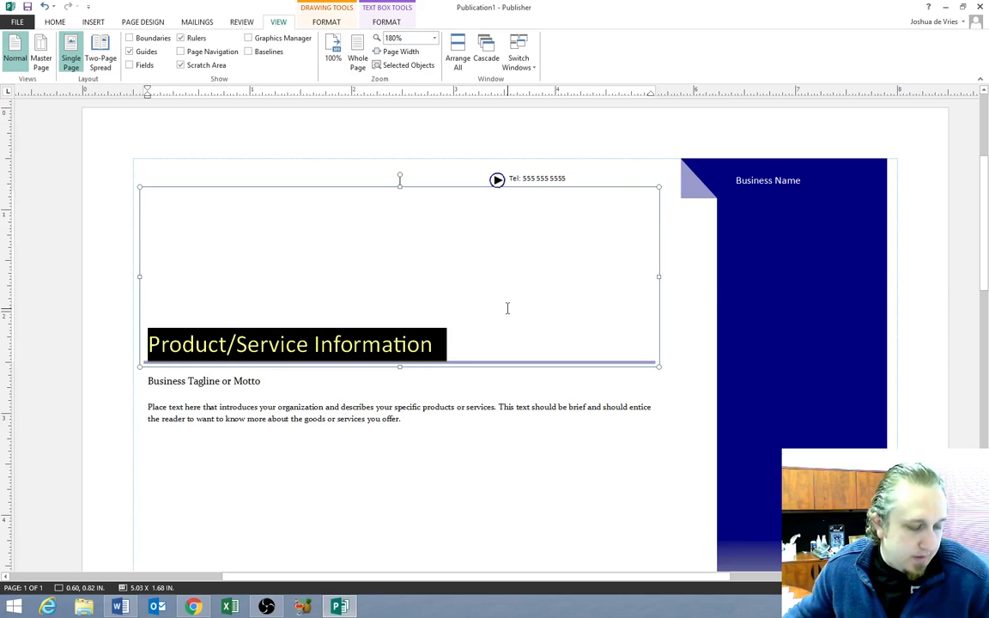
text(Shaw)
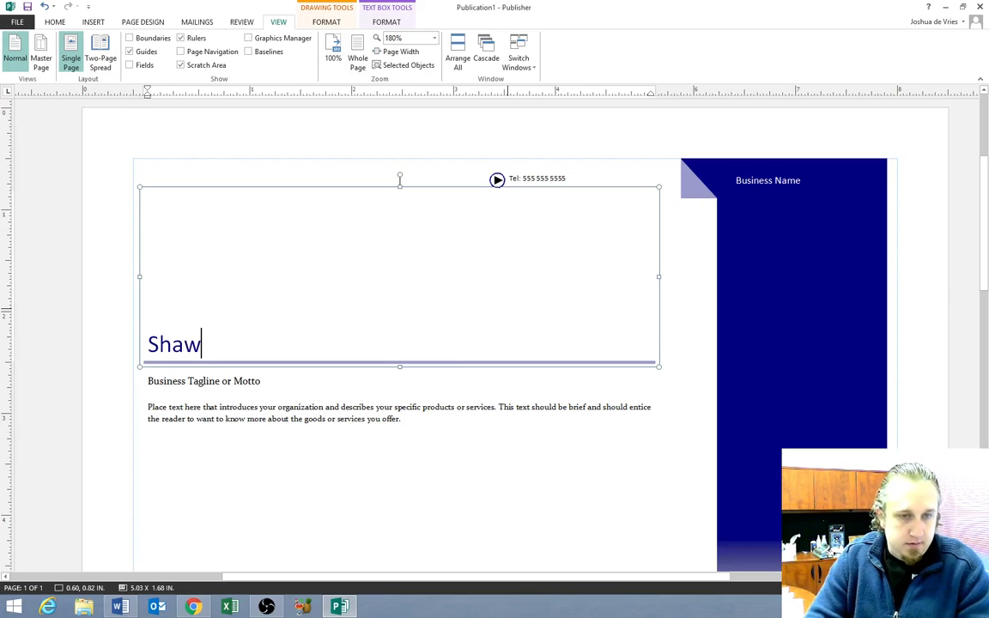
key(BackSpace)
text(dows Blue)
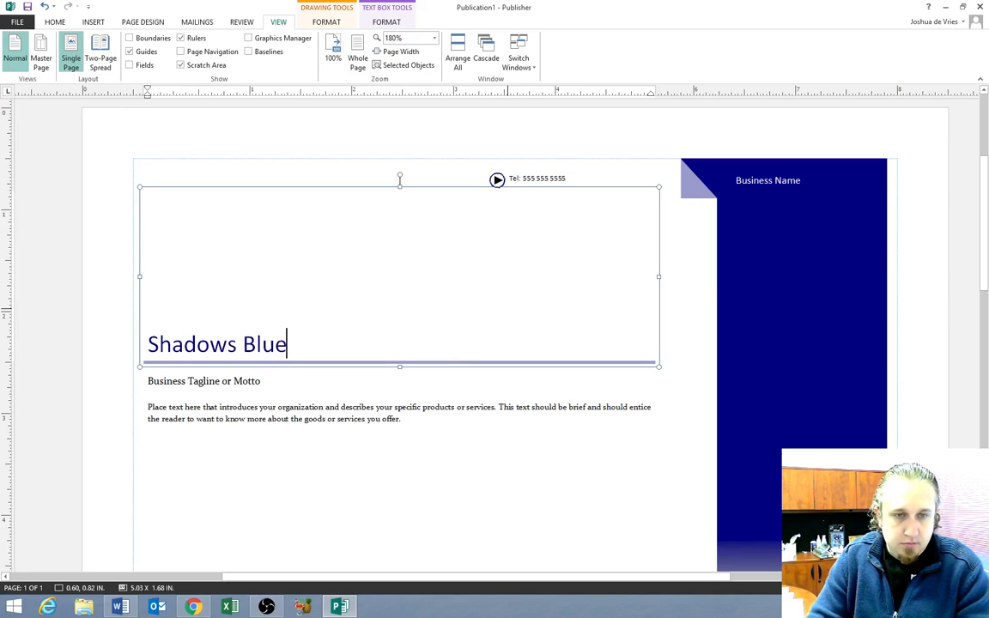
key(Return)
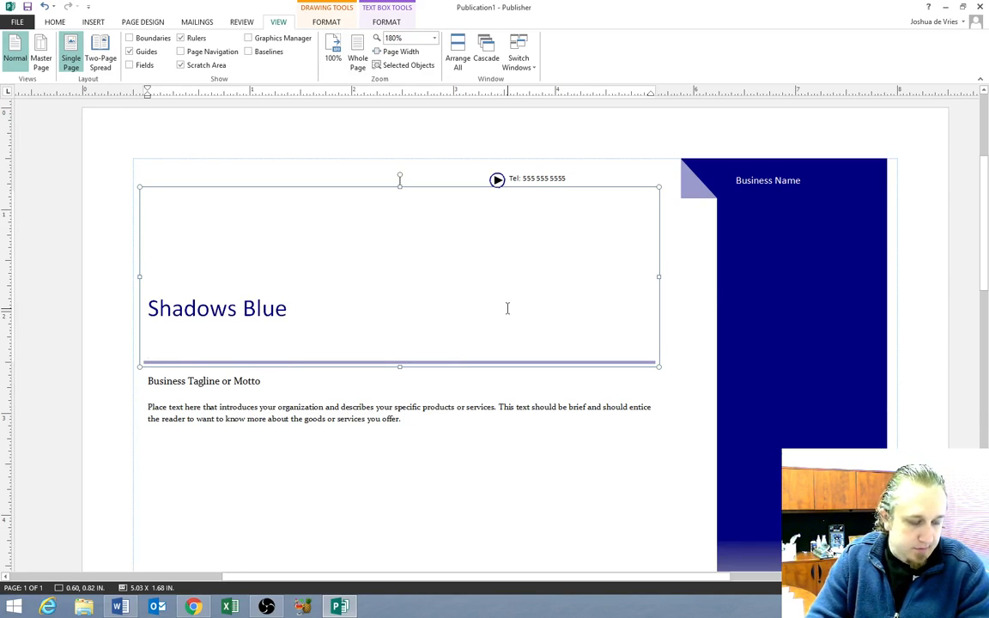
text(Live! I)
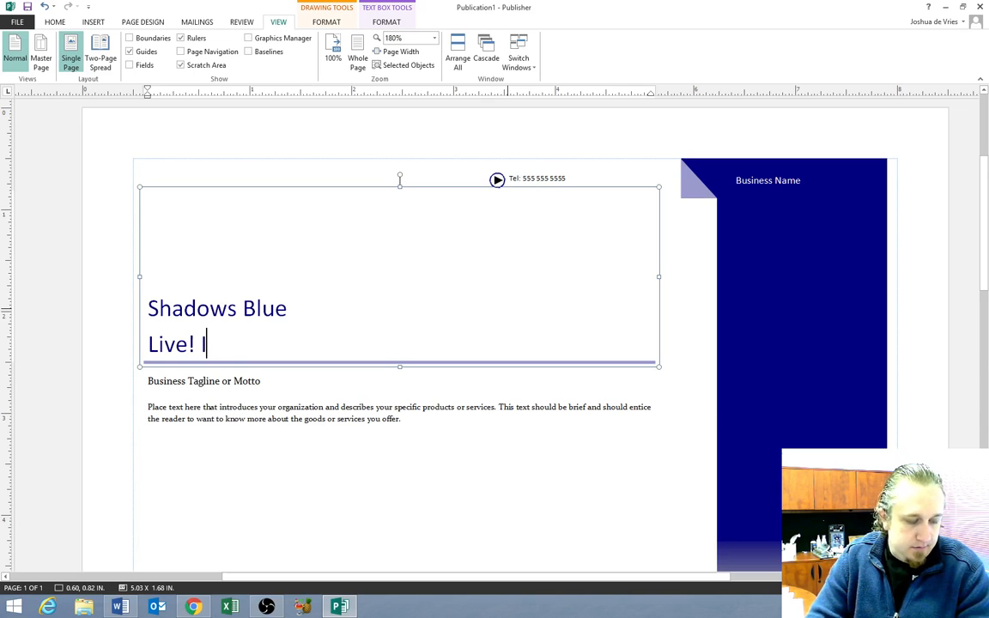
text(n Concert!)
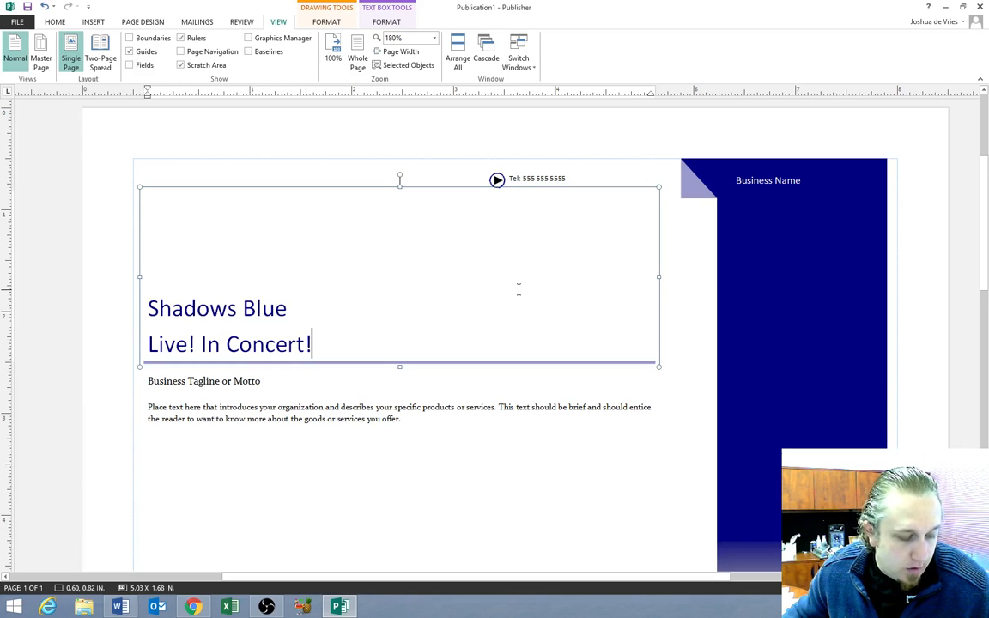
click(287, 311)
click(274, 343)
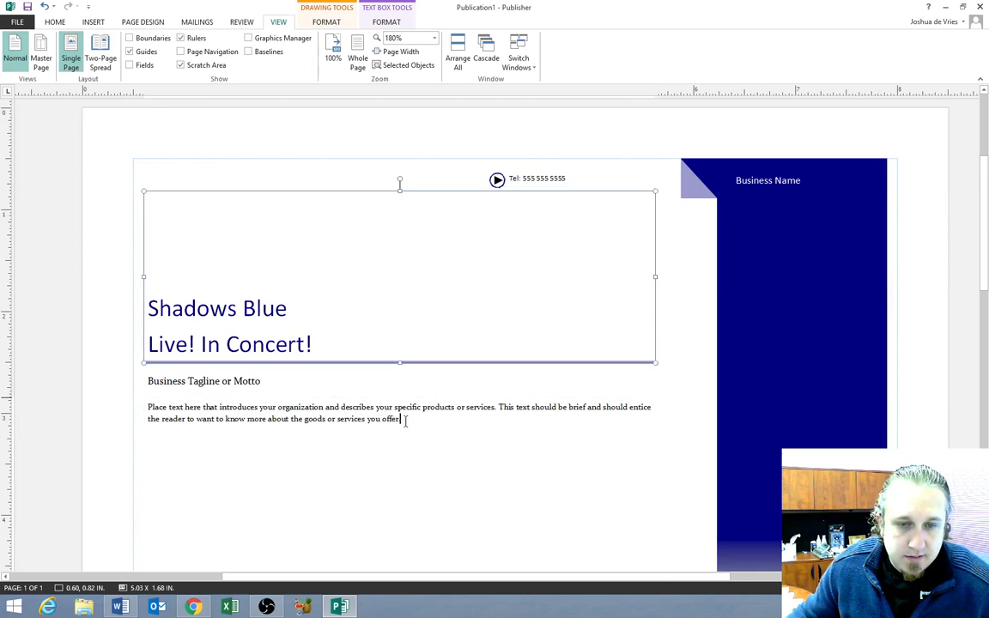
Replace the introductory placeholder paragraph below the tagline with "Saturday, October 4"
drag(404, 420, 150, 408)
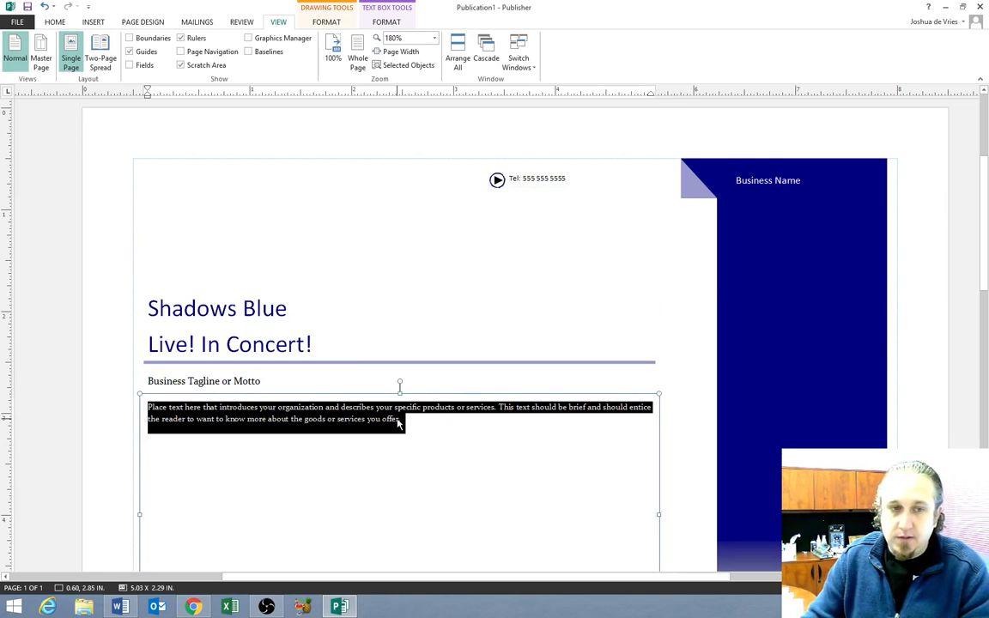
key(Delete)
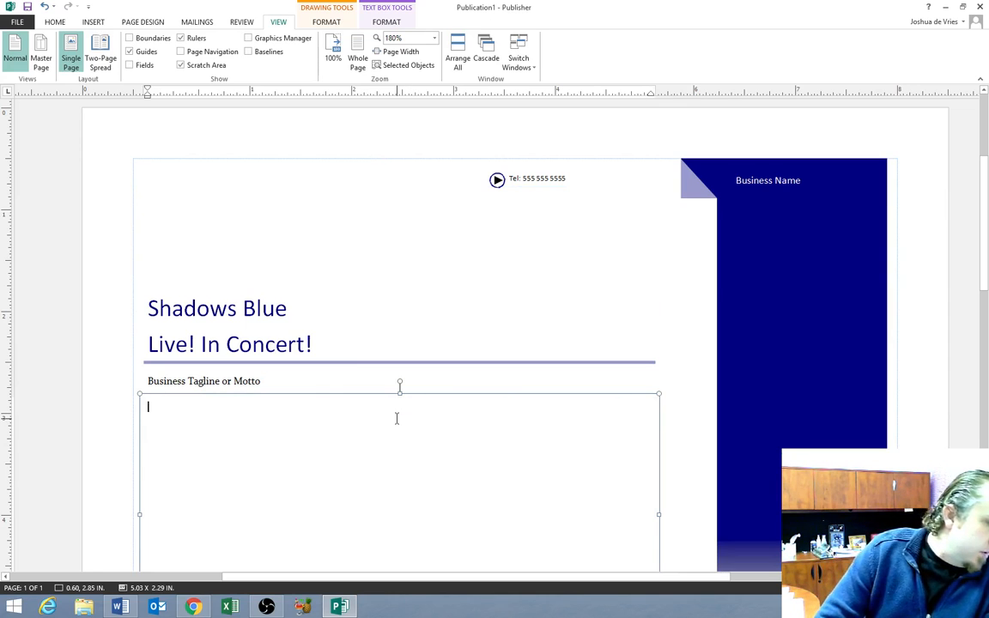
text(Saturday)
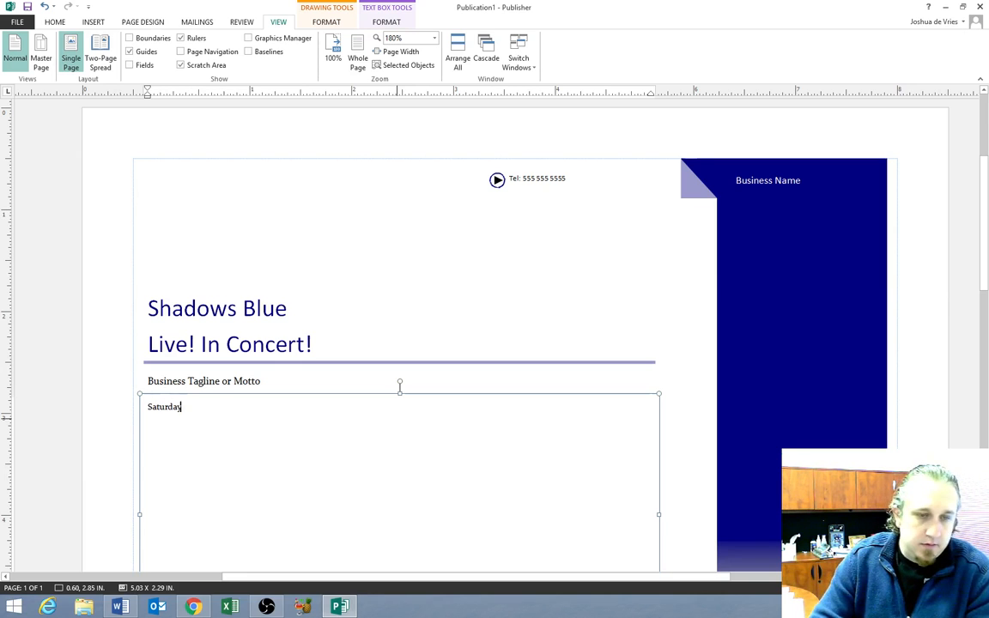
text(, Octobe)
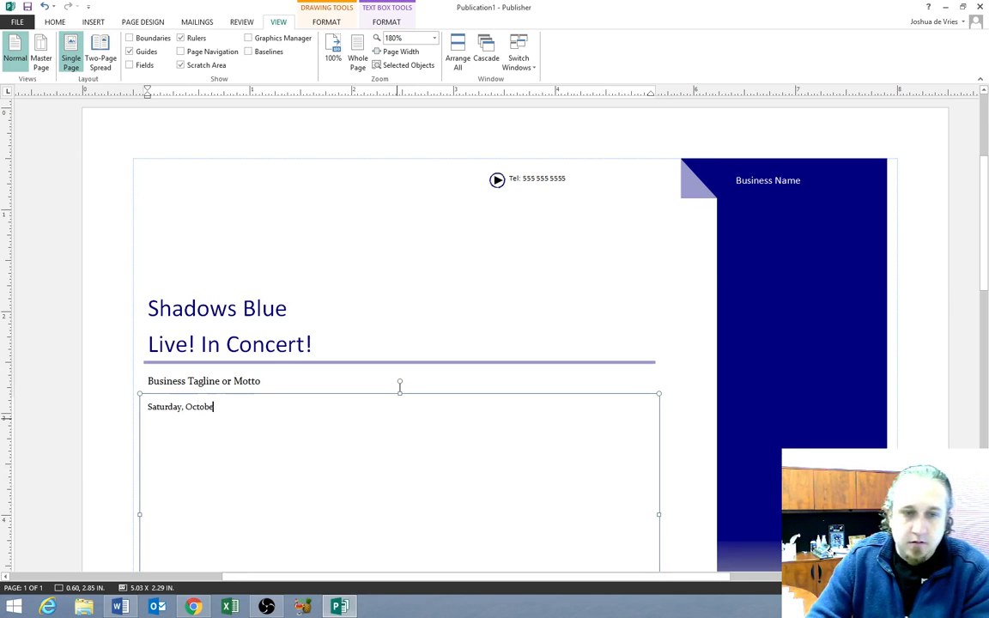
text(r 4)
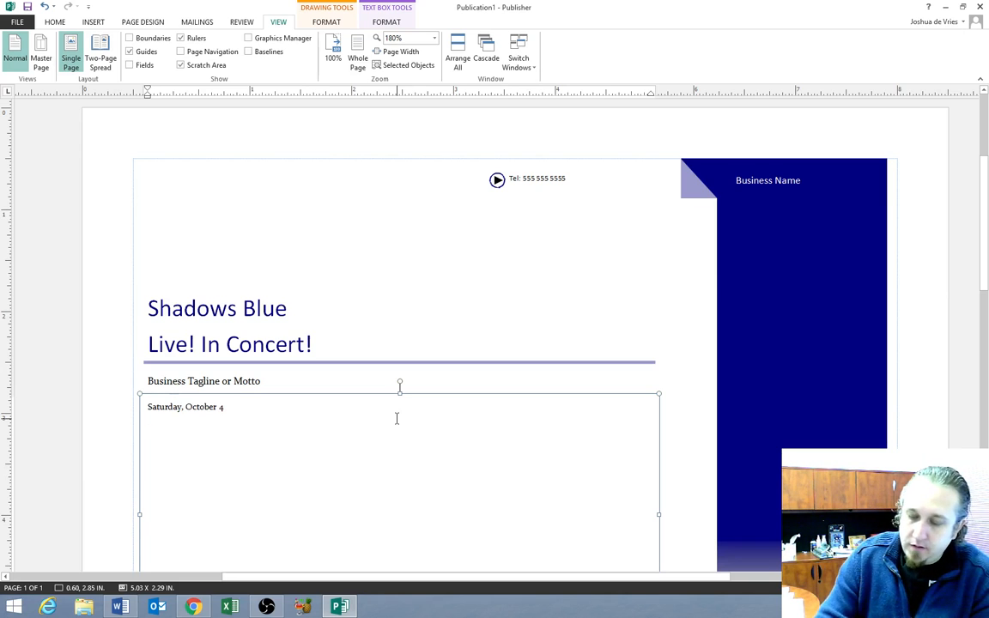
Add a second line reading "8:00 p.m. at the Campus Auditorium" below the event date
key(Return)
text(8:00 pm)
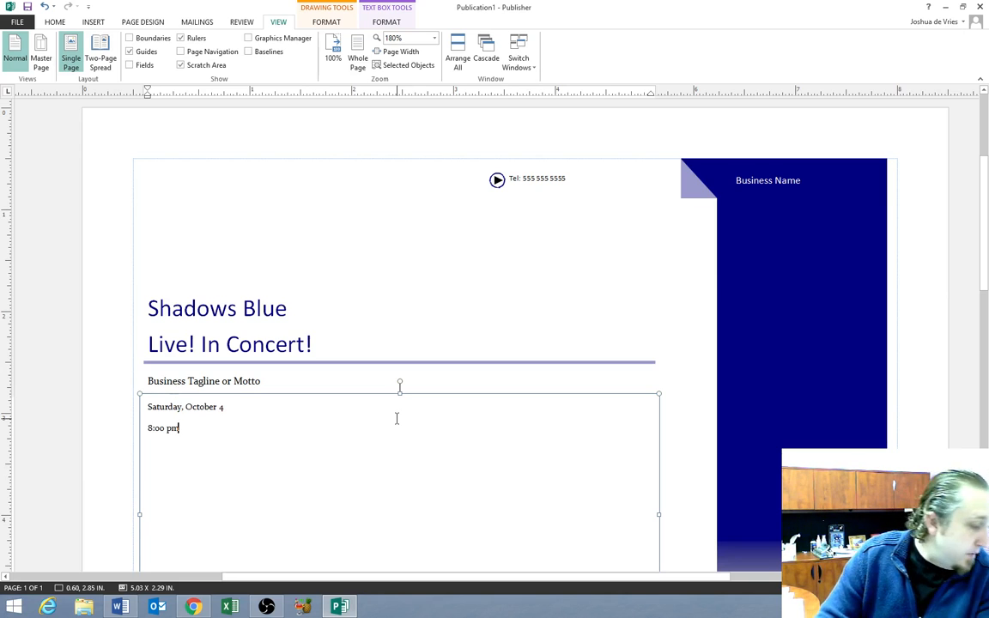
key(BackSpace)
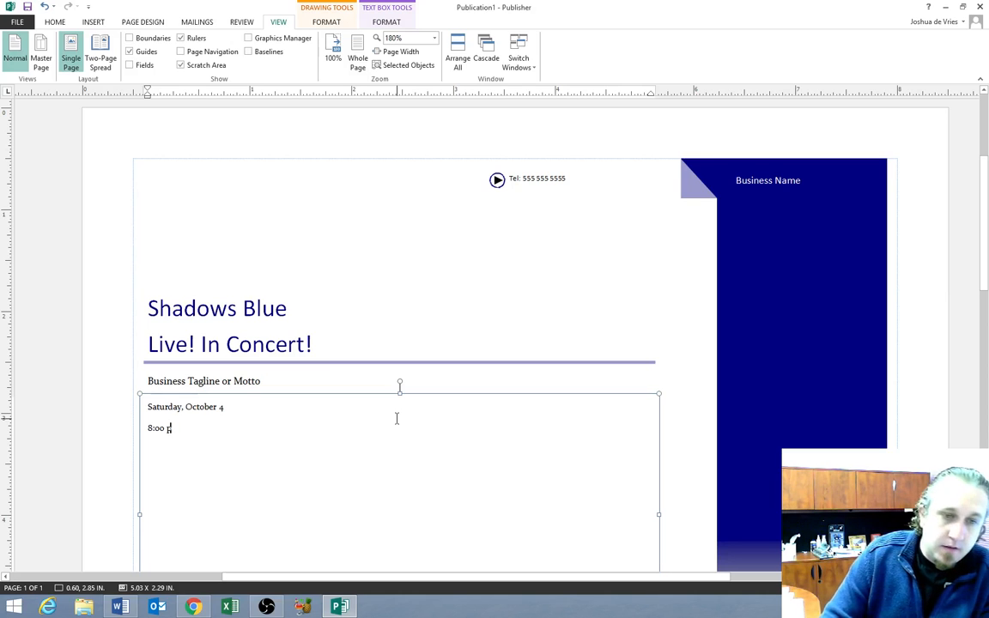
text(.m.)
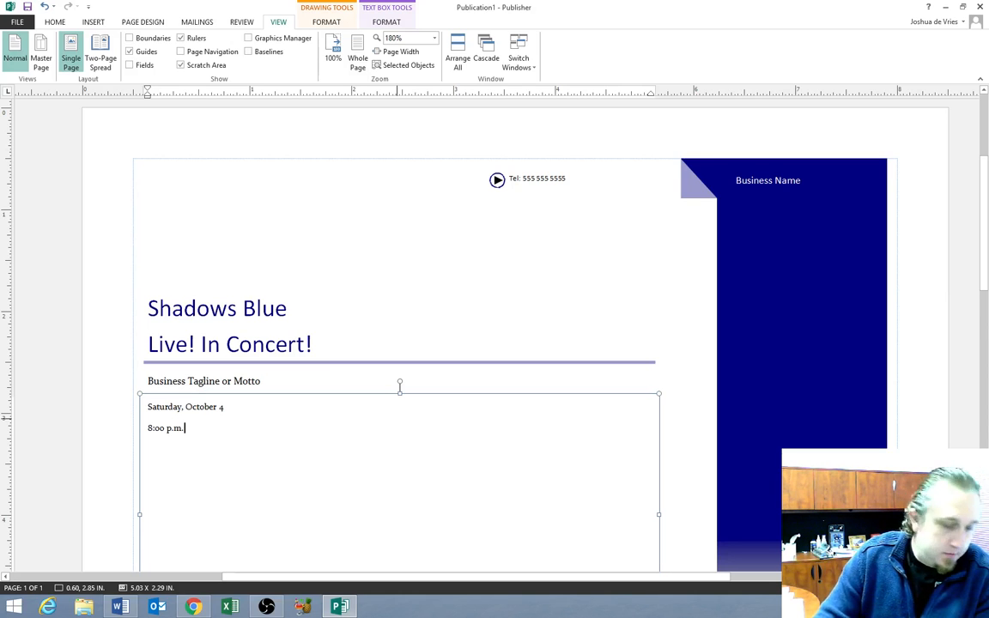
text( at the Camp)
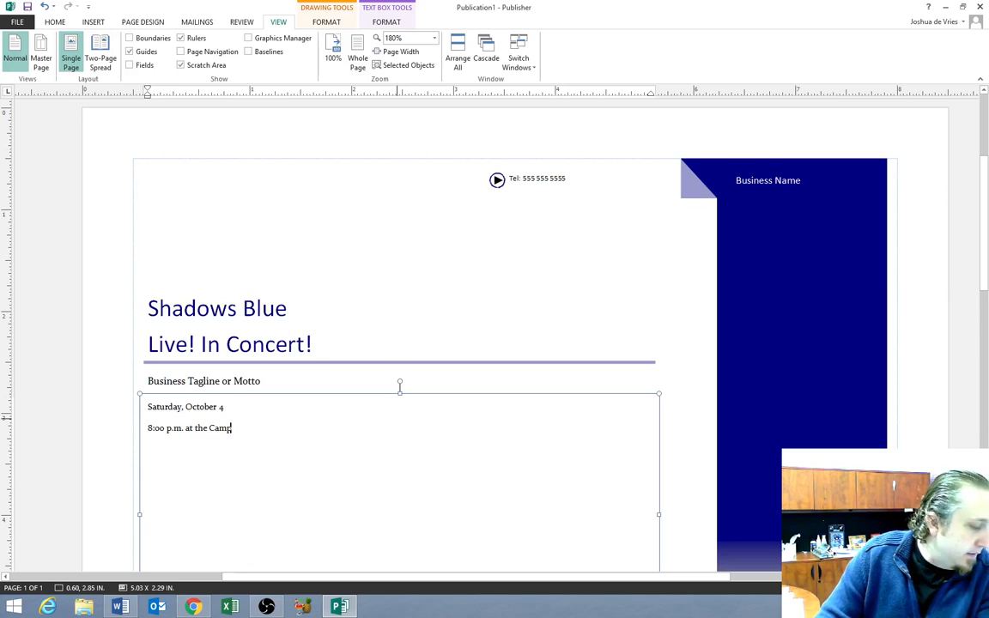
text(us Au)
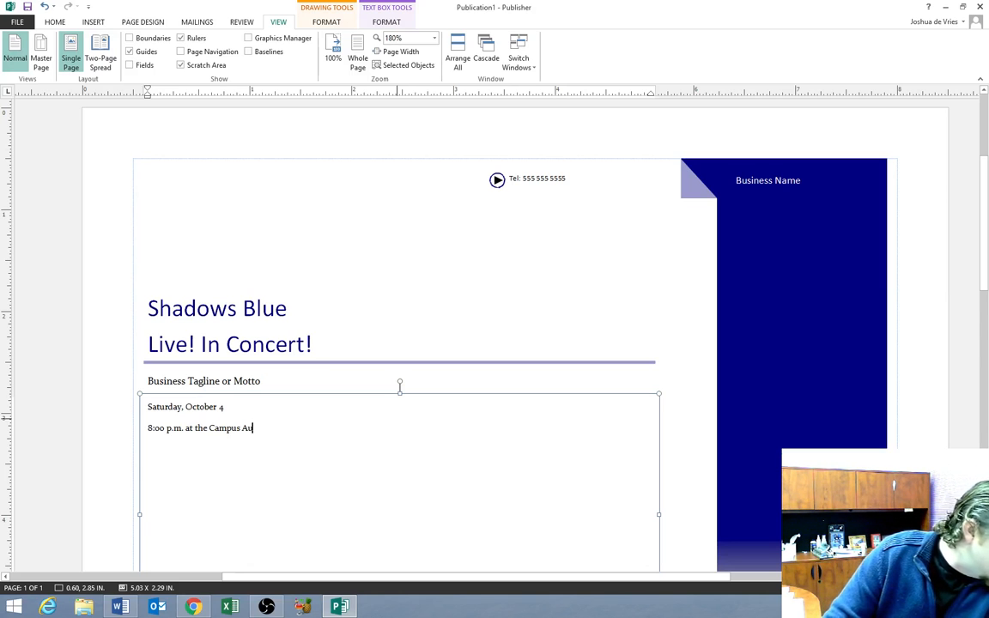
text(ditorium)
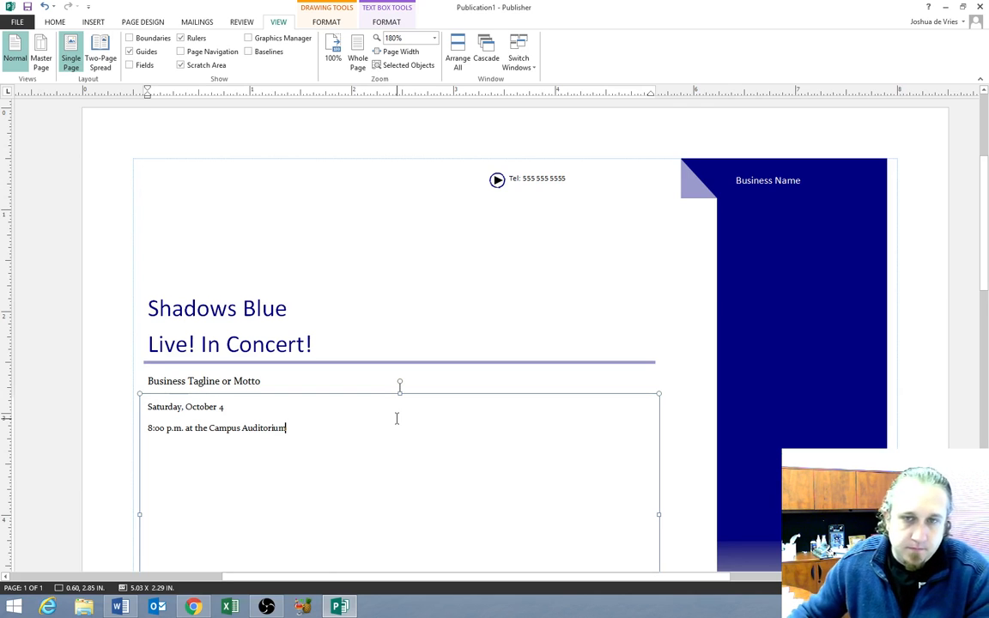
Replace the telephone placeholder text above the heading with the ticket phone number, its word part in capitals
triple_click(556, 180)
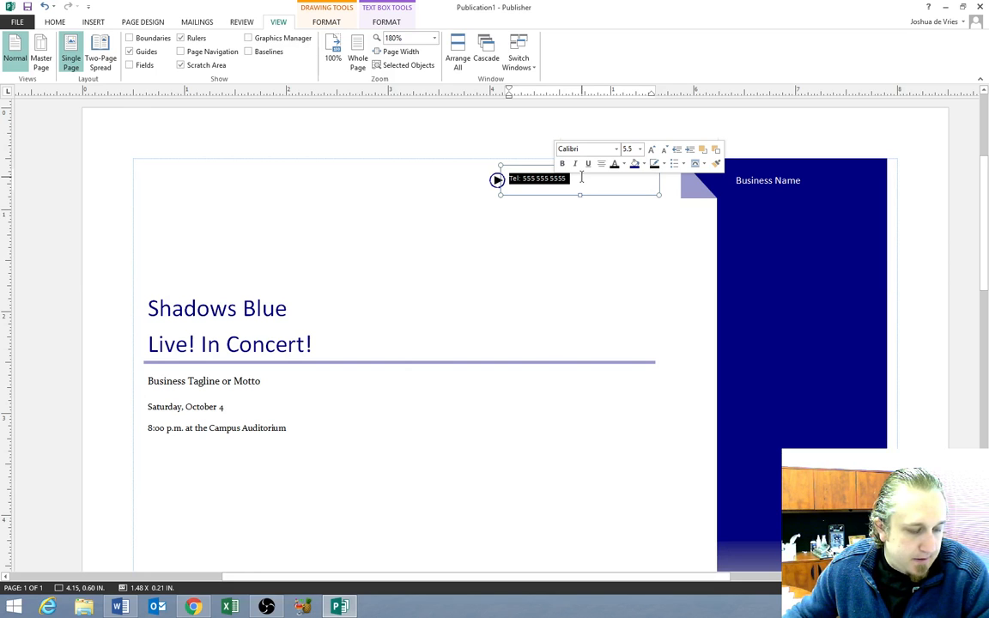
text(55)
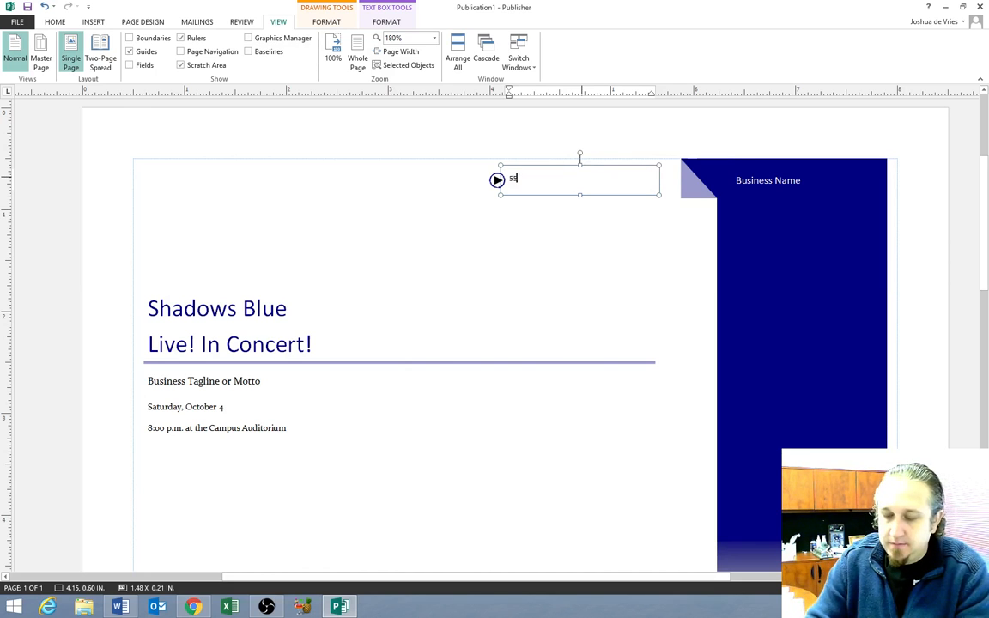
text(5-)
key(Caps_Lock)
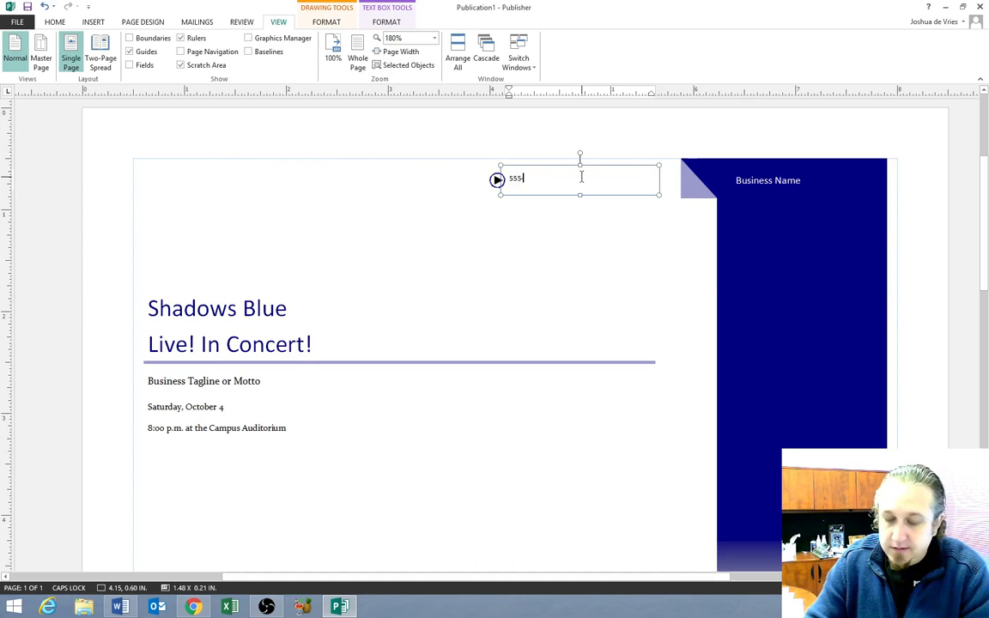
text(TICKETS)
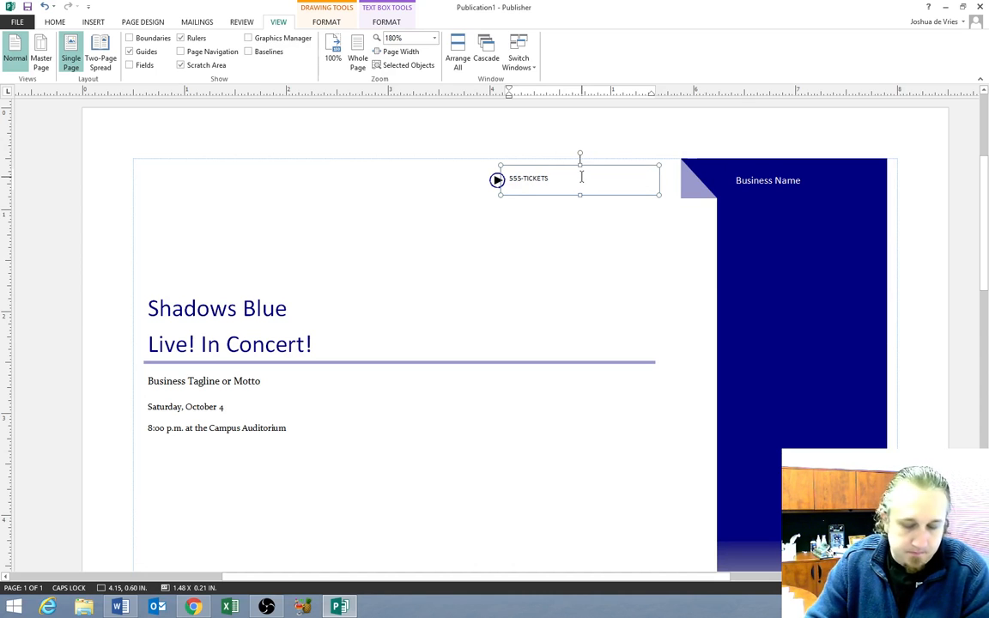
key(Caps_Lock)
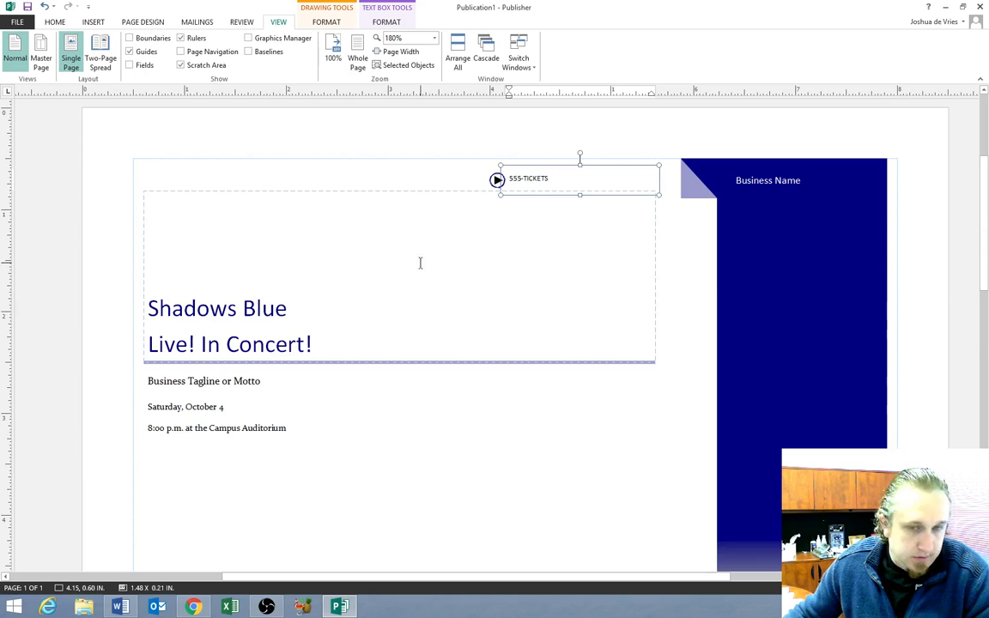
click(197, 381)
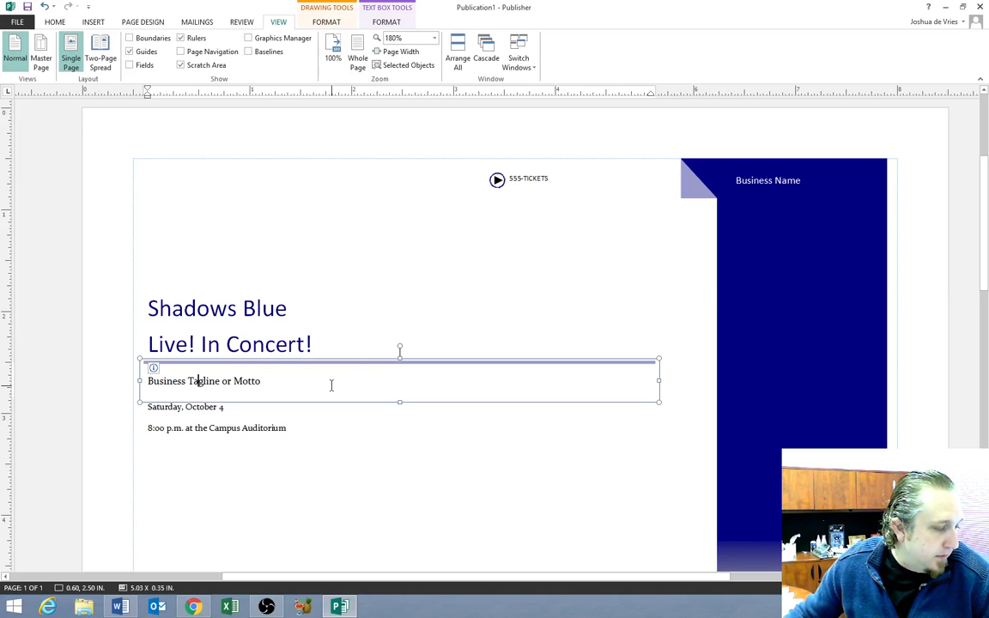
triple_click(263, 383)
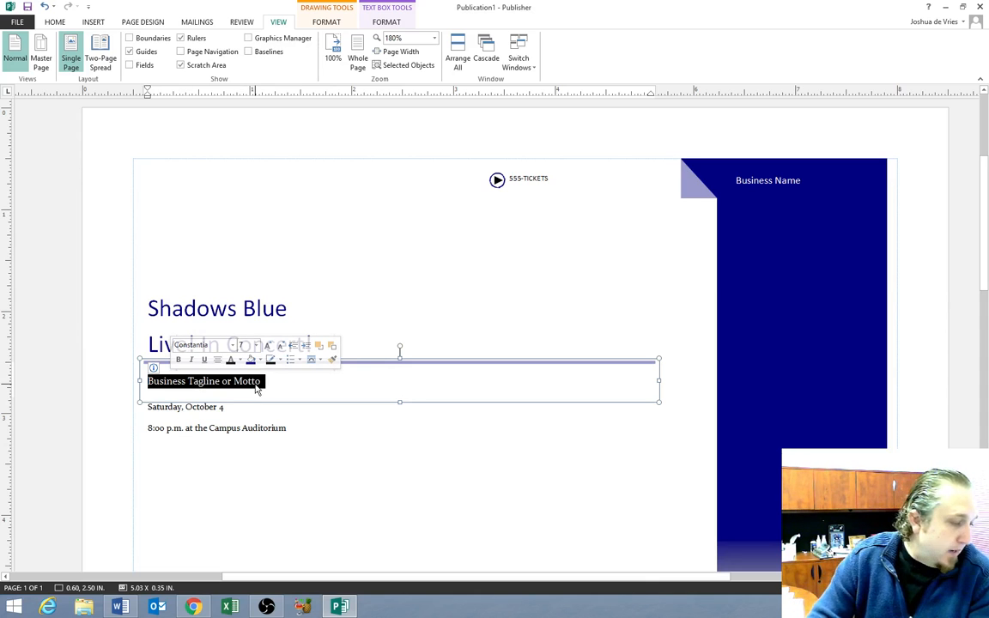
text(For ti)
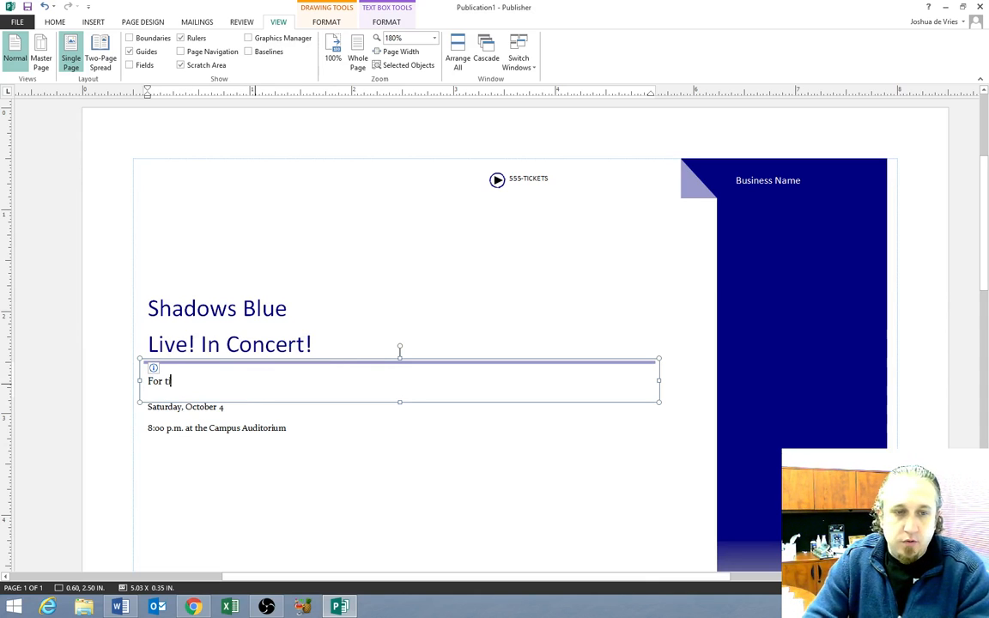
text(ckets, visit www)
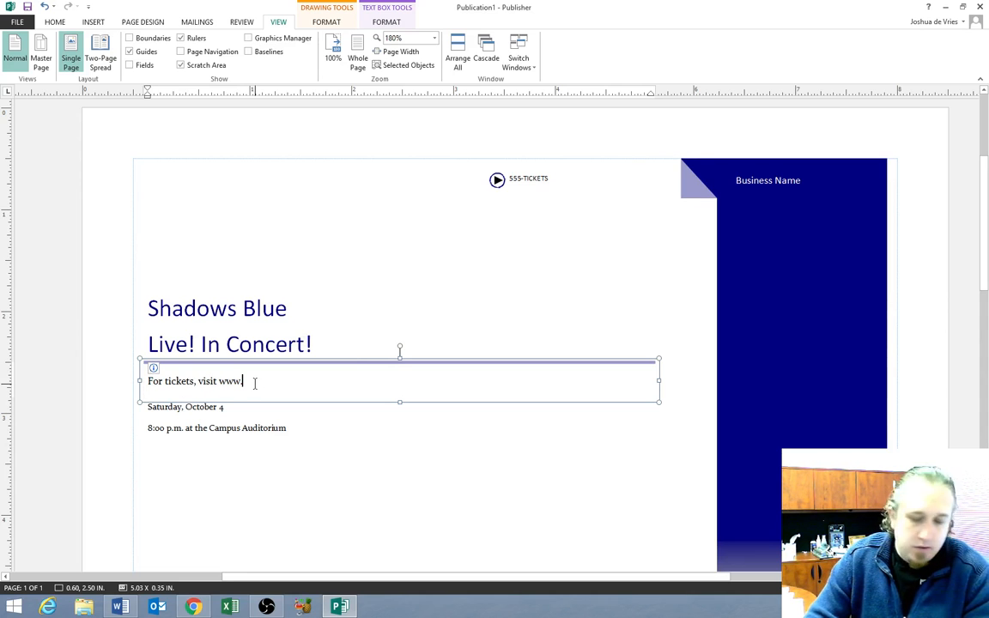
text(.utix.box)
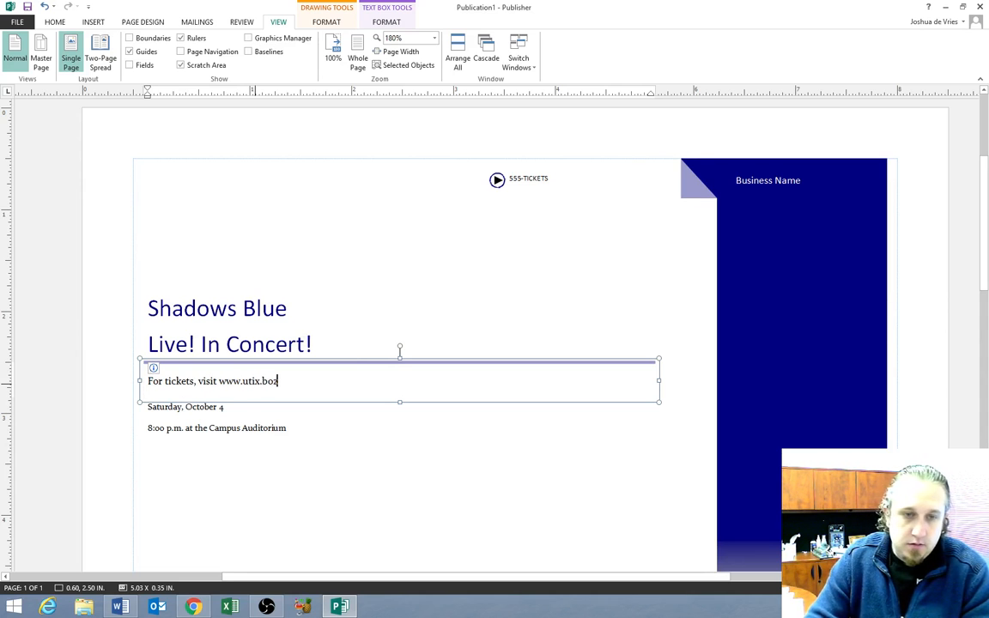
key(ctrl+a)
key(BackSpace)
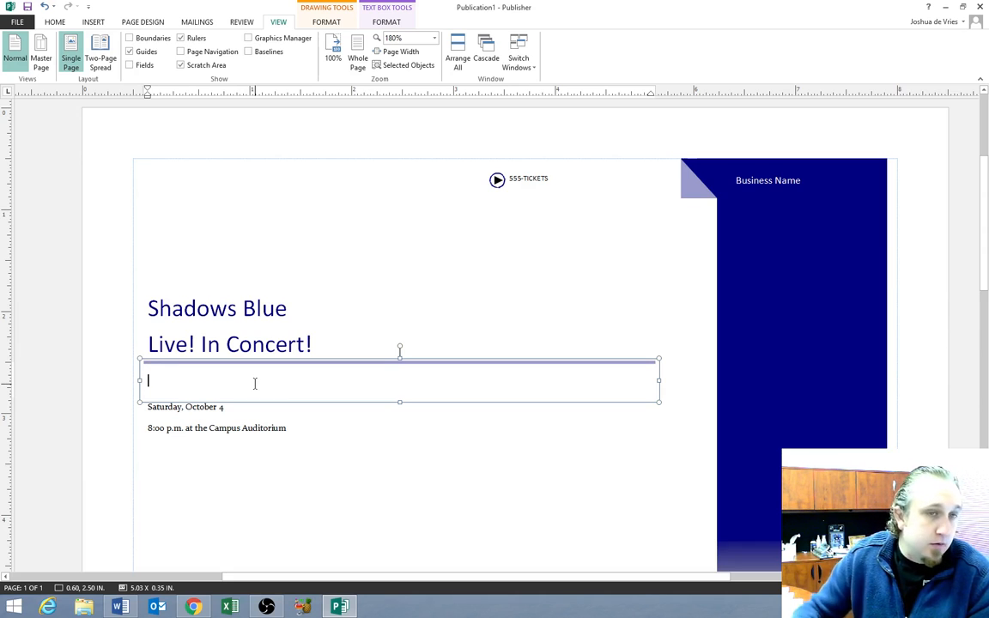
click(45, 6)
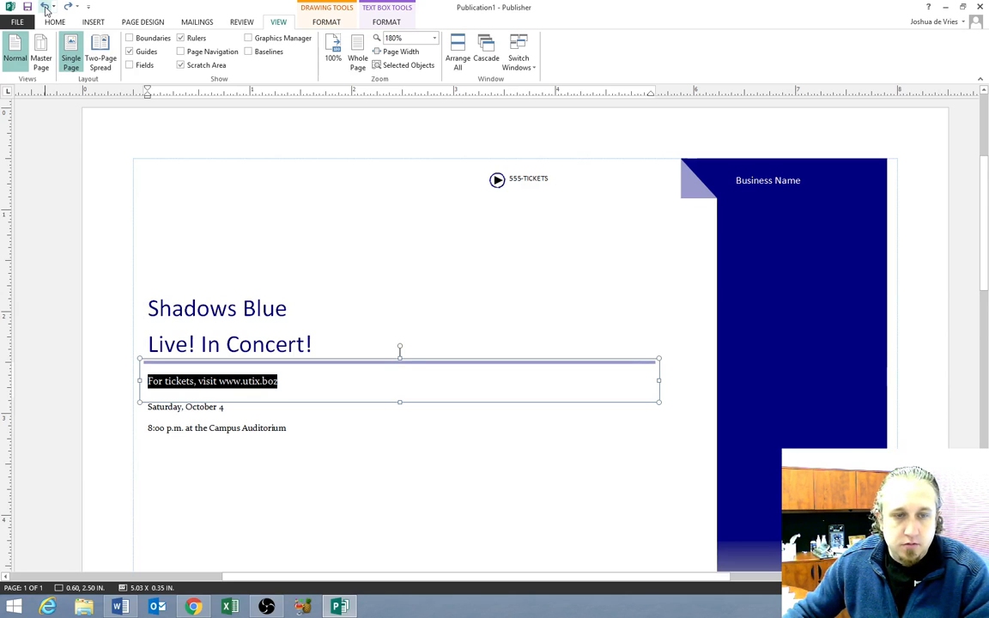
click(283, 381)
key(ctrl+y)
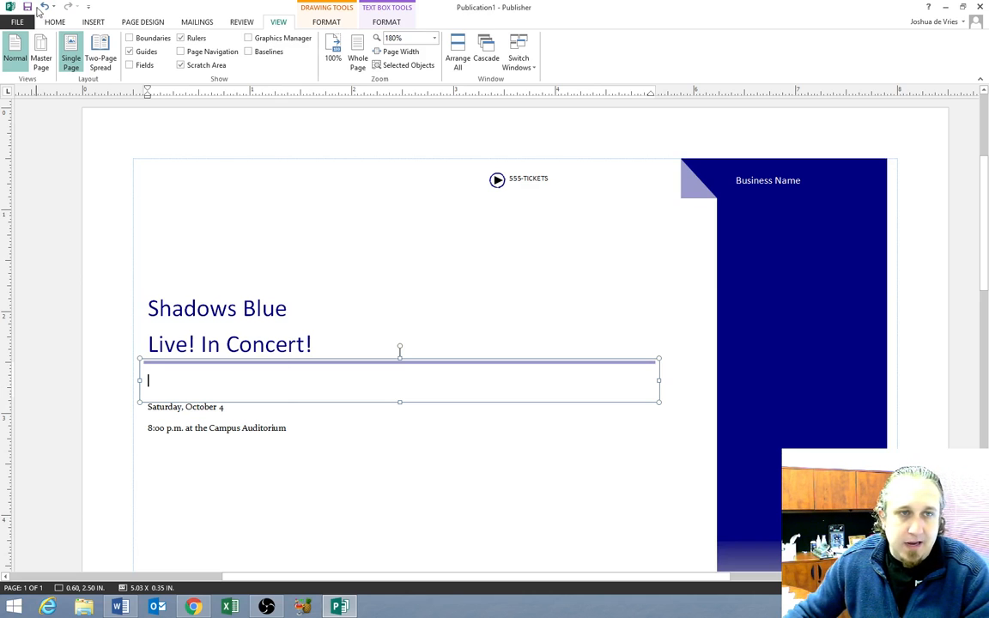
click(43, 7)
click(279, 380)
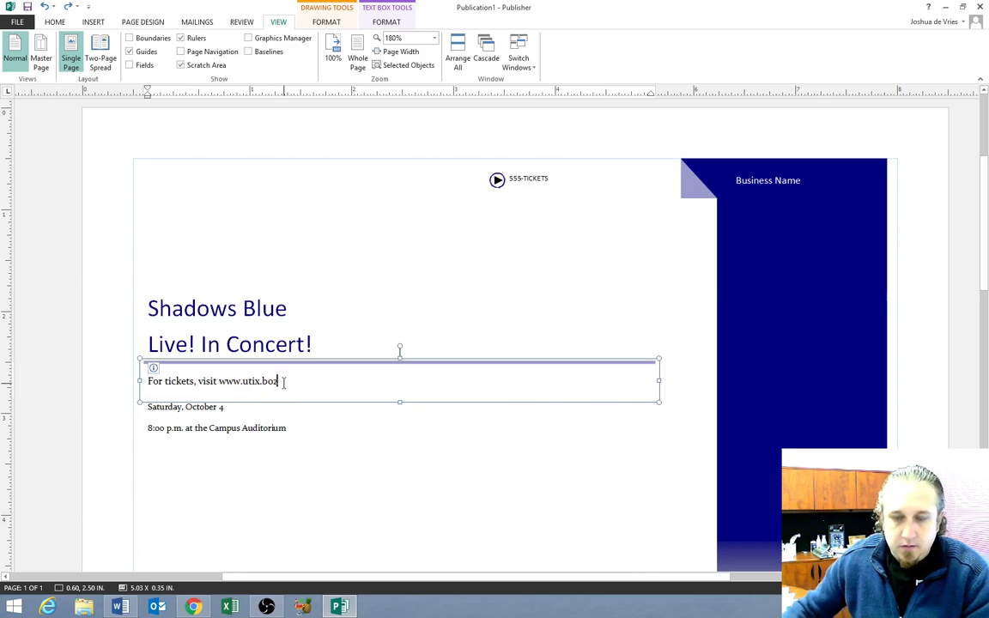
key(Left)
key(BackSpace)
text(i)
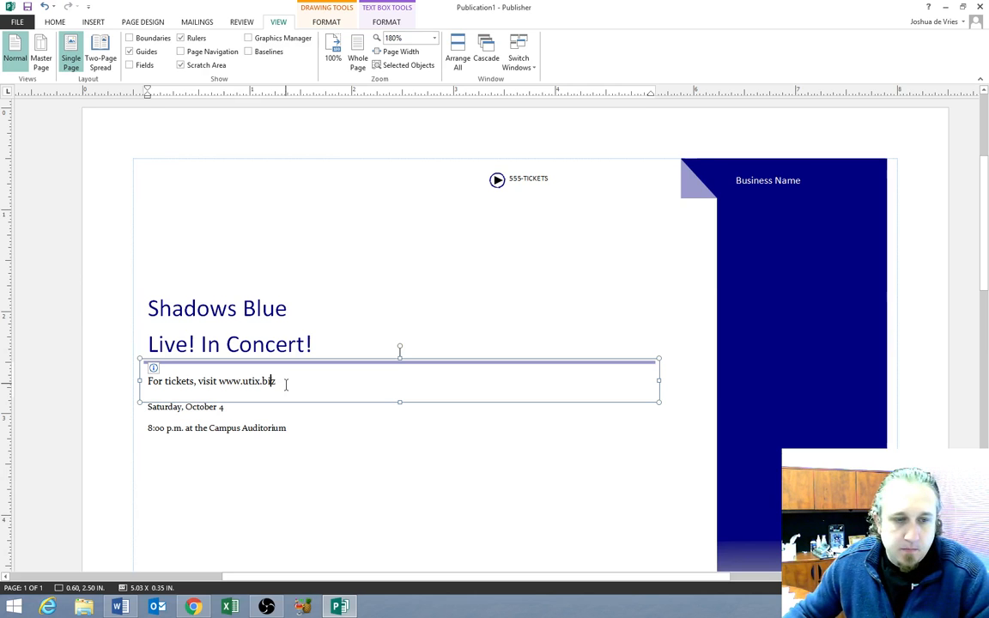
click(56, 490)
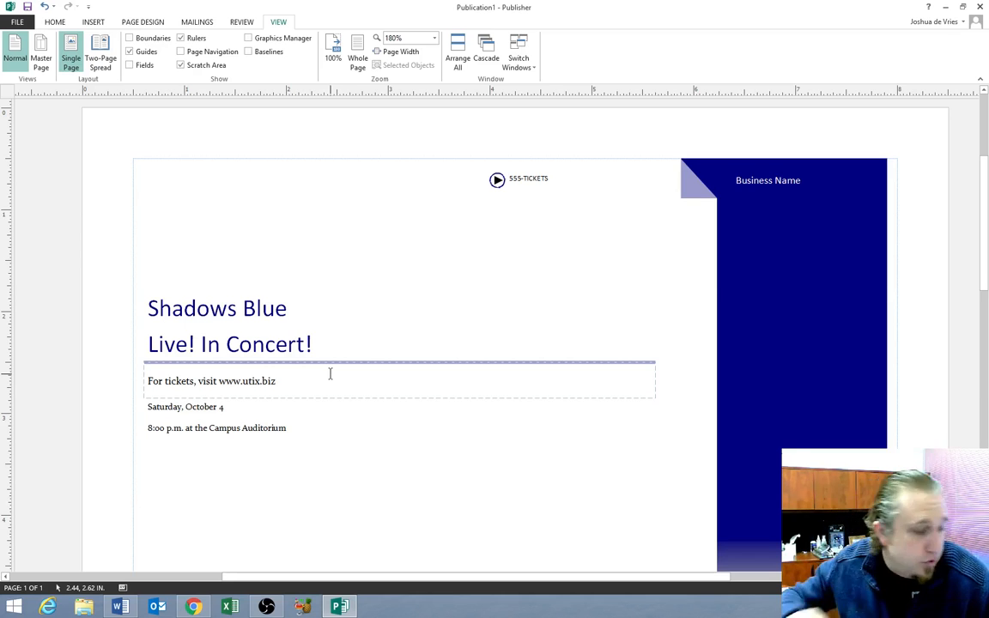
click(56, 26)
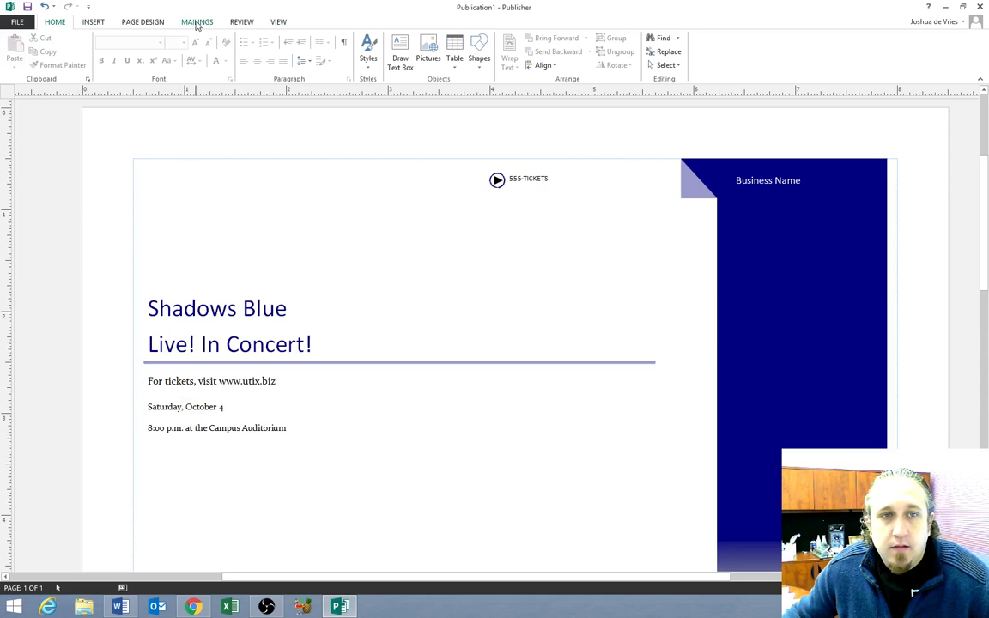
click(343, 292)
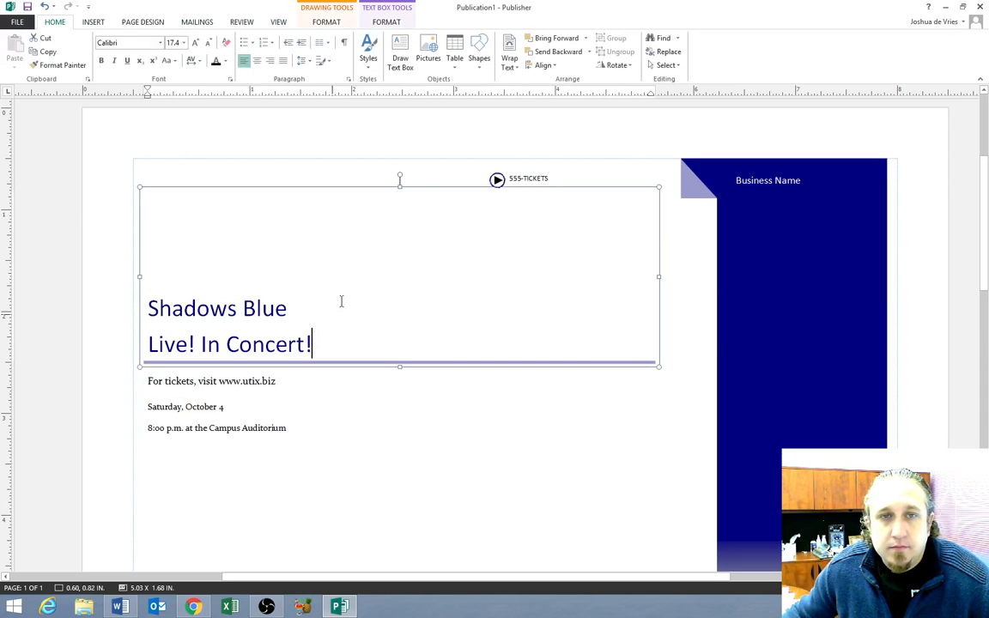
click(377, 23)
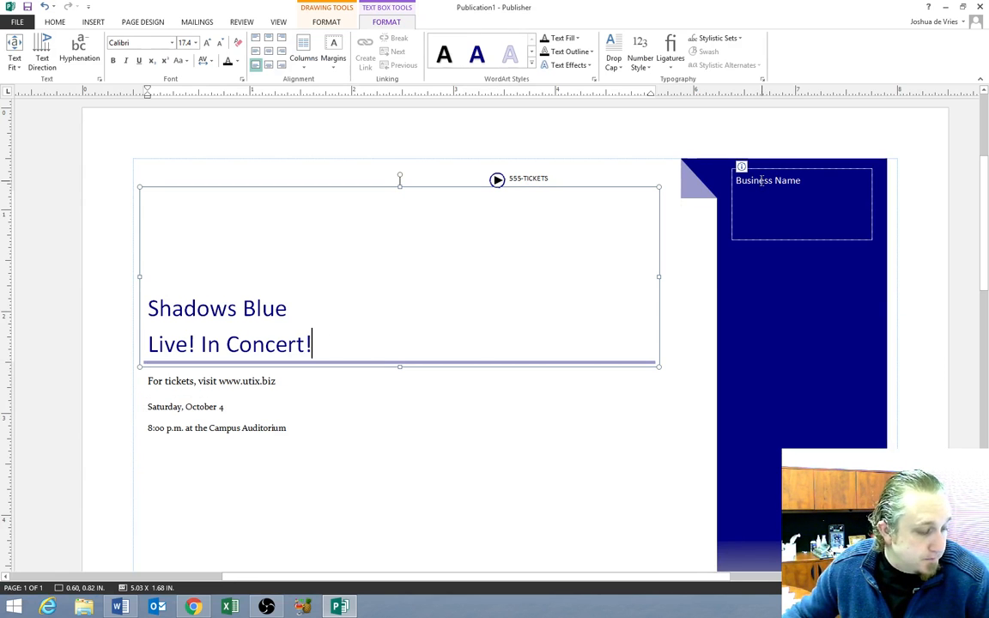
Replace the Business Name placeholder in the dark blue banner with "Campus Conerts"
click(822, 186)
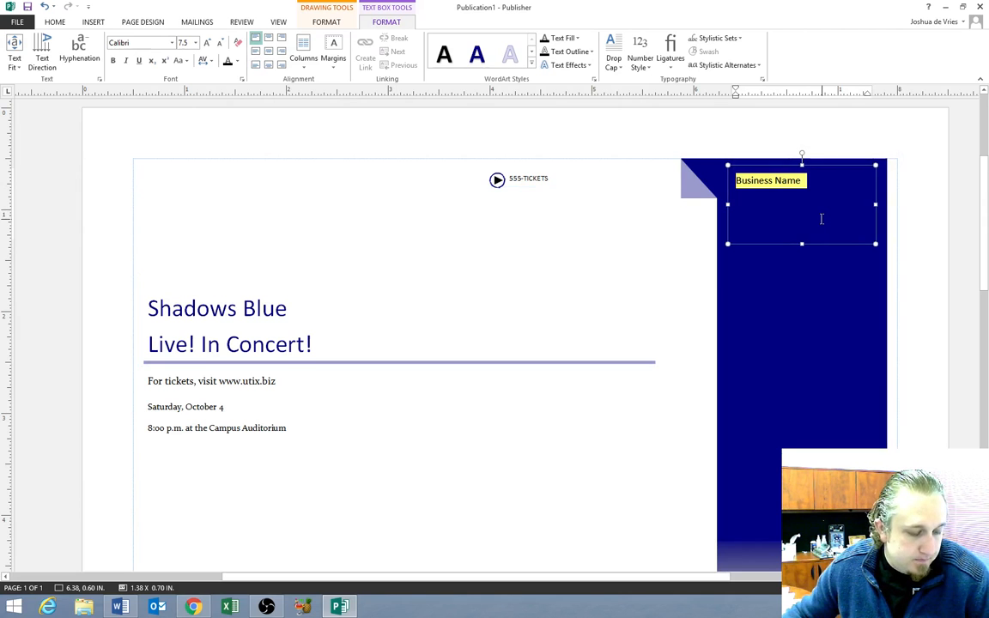
text(Camp)
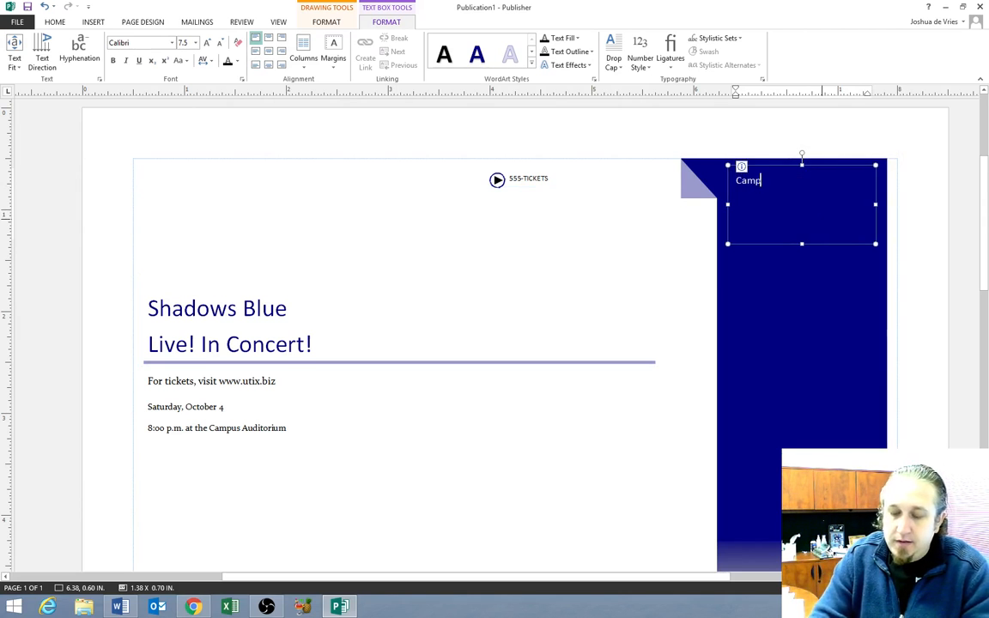
text(us Conerts)
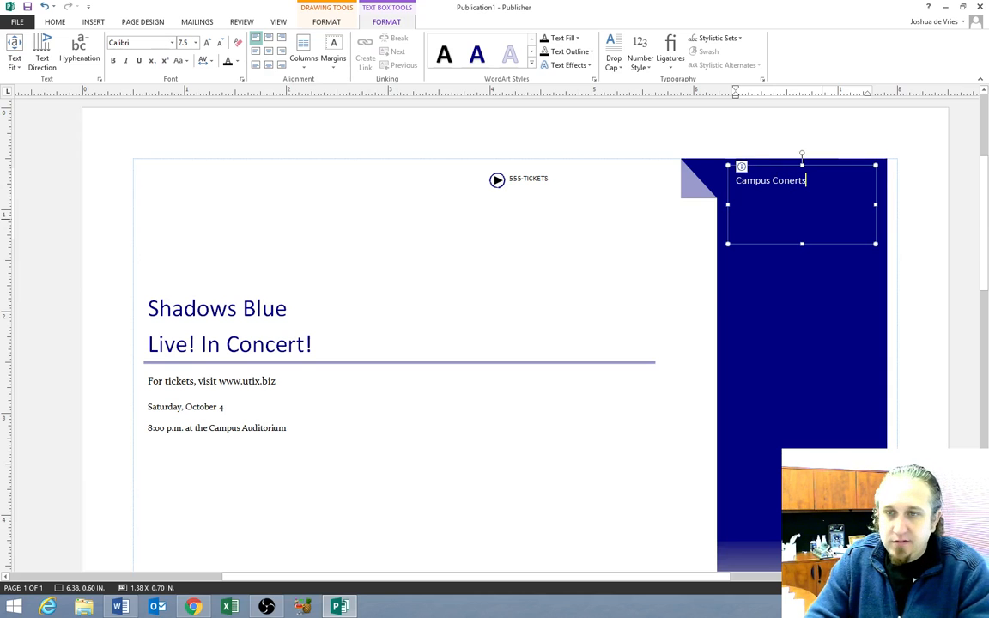
click(839, 343)
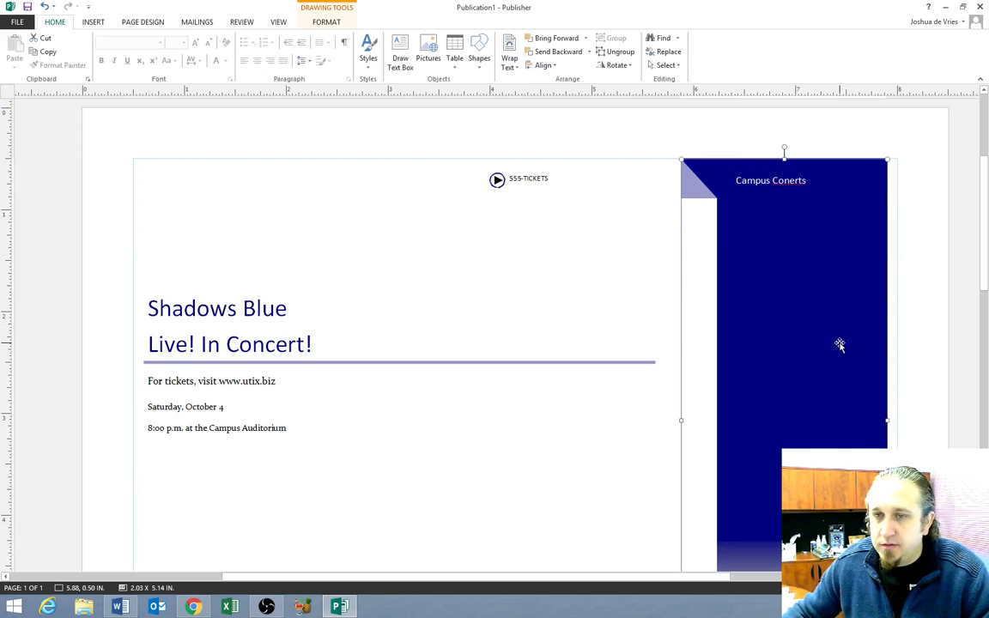
Correct the misspelled second word in the banner to the suggested spelling "Concerts"
click(790, 177)
right_click(791, 178)
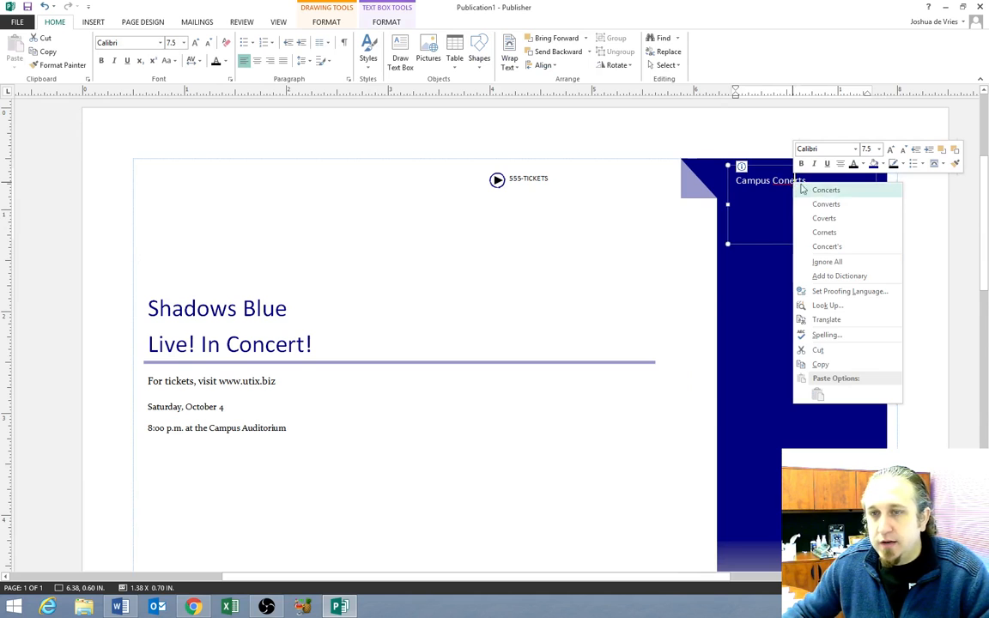
click(843, 192)
click(813, 325)
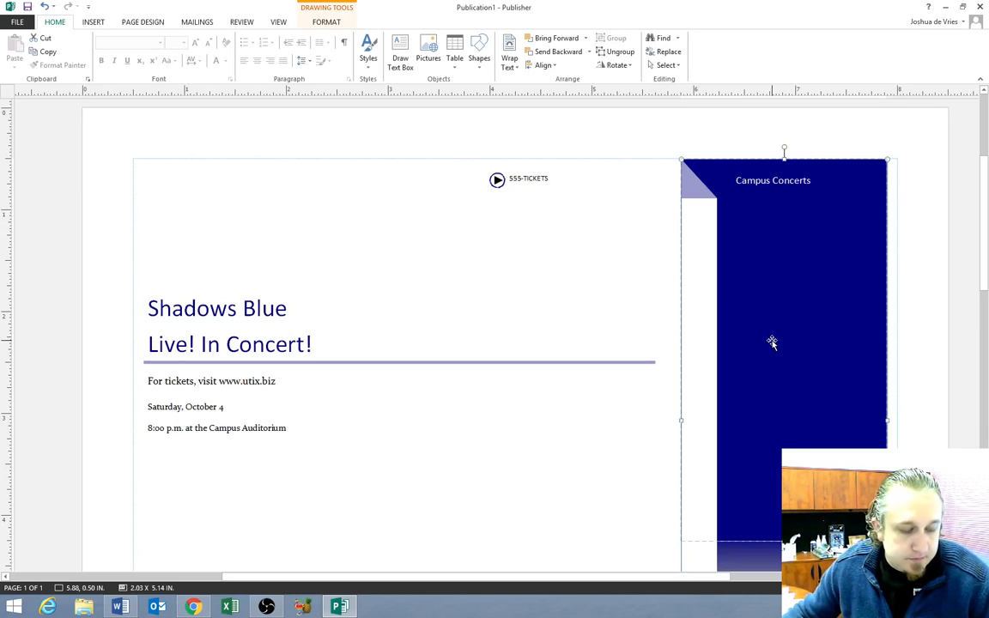
Replace the name and phone placeholders in the fifth tear-off with "Shadows Blues" followed by the ticket phone number on one line
scroll(772, 343, down, 10)
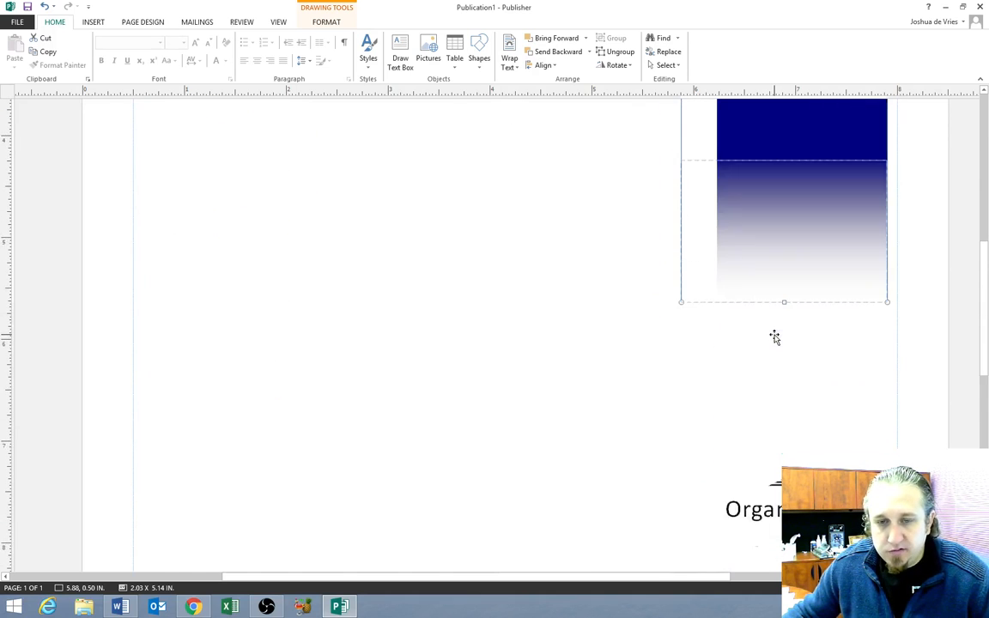
scroll(775, 340, down, 3)
click(481, 324)
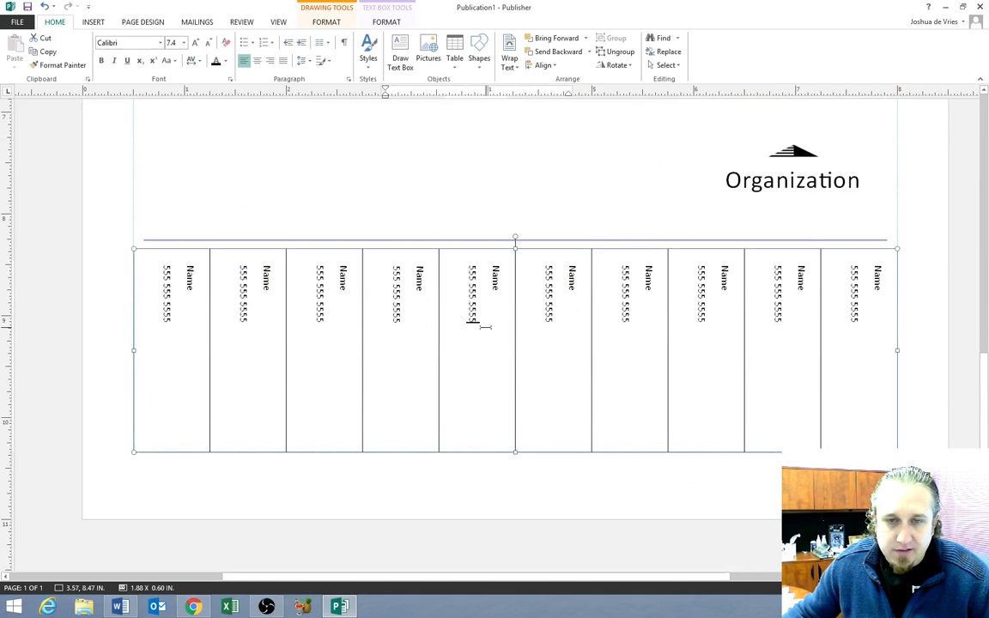
drag(481, 325, 496, 286)
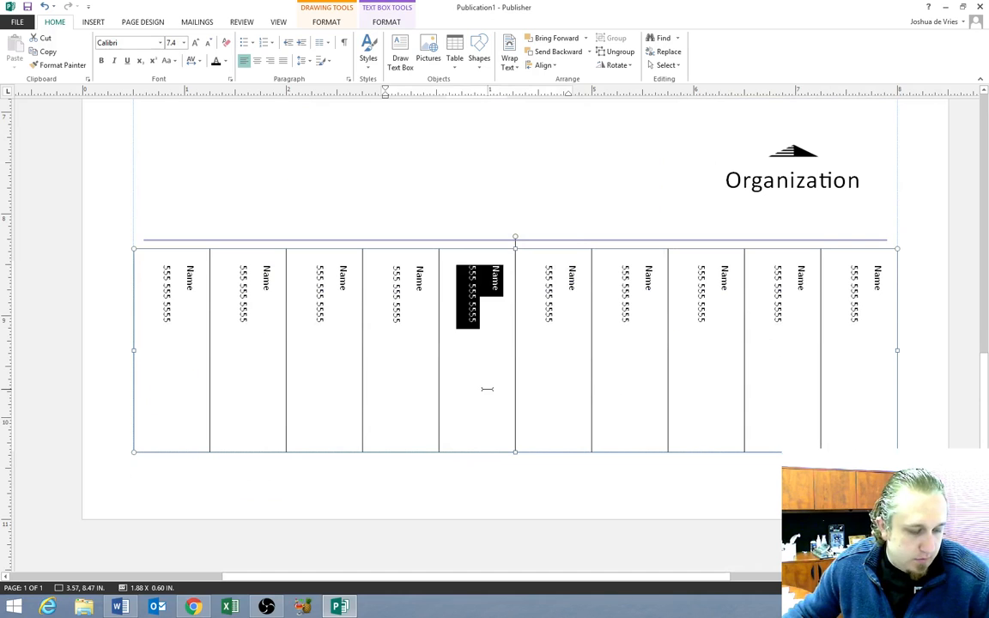
text(Shad)
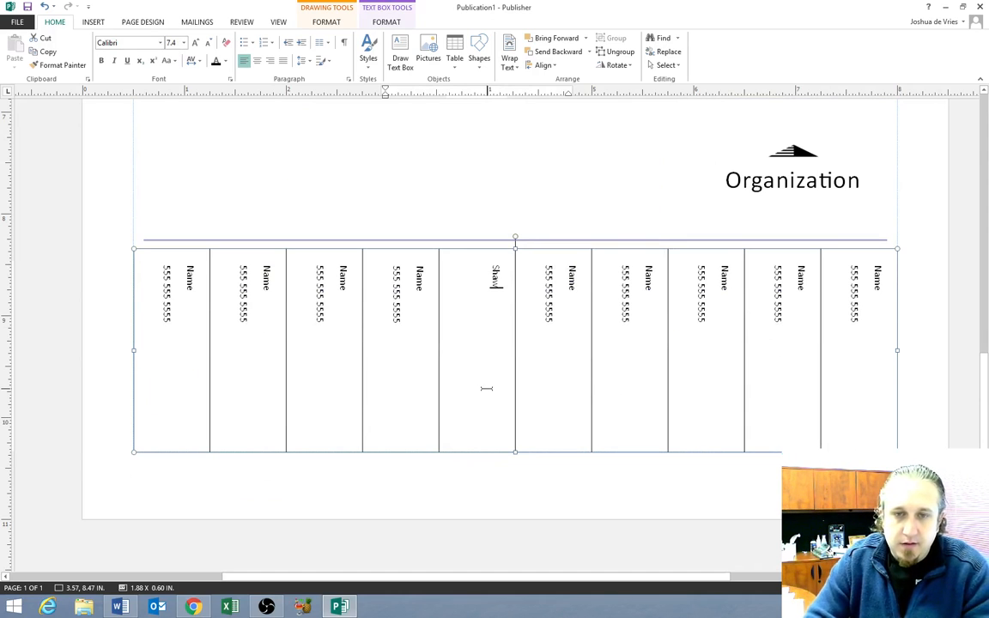
text(ow)
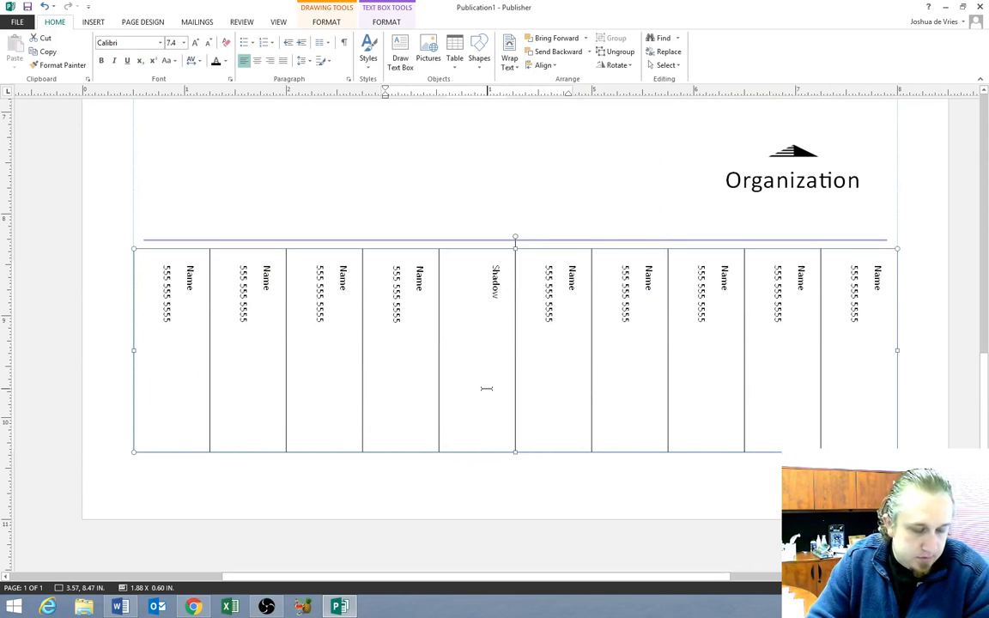
text(s Blue)
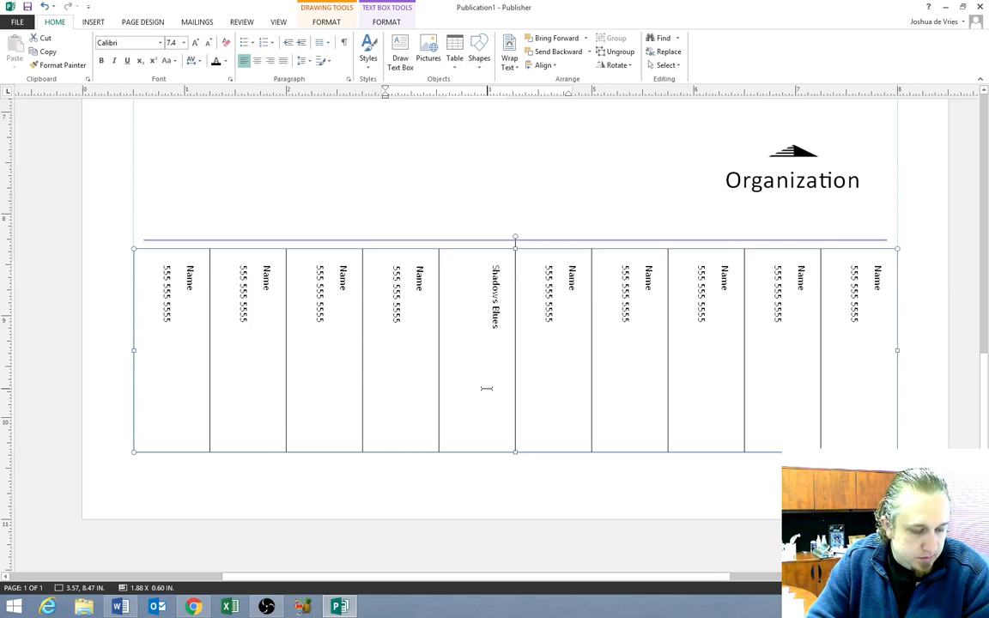
text(s 555-TICKETS)
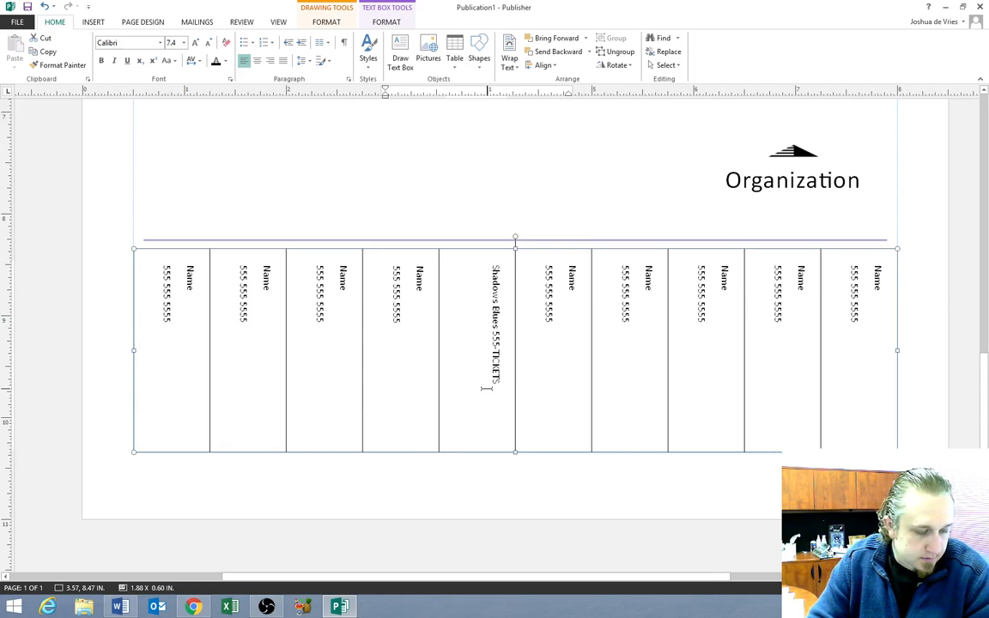
text(O)
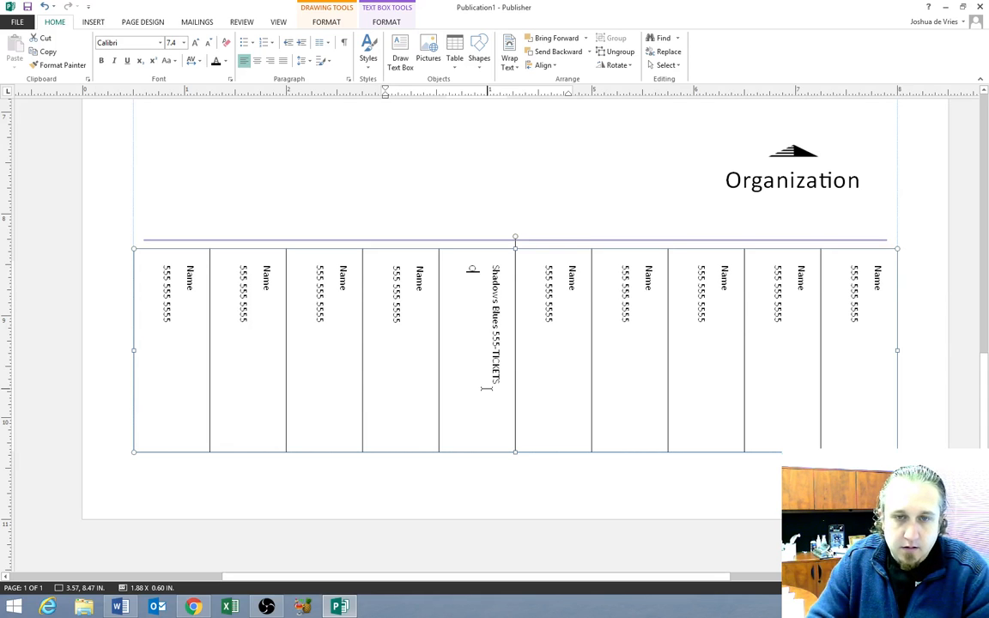
text(nline at www)
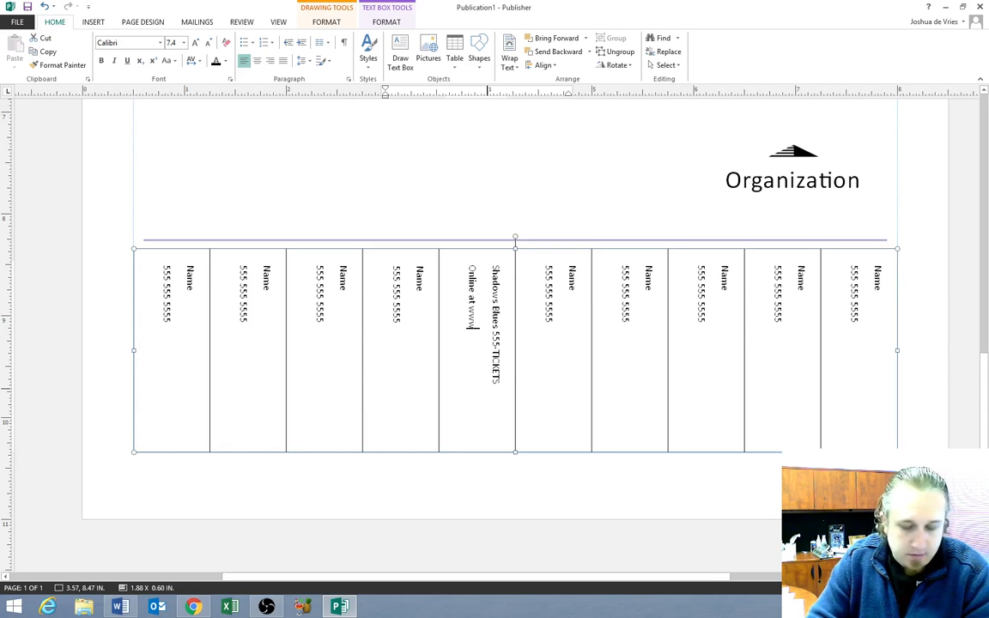
text(.t)
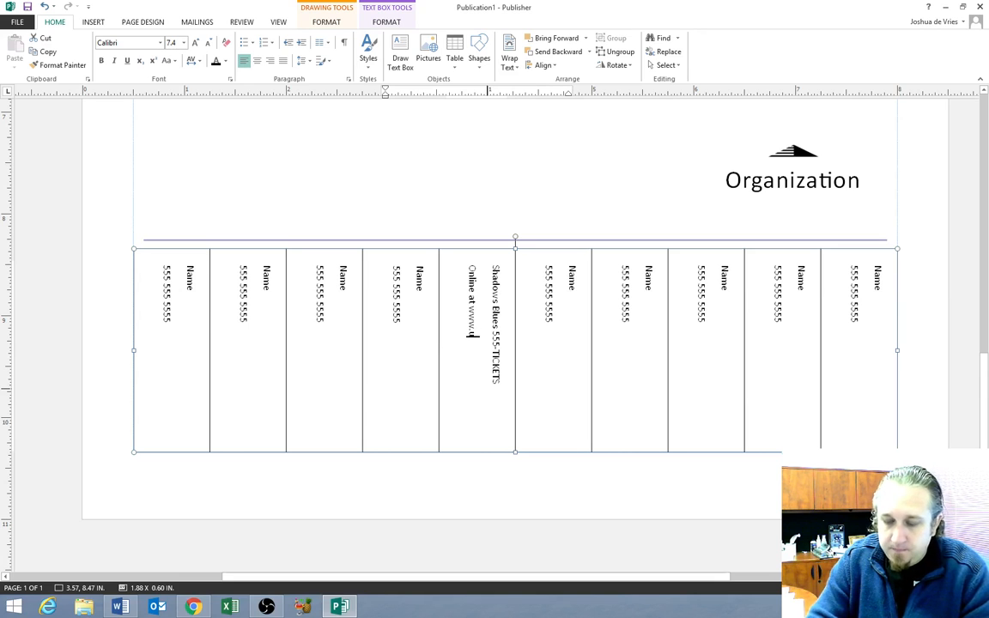
text(tix.biza)
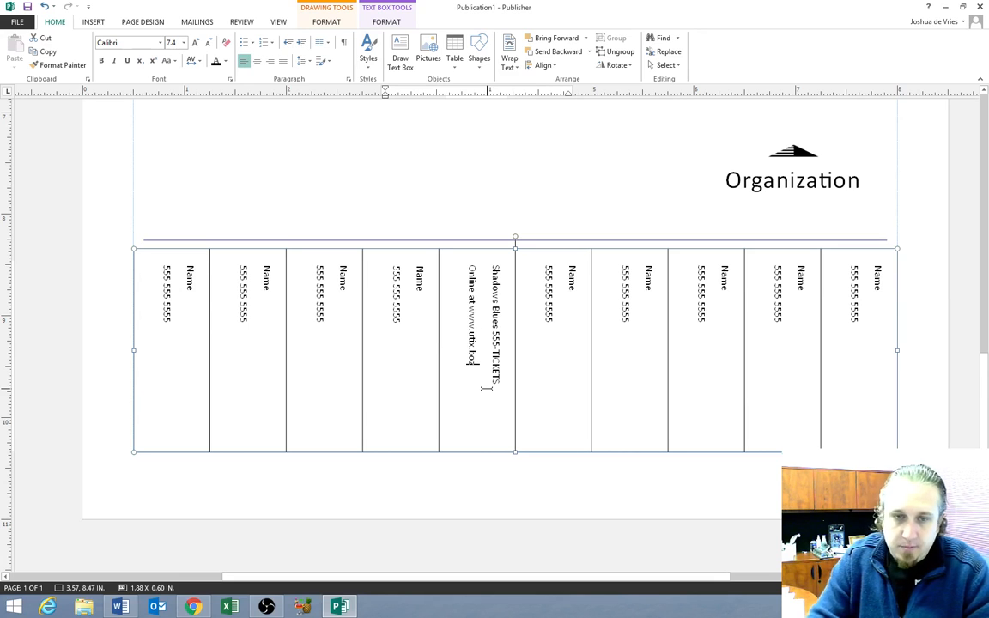
text(iz)
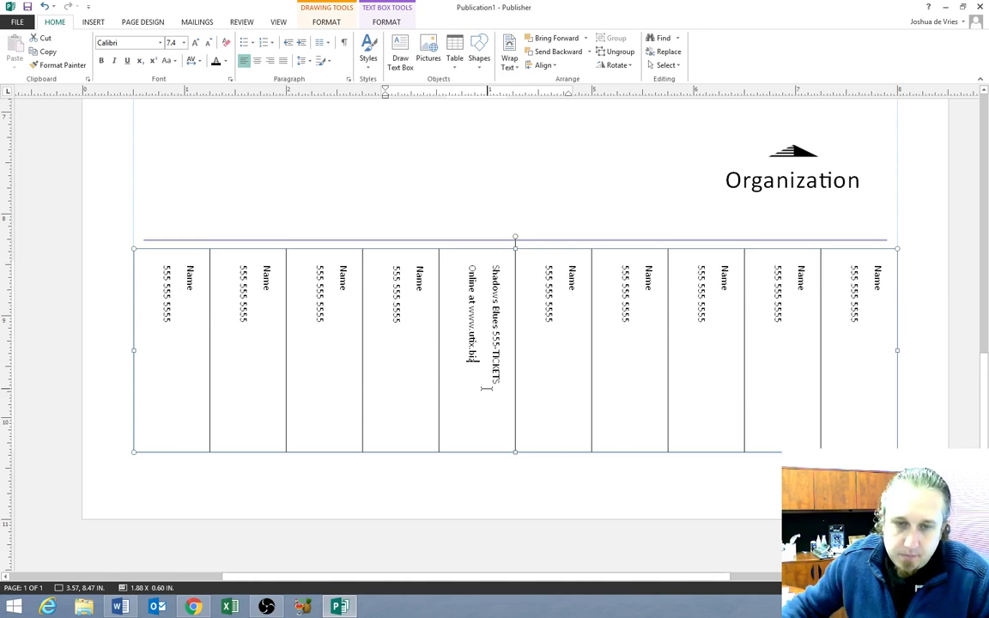
click(545, 358)
click(534, 486)
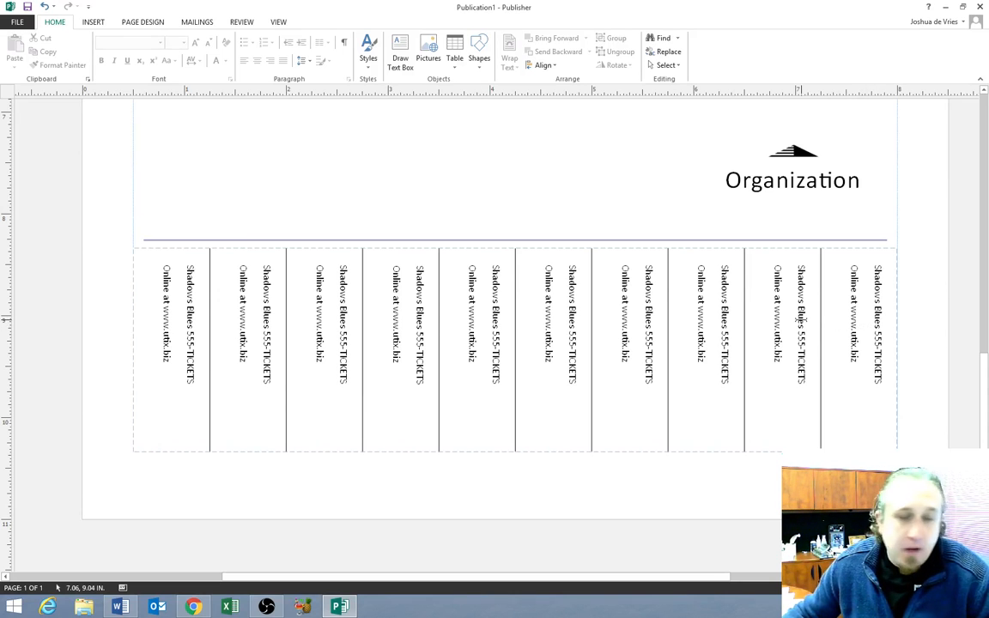
Delete the Organization logo placeholder above the tear-offs
scroll(800, 319, up, 2)
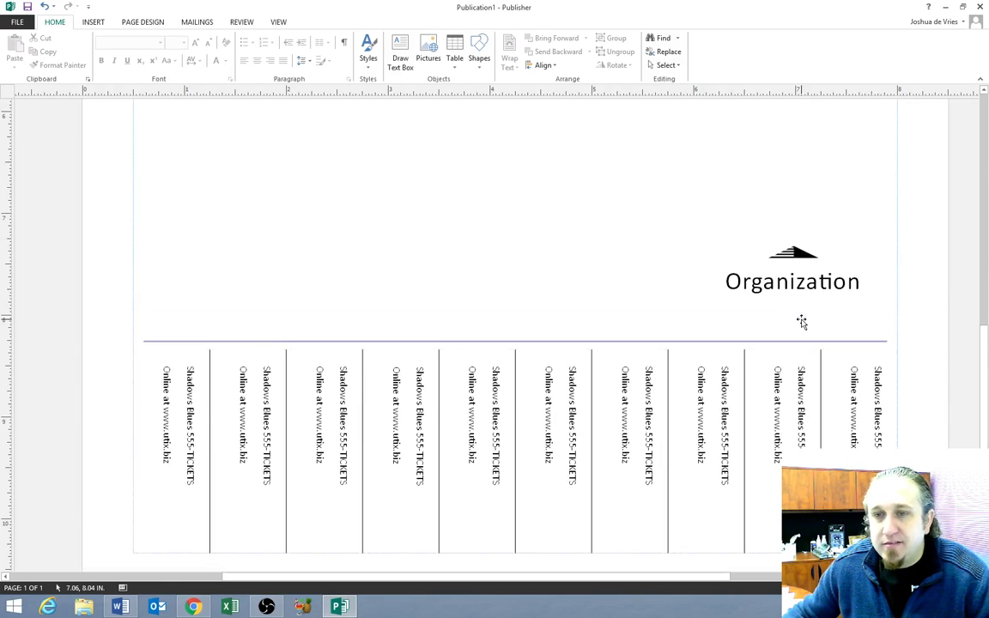
click(792, 285)
click(758, 318)
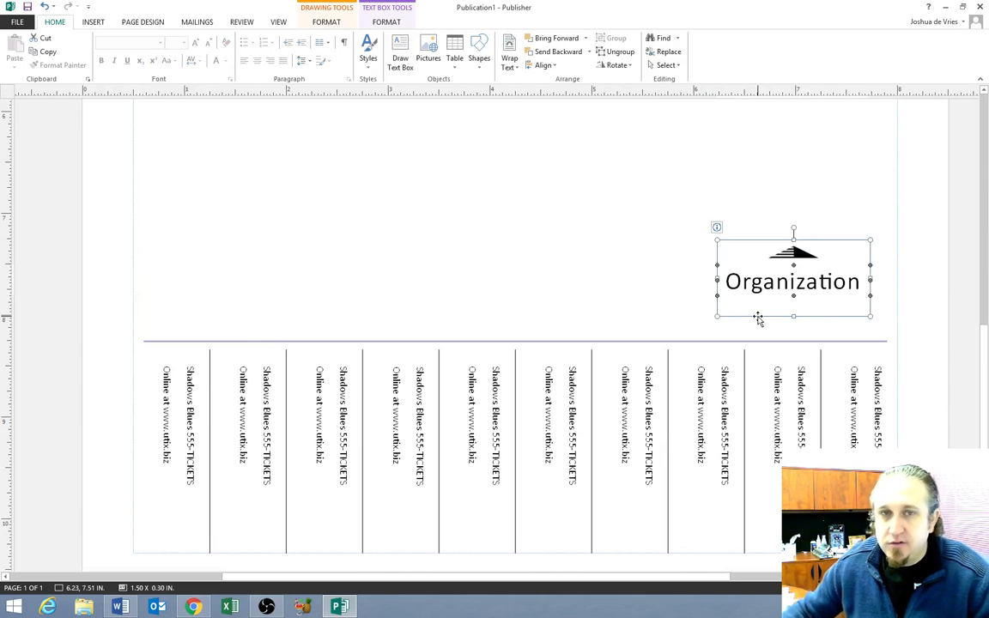
key(Delete)
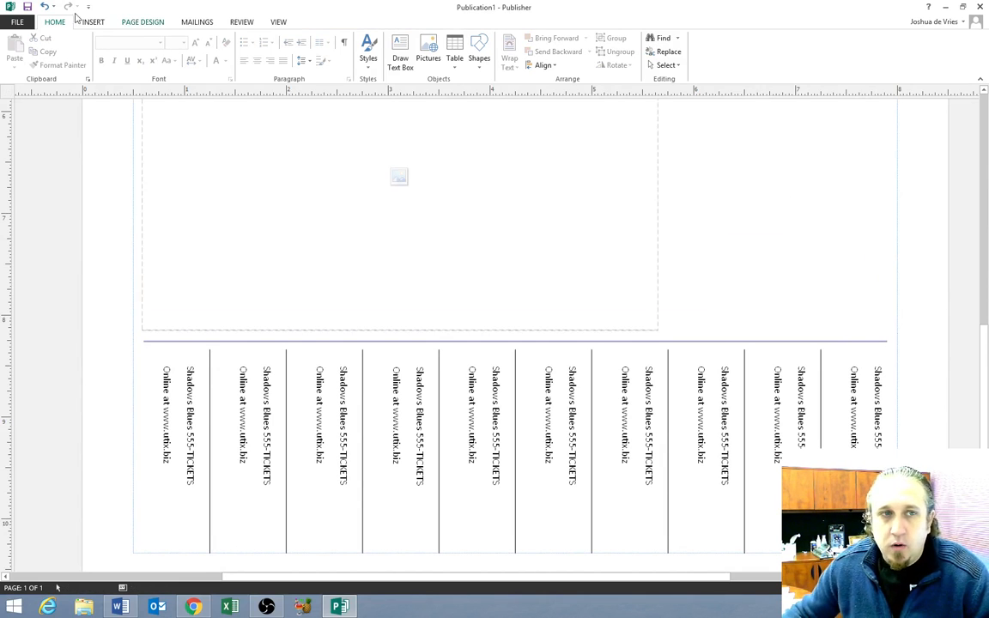
click(43, 6)
right_click(746, 317)
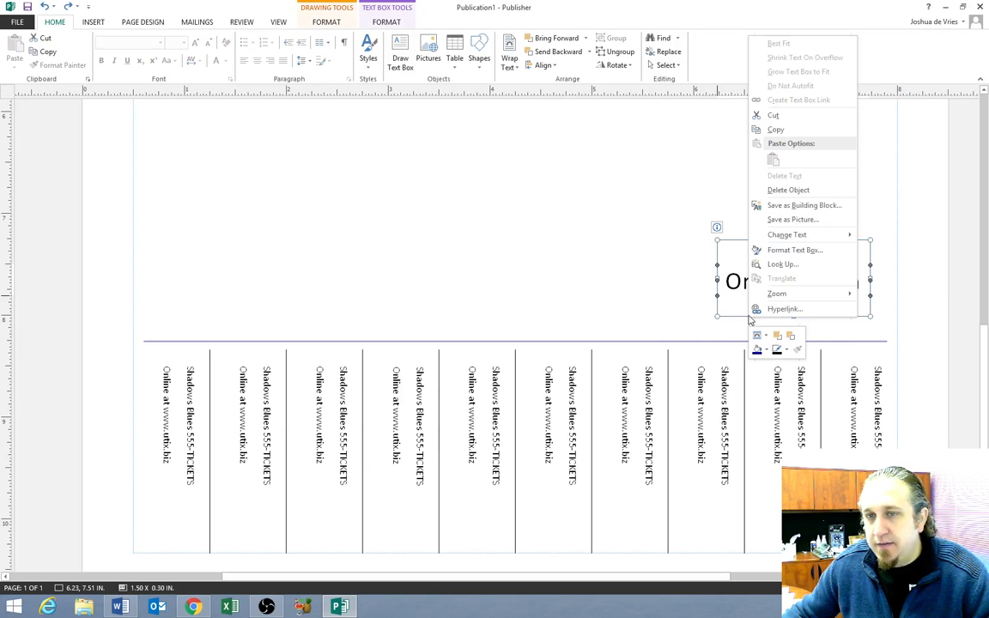
click(786, 191)
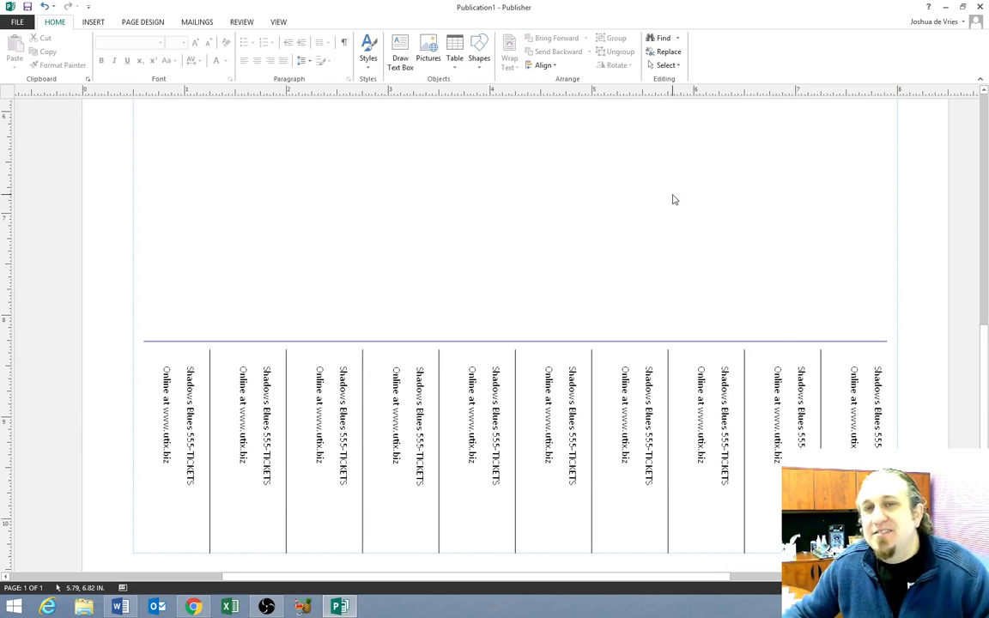
Start saving the publication under a new name and browse to COURSES (K:), INFO PRO 10, COM 2025 - Electronic Layout and Publishing 1
click(18, 22)
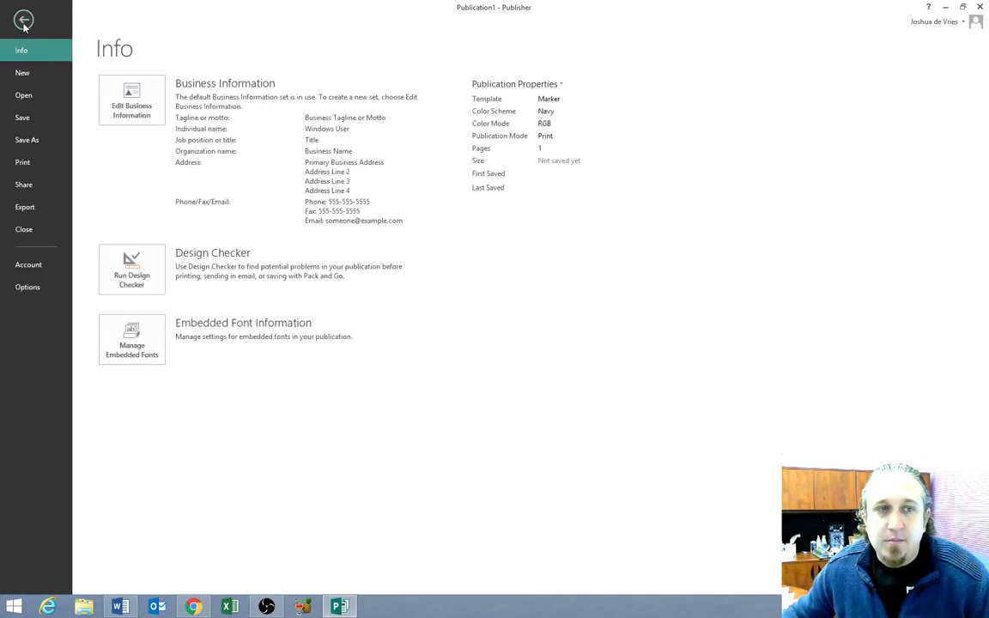
click(28, 140)
click(323, 268)
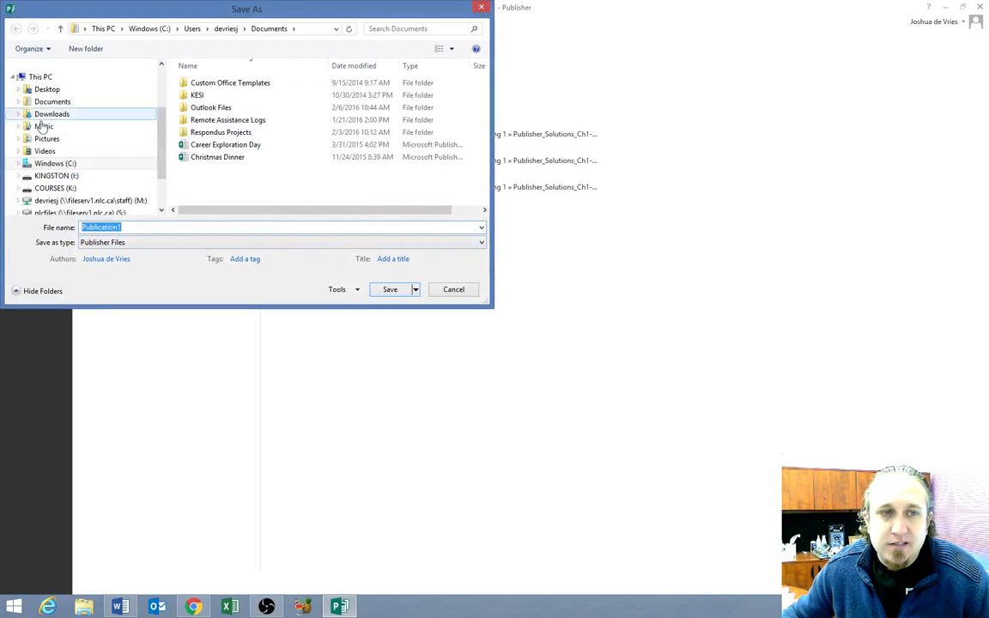
click(55, 187)
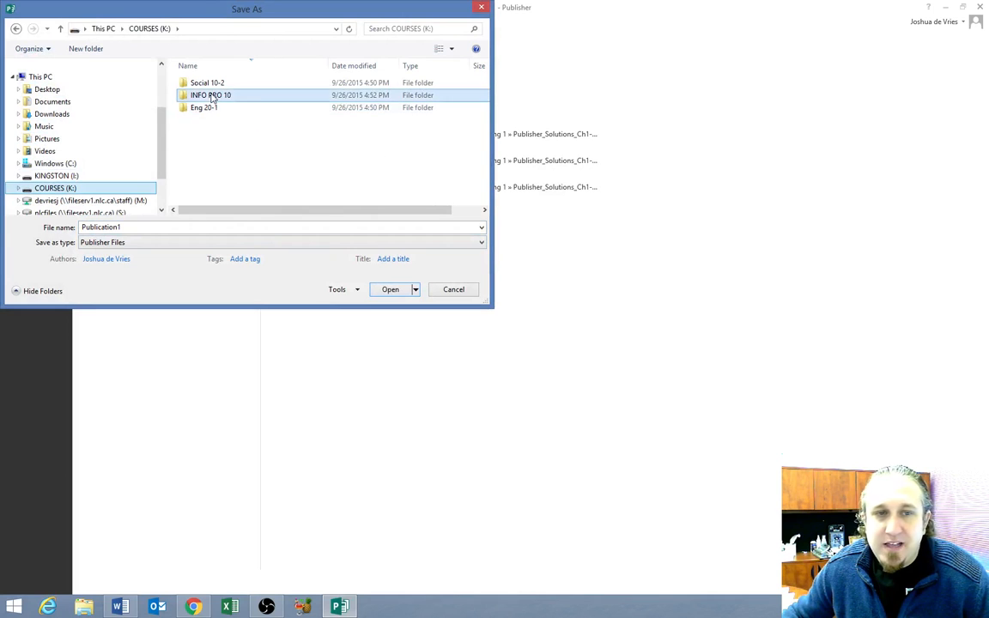
double_click(210, 95)
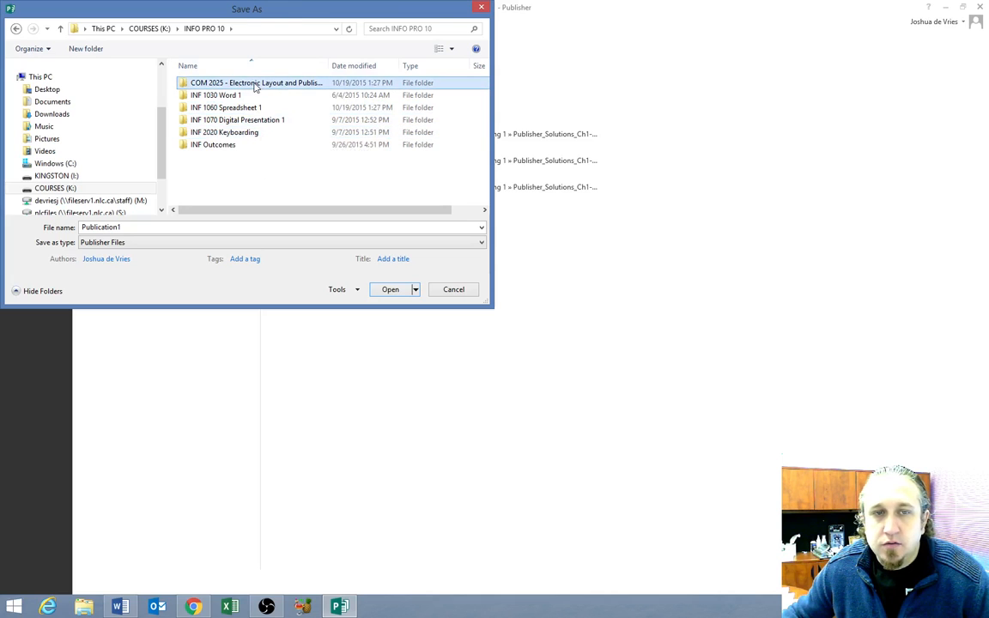
double_click(254, 84)
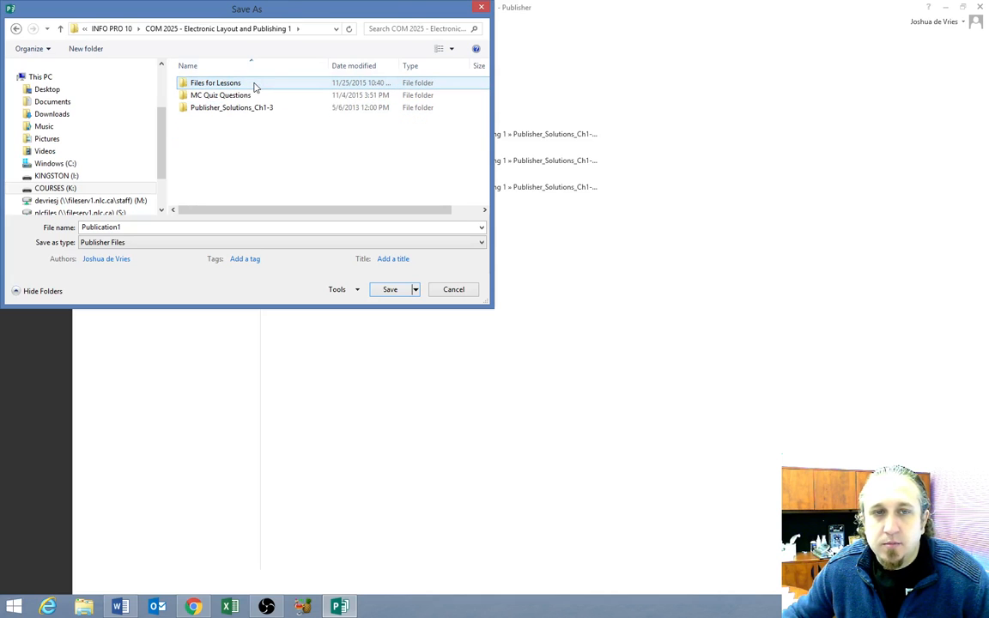
Create a new folder named "Demonstration File" inside the COM 2025 course folder
right_click(220, 141)
mouse_move(267, 247)
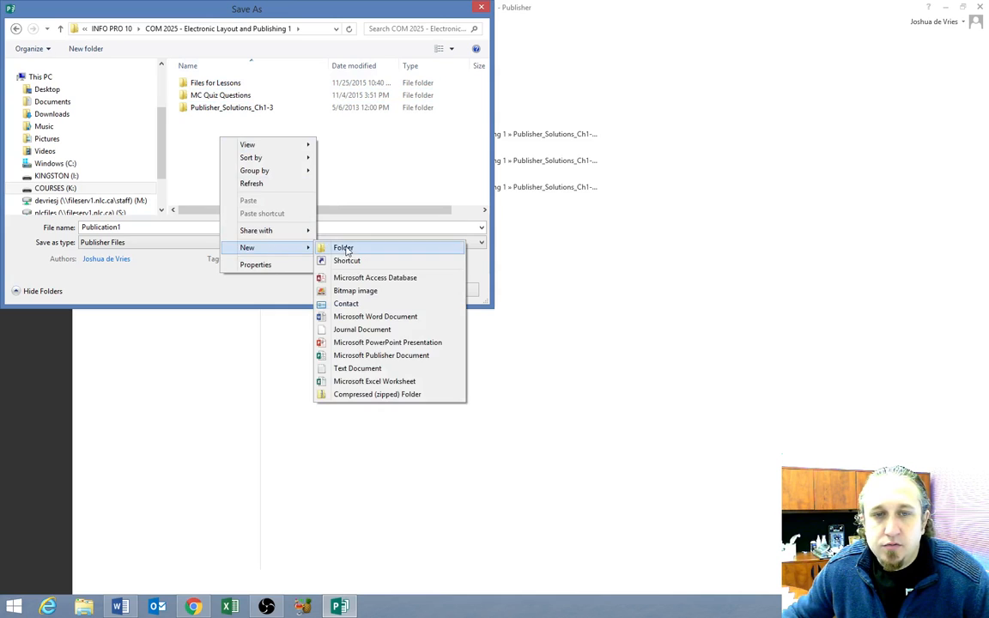
click(343, 248)
text(DD)
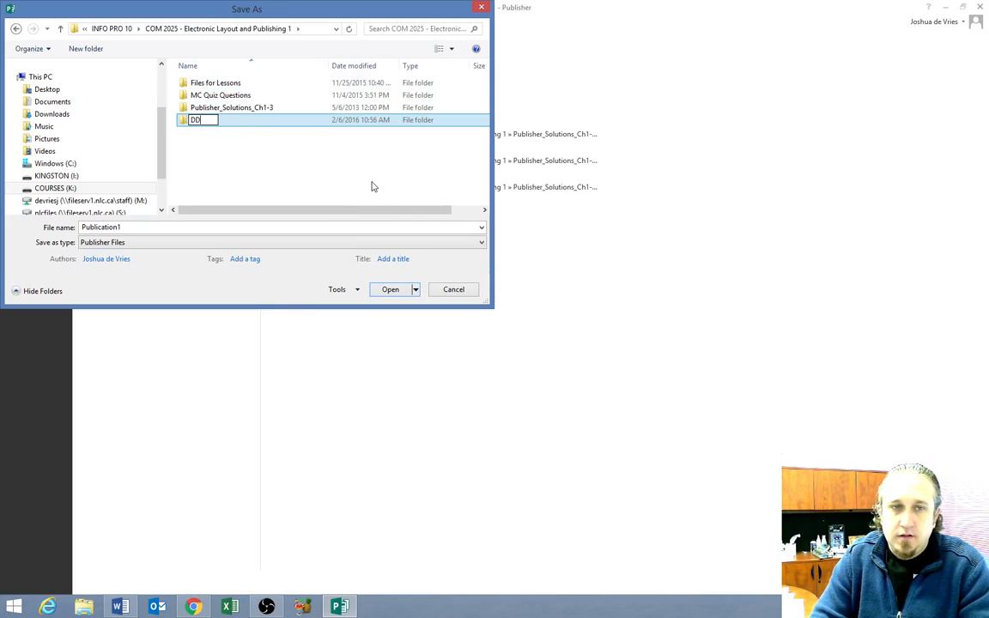
key(BackSpace)
text(emonstratio)
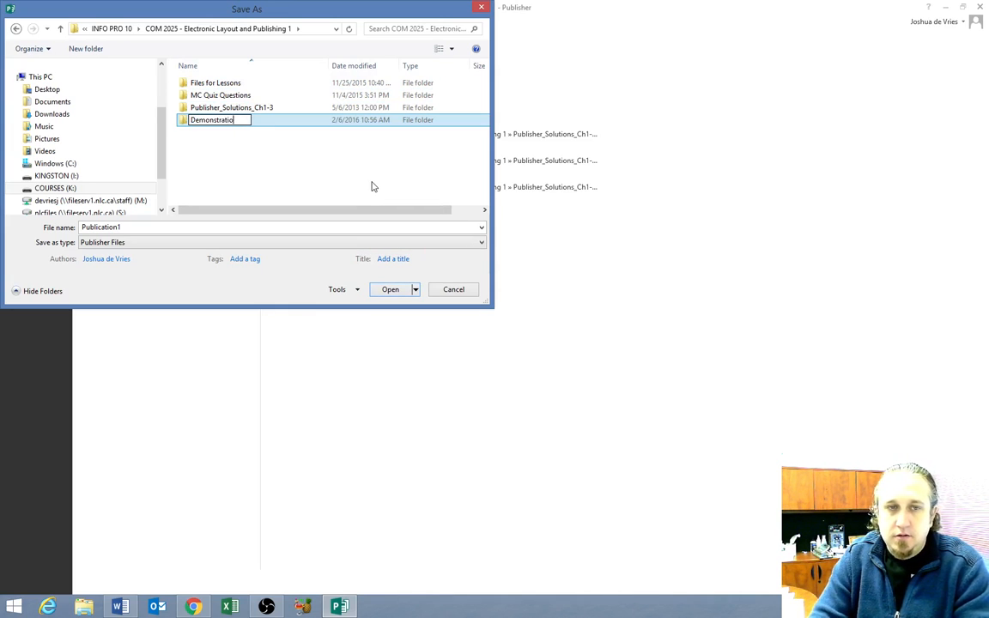
text(n File)
key(Return)
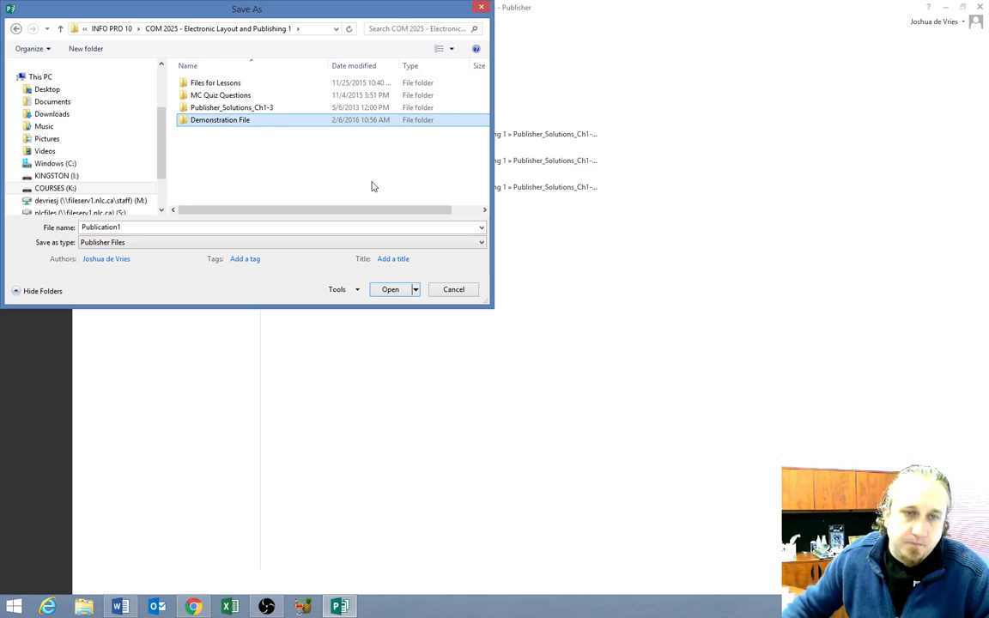
Save the publication in the Demonstration File folder as "Creating a Flyer - Shadows Blues"
double_click(243, 120)
double_click(133, 229)
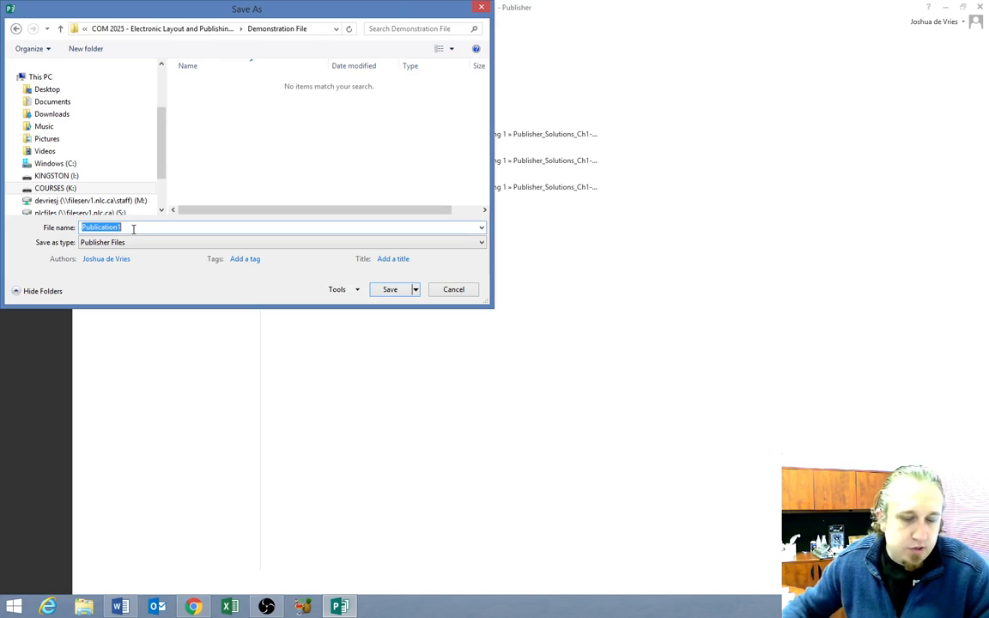
text(Shadows Blues)
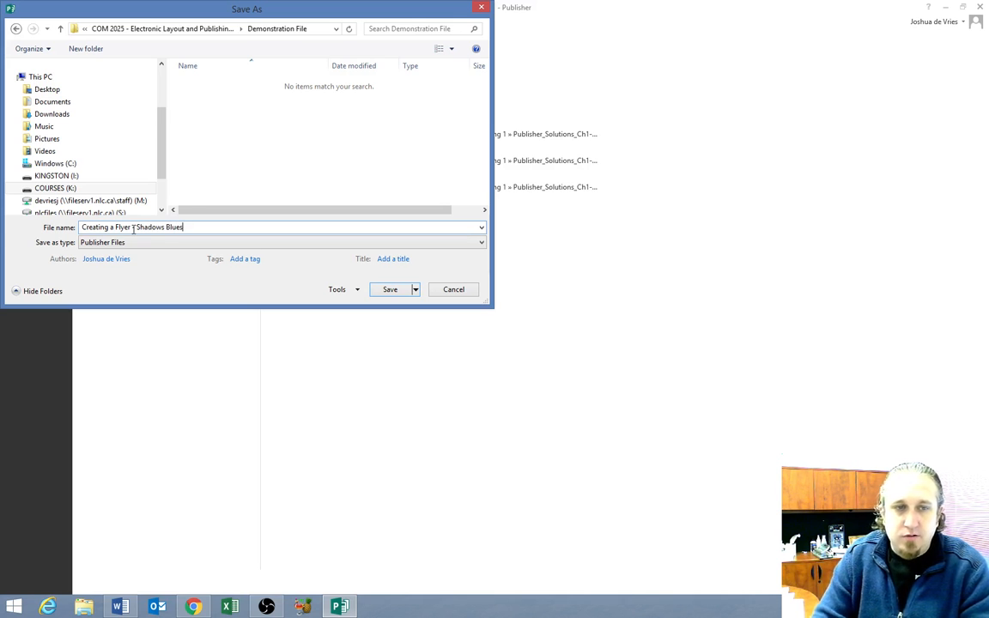
key(Return)
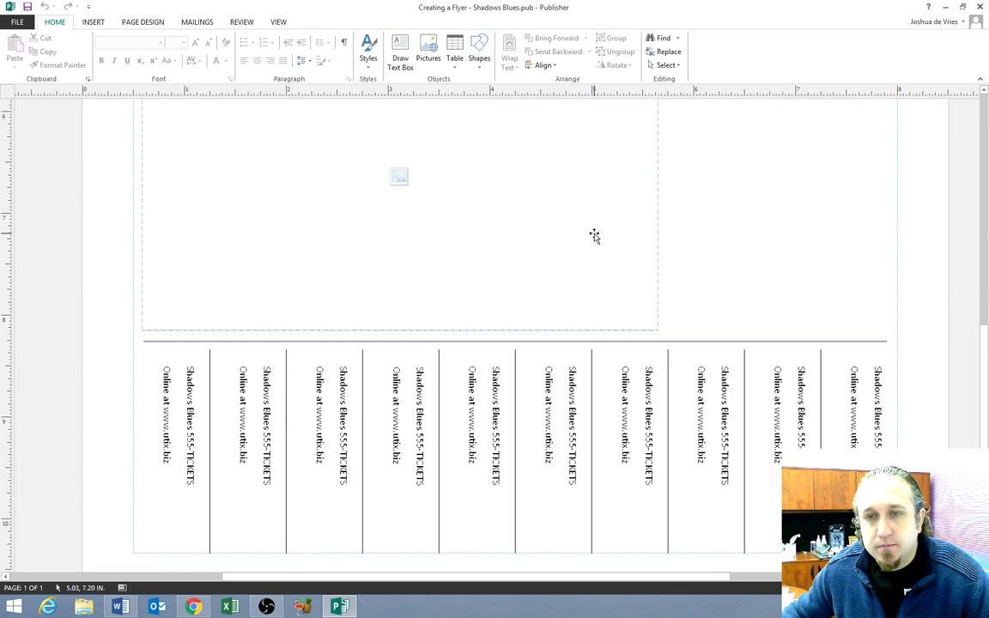
Make the "Shadows Blue" line of the flyer title bold
scroll(594, 235, up, 5)
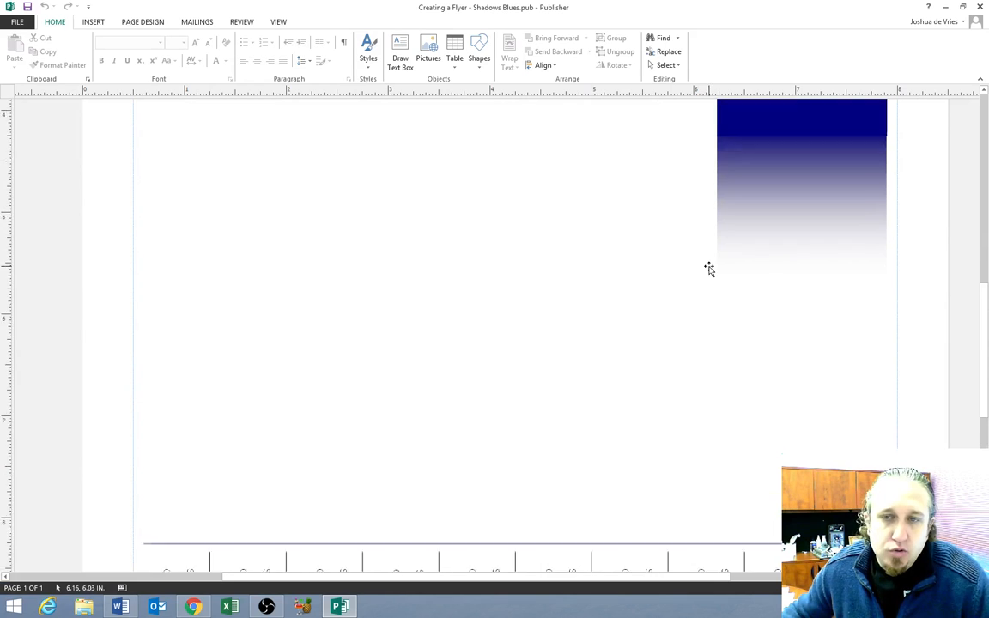
scroll(706, 270, up, 4)
scroll(683, 279, down, 3)
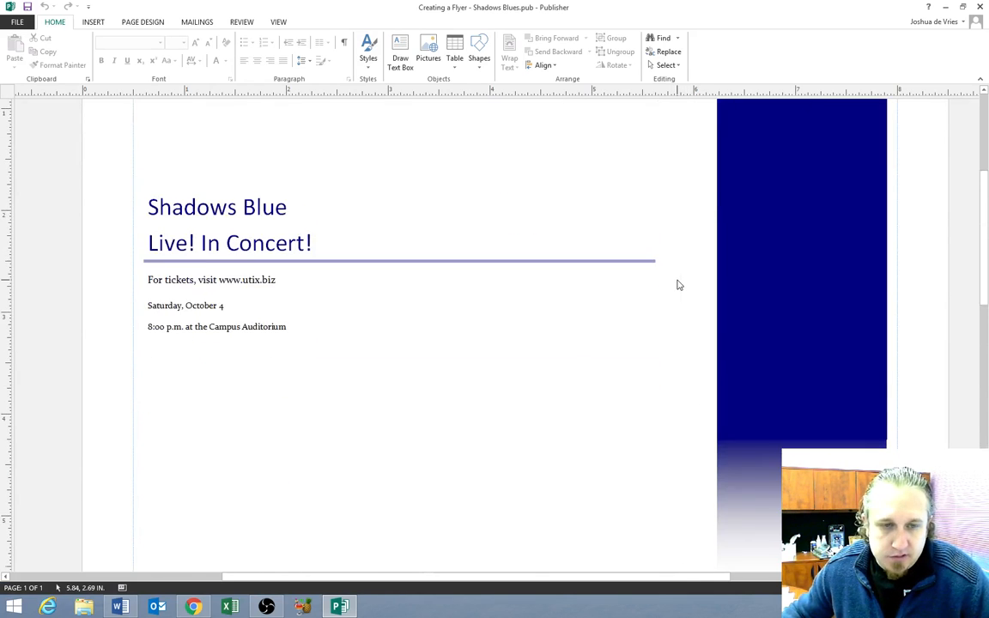
scroll(678, 286, down, 5)
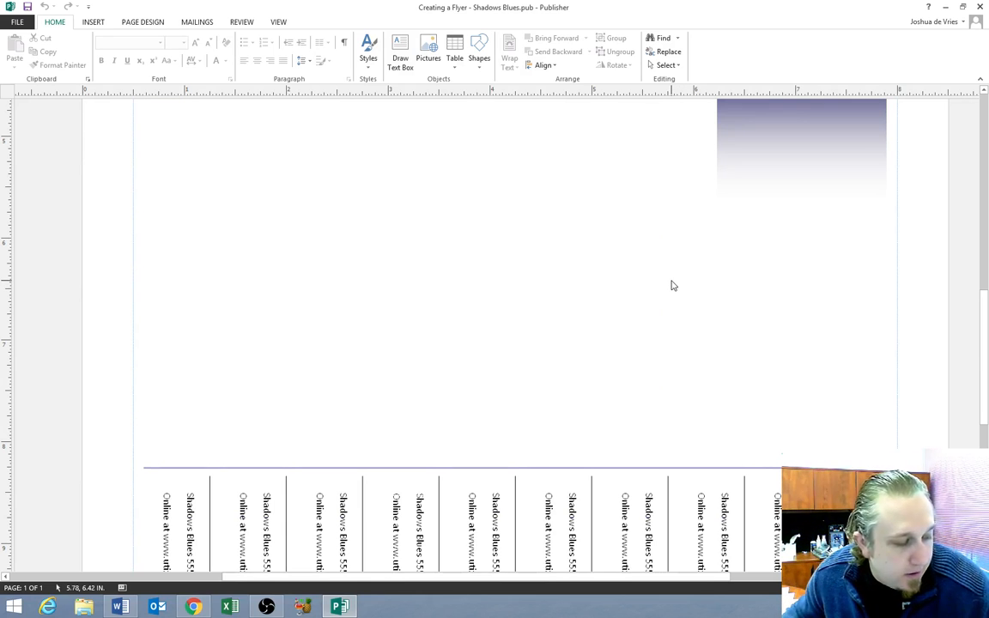
scroll(673, 285, up, 12)
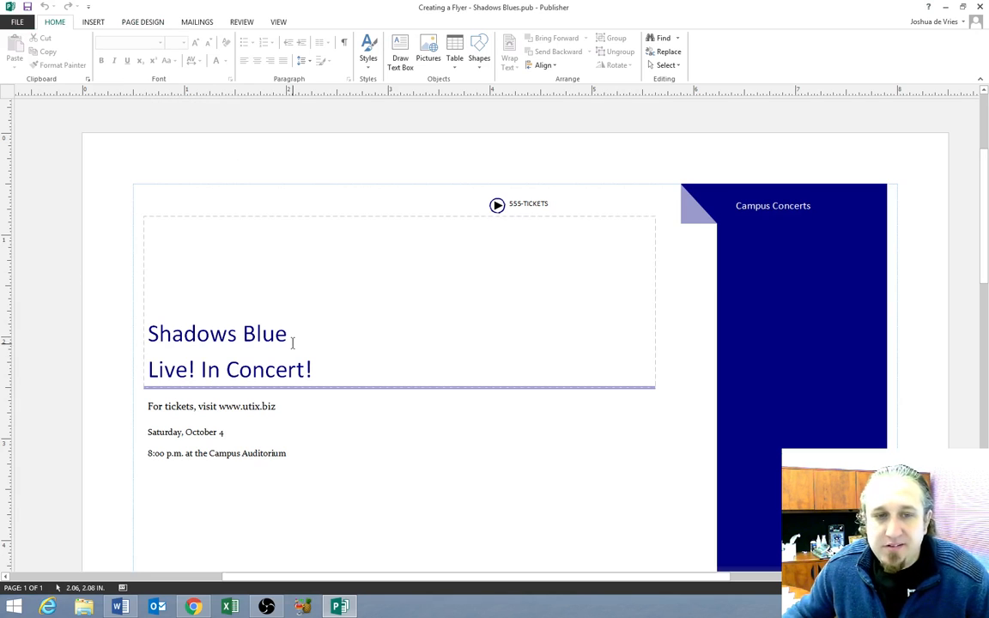
drag(293, 341, 190, 334)
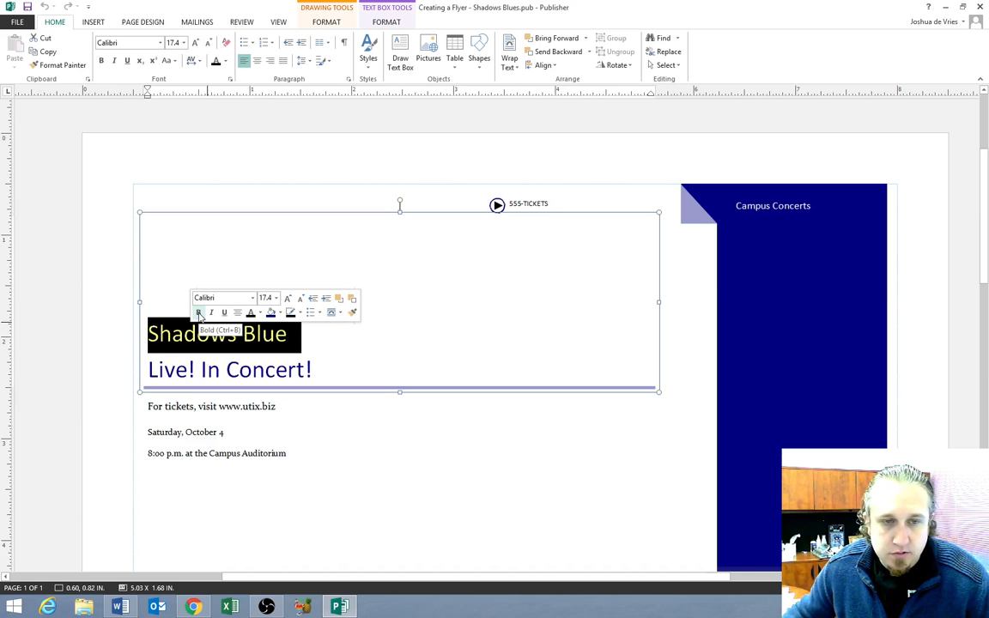
click(198, 313)
click(388, 361)
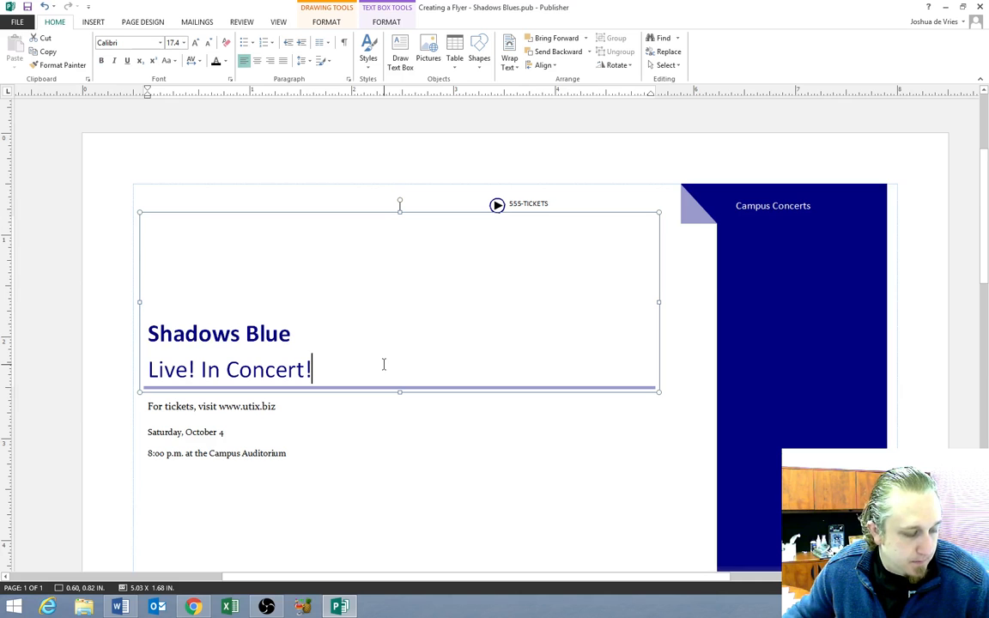
Italicize the "Shadows Blue" line of the flyer title
triple_click(276, 337)
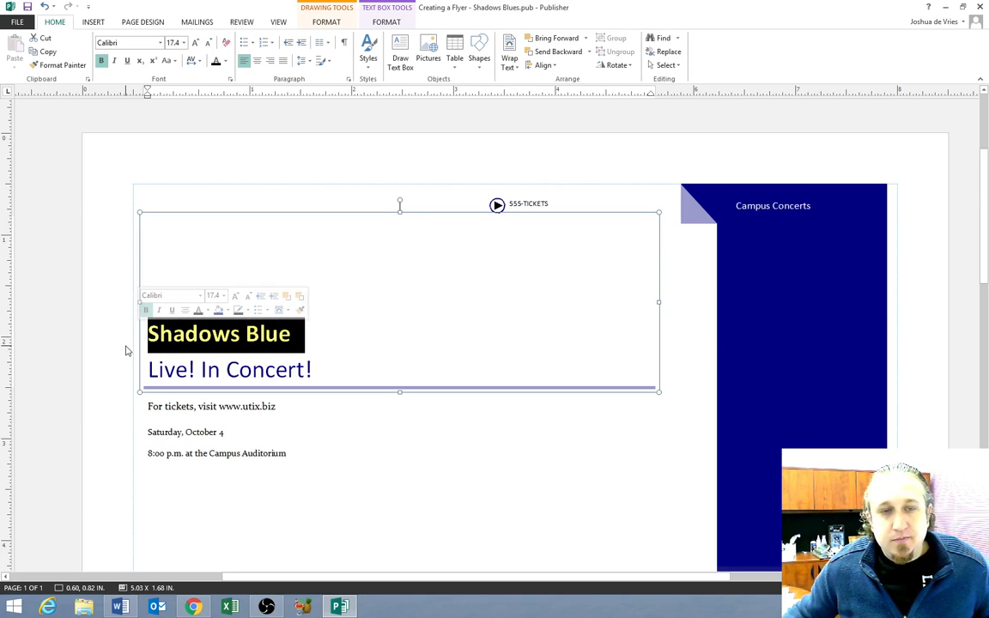
right_click(199, 341)
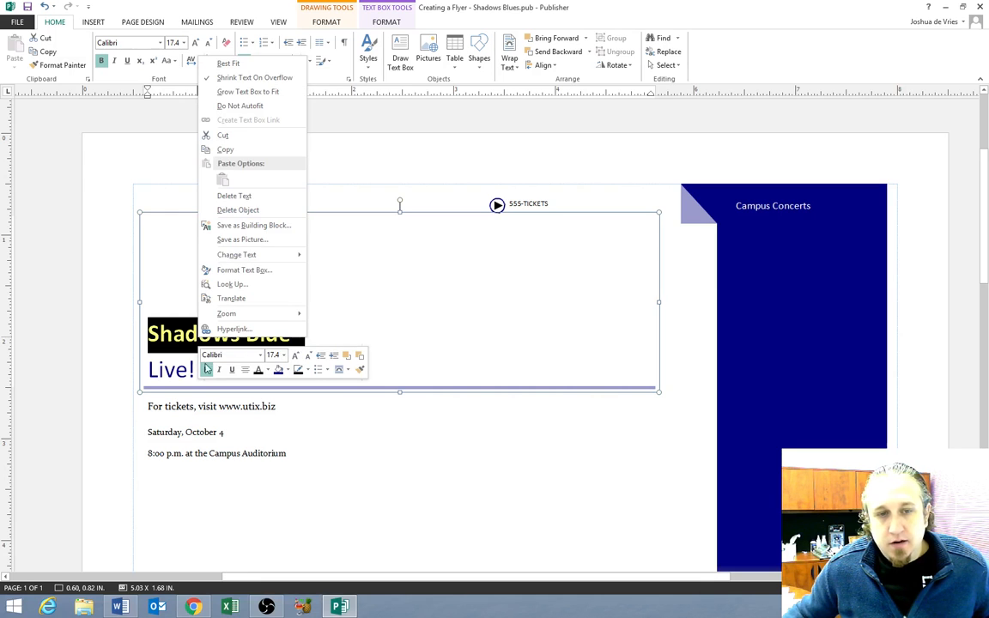
click(218, 369)
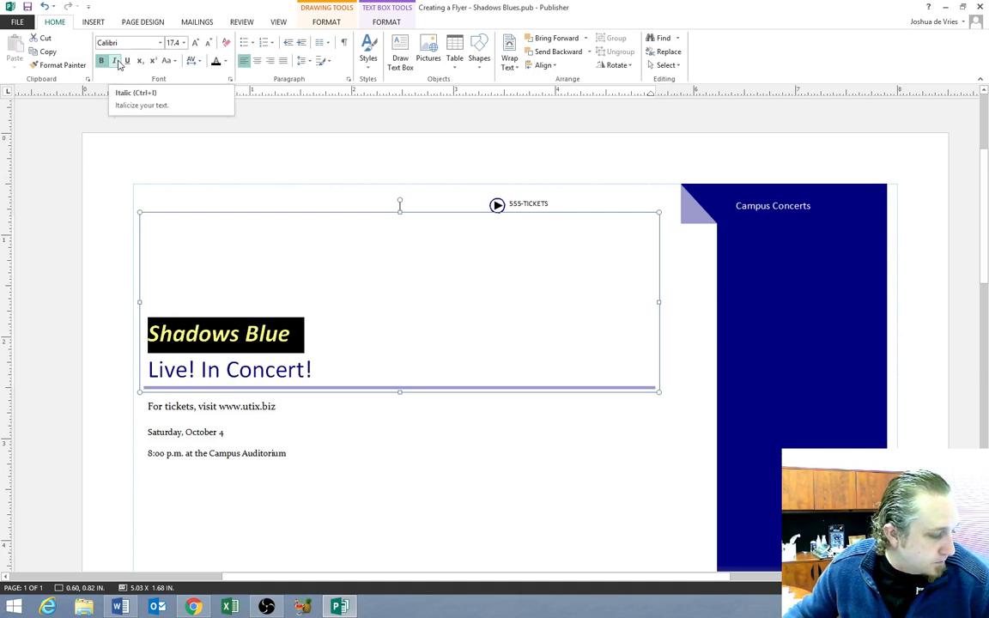
click(342, 335)
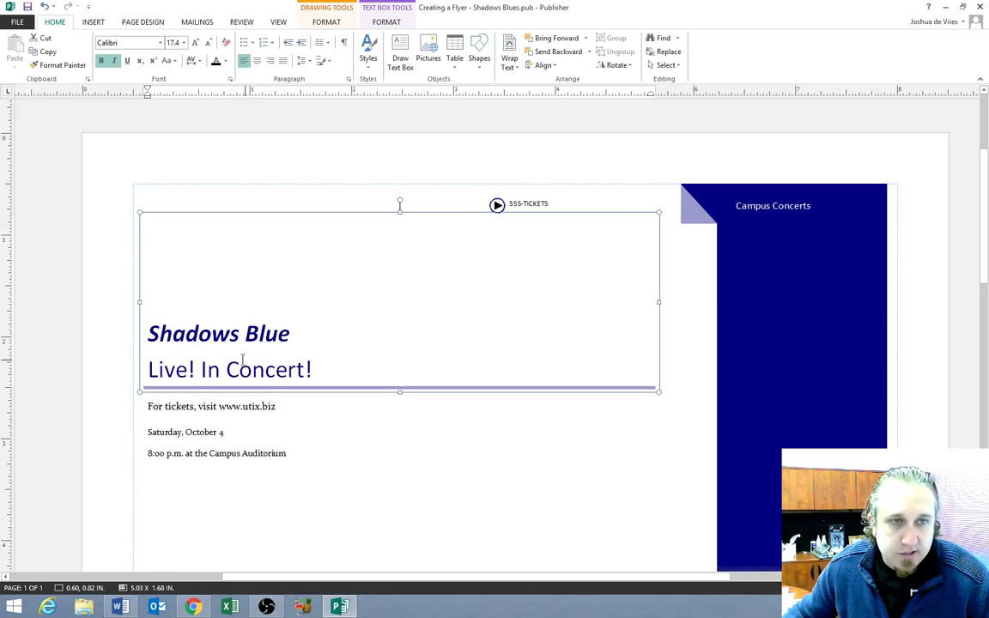
Apply the Best Fit text fitting option to the title text box and deselect everything on the page
click(387, 23)
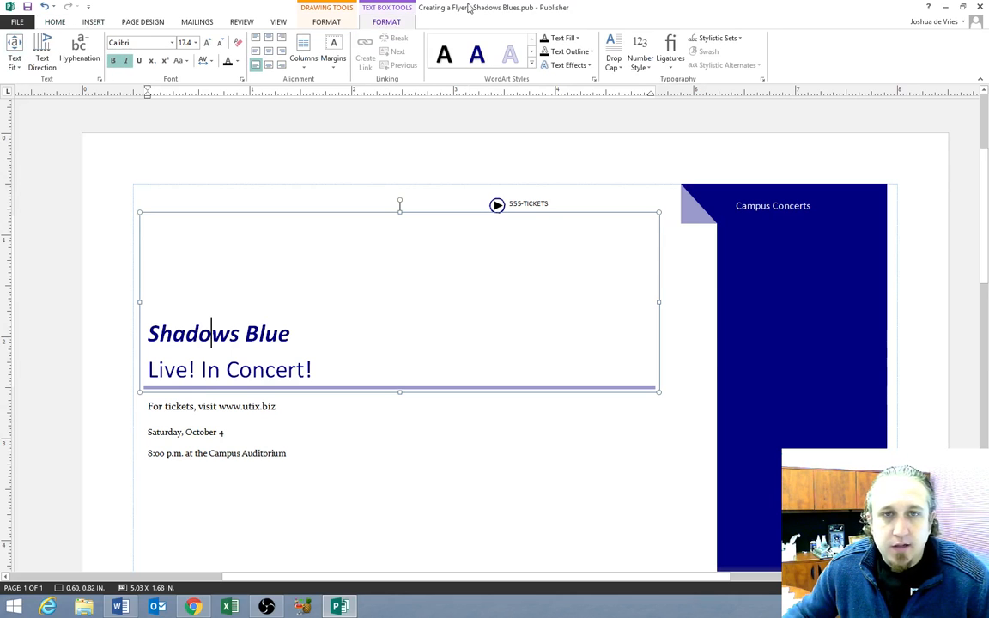
click(16, 61)
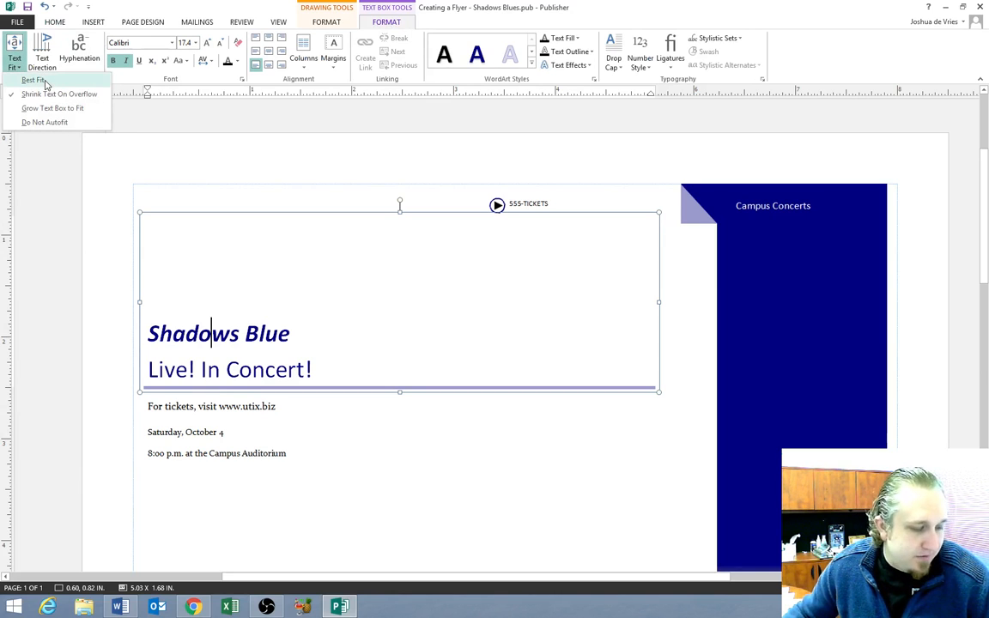
click(34, 80)
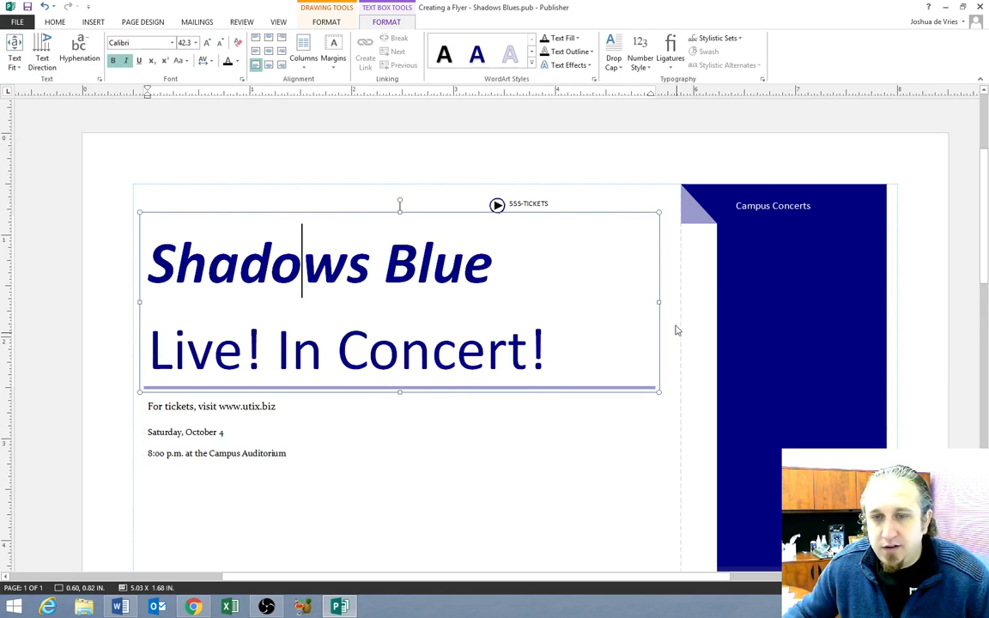
click(686, 491)
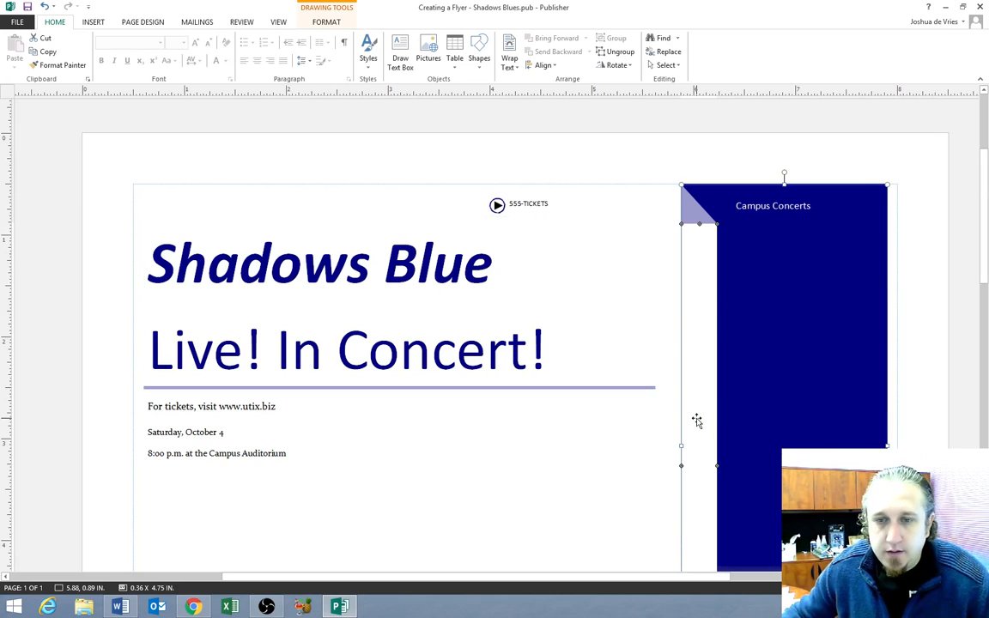
click(936, 388)
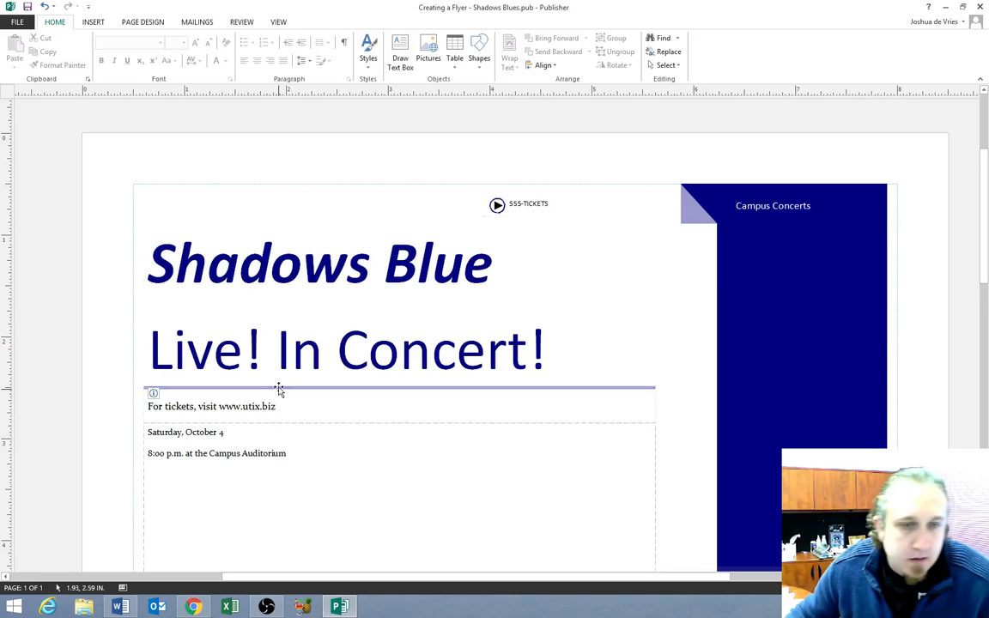
click(228, 408)
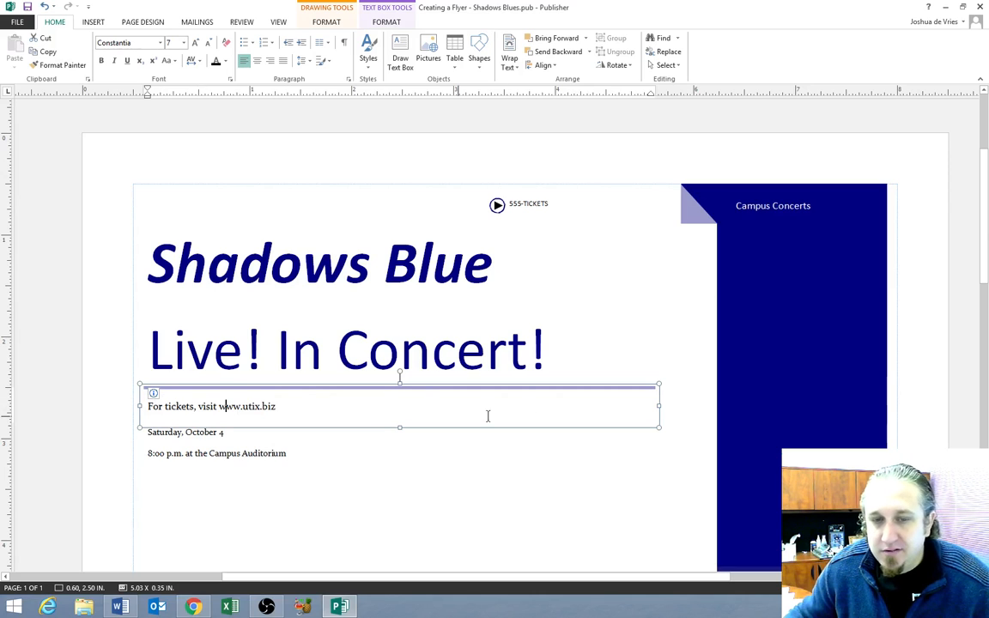
click(388, 23)
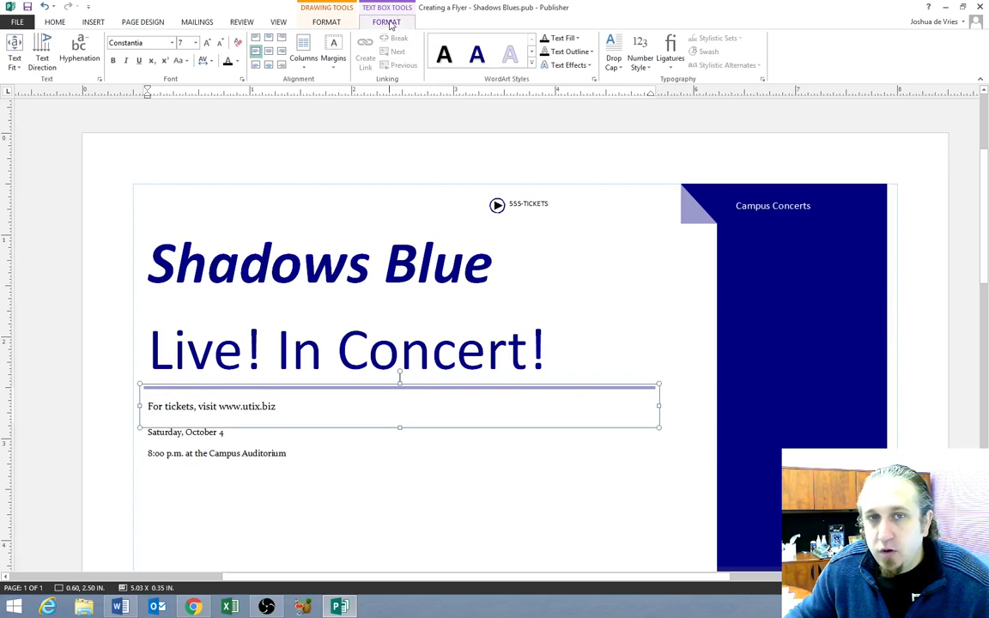
click(16, 64)
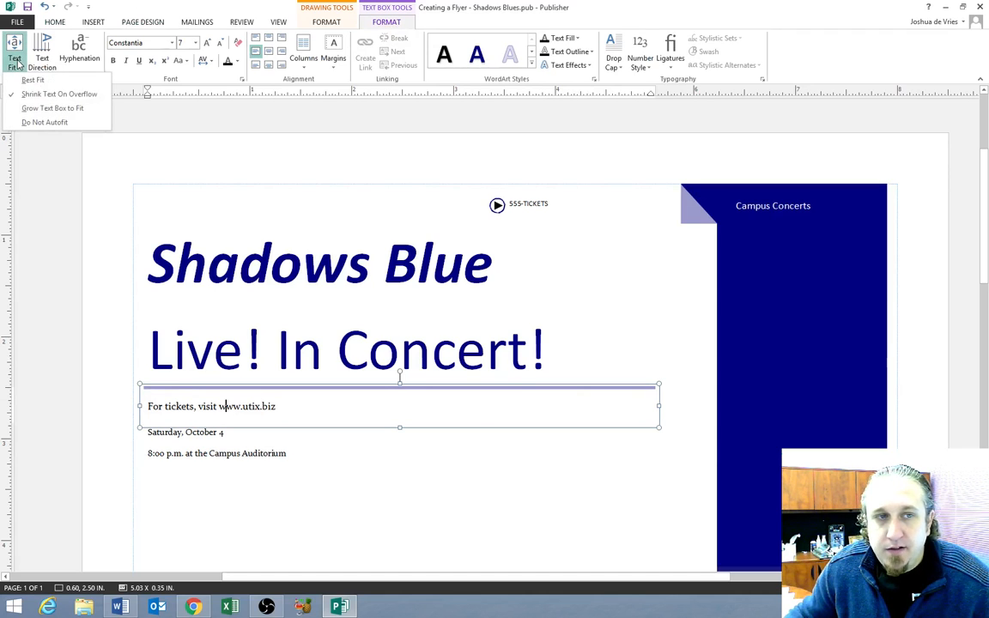
click(31, 80)
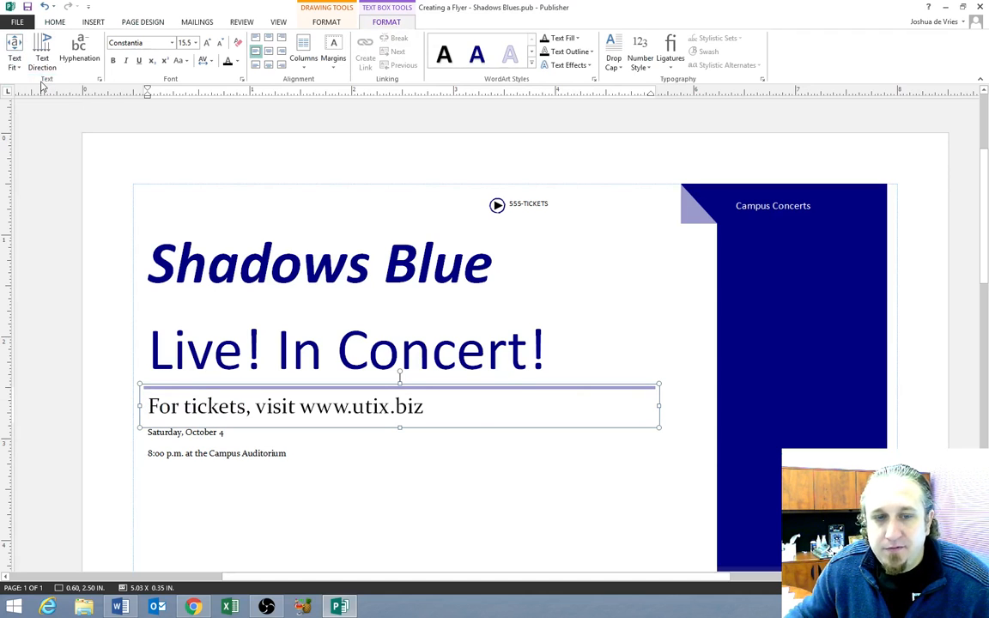
click(697, 415)
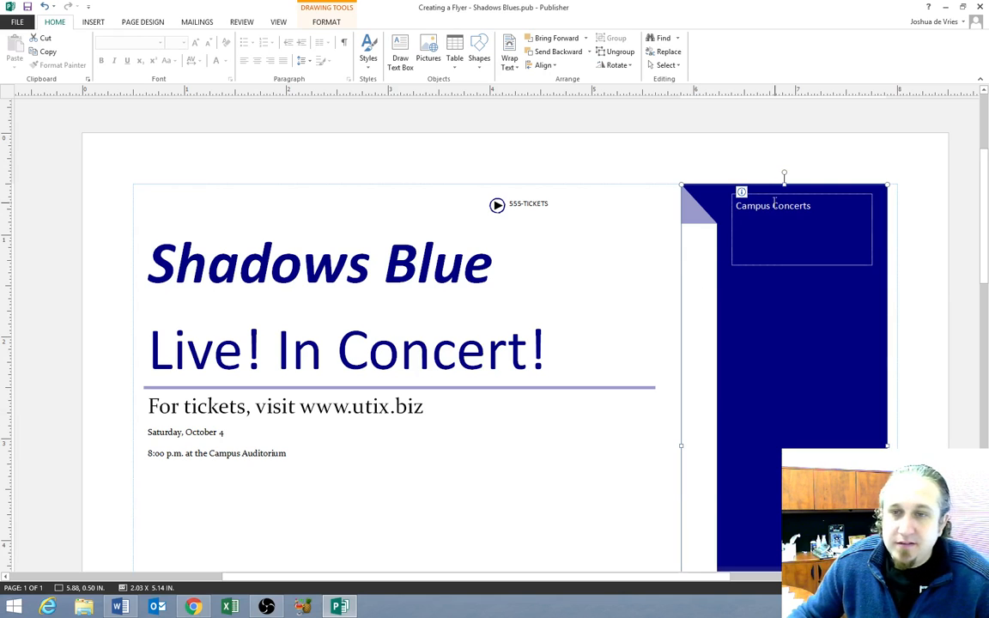
Apply the Best Fit text fitting option to the Campus Concerts text box and deselect it
click(772, 207)
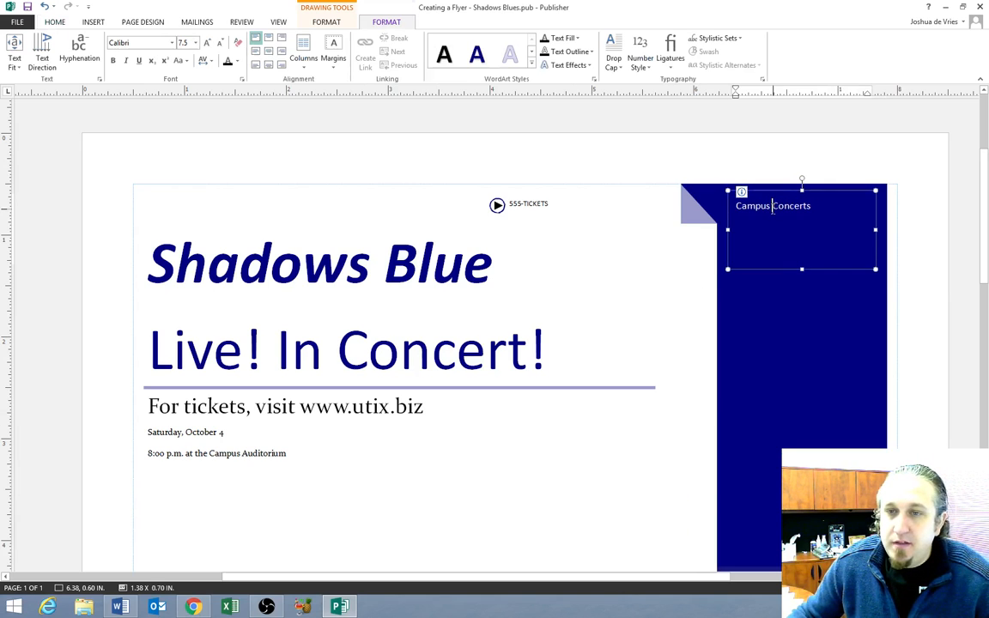
click(14, 58)
click(32, 79)
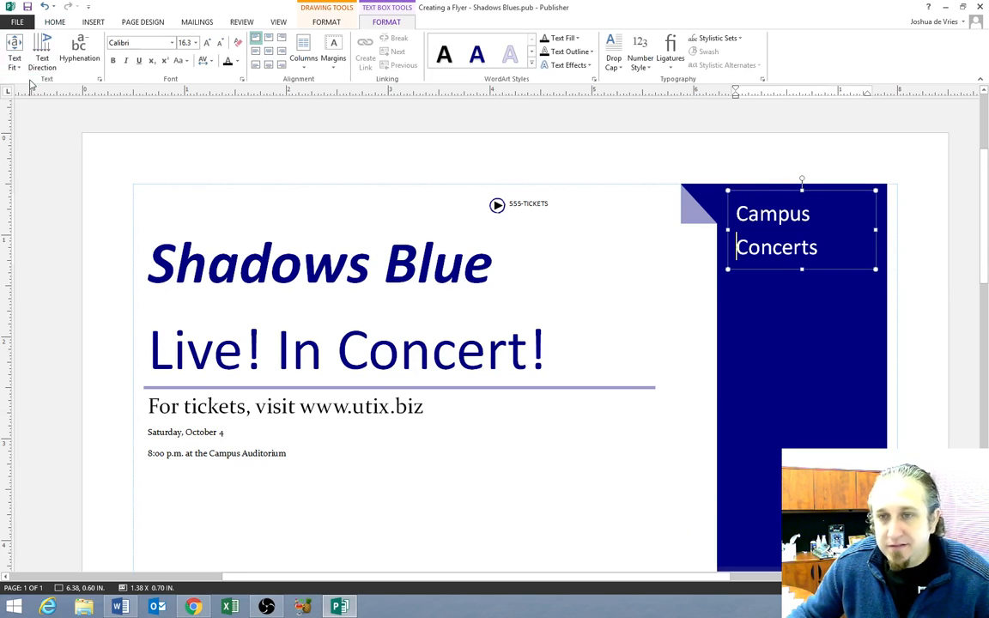
click(913, 361)
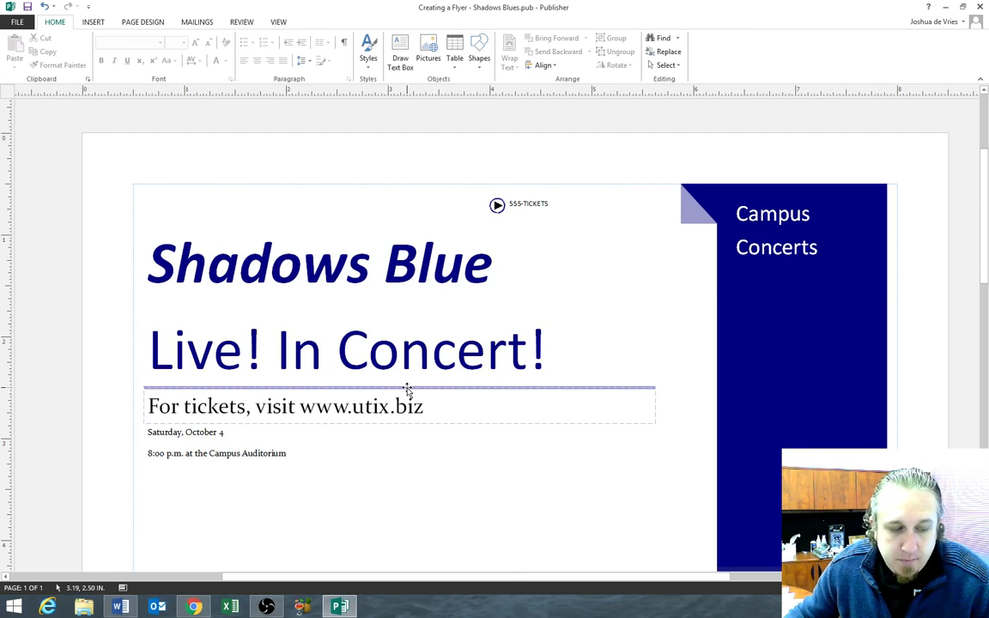
Increase the font size of both the date line and the 8:00 p.m. Campus Auditorium line to 22
drag(294, 455, 147, 430)
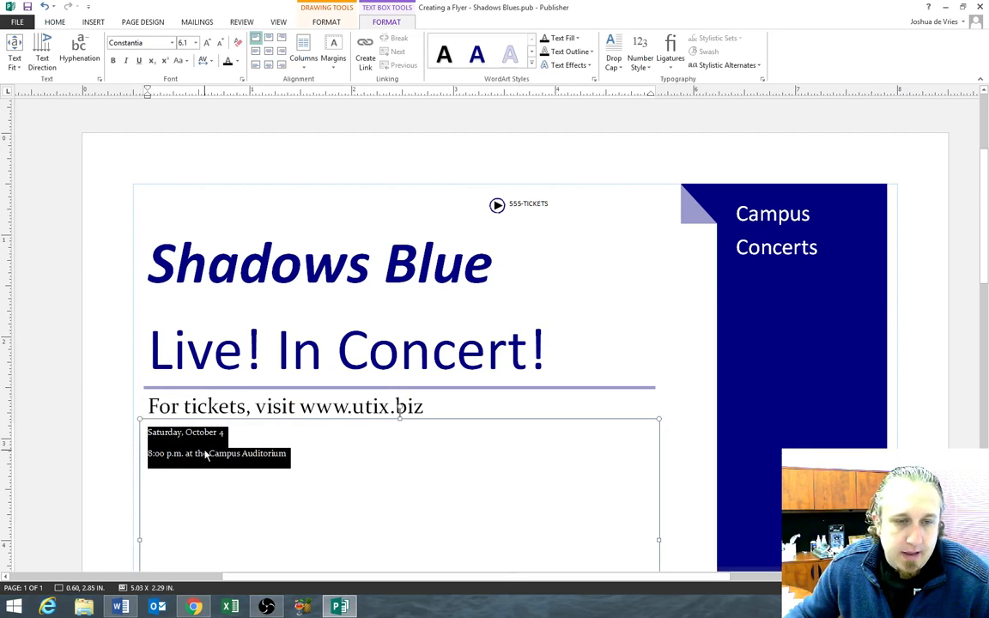
click(336, 464)
drag(336, 464, 148, 434)
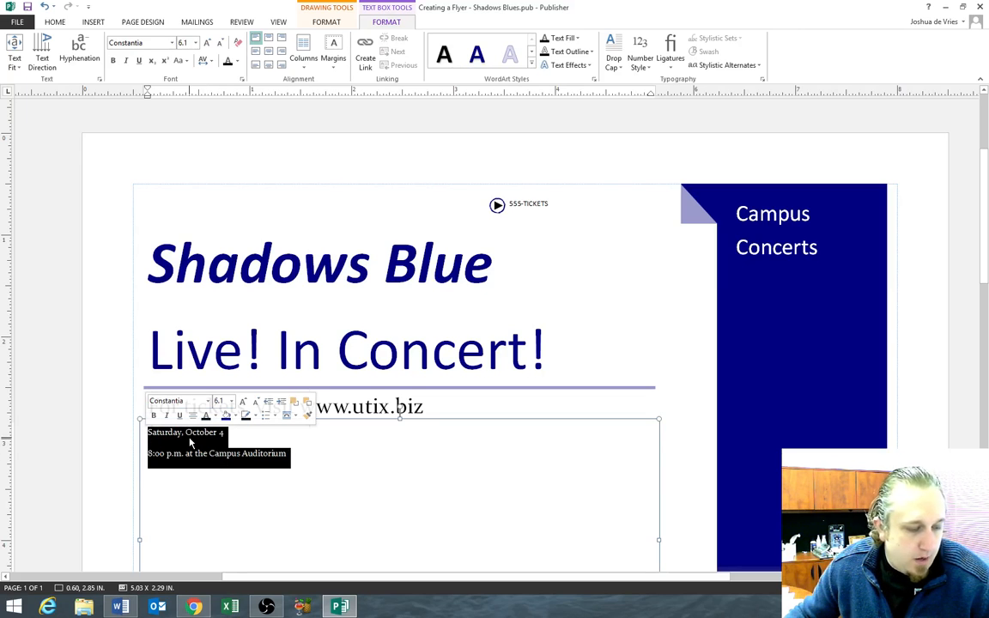
click(245, 403)
click(244, 402)
click(244, 403)
click(245, 403)
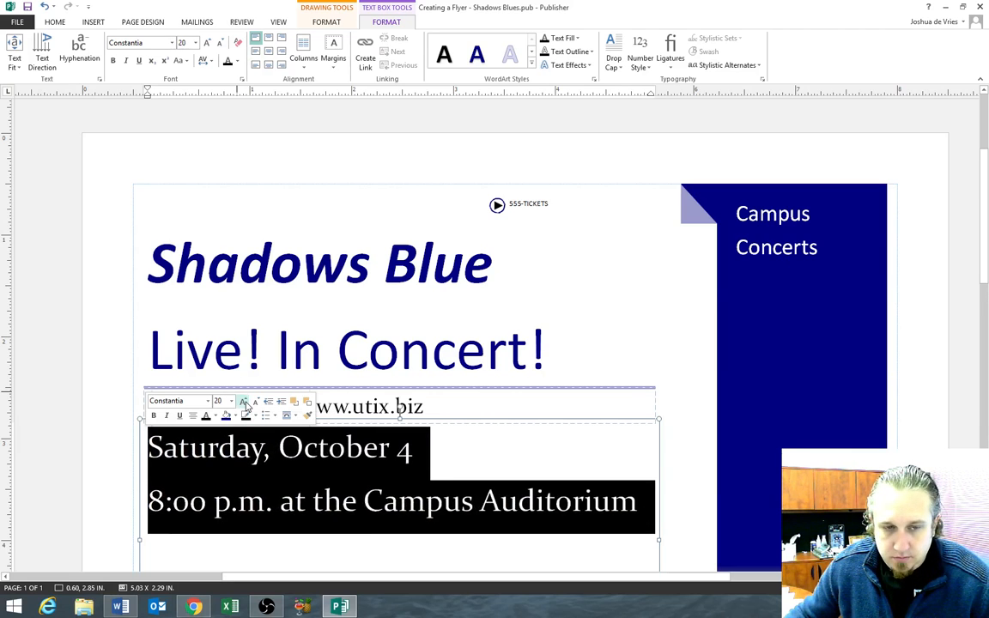
click(244, 403)
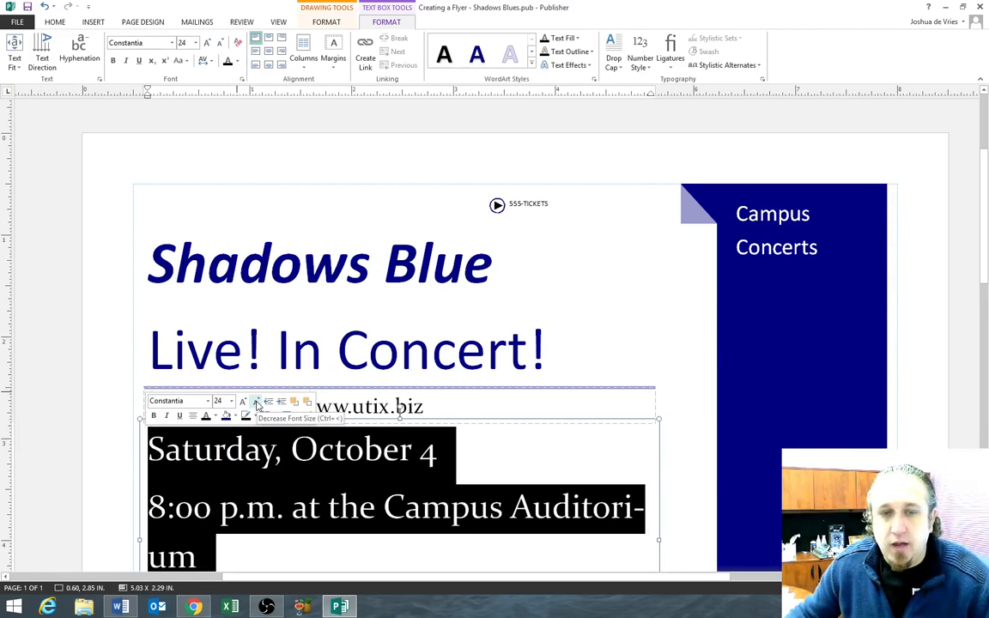
click(245, 403)
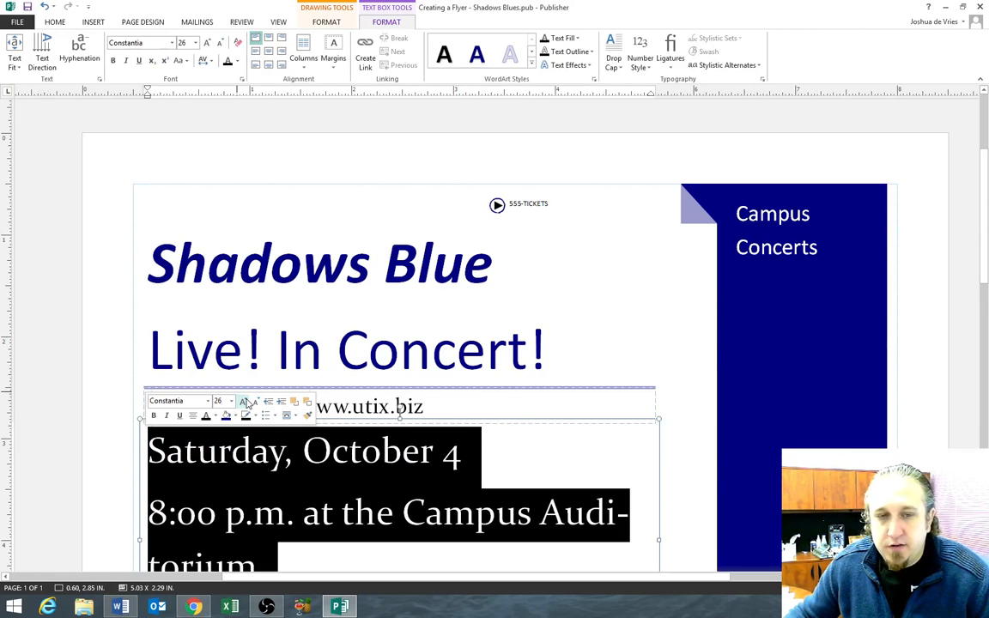
click(255, 402)
click(255, 403)
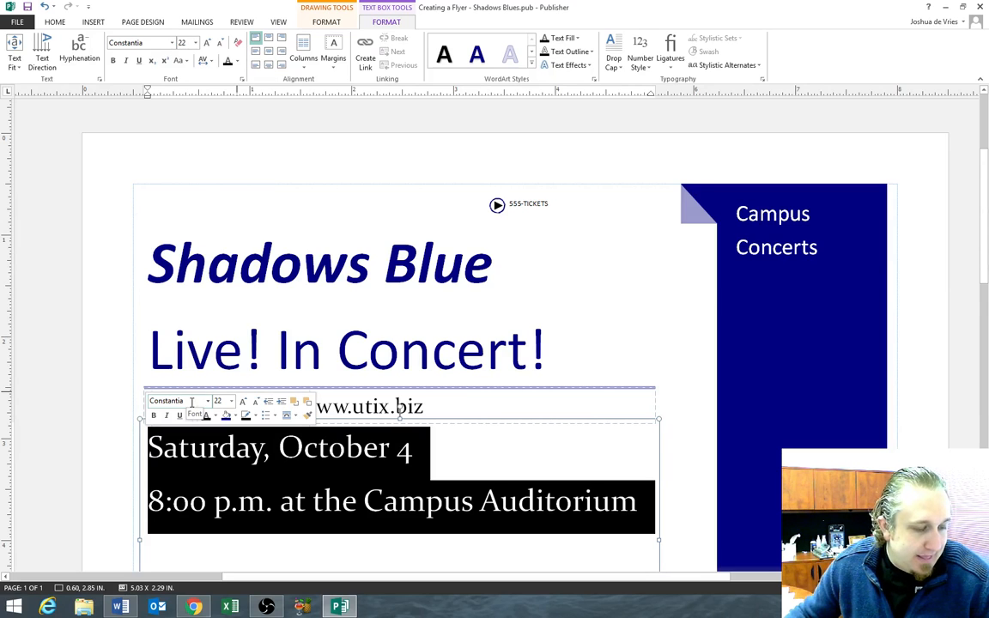
click(691, 513)
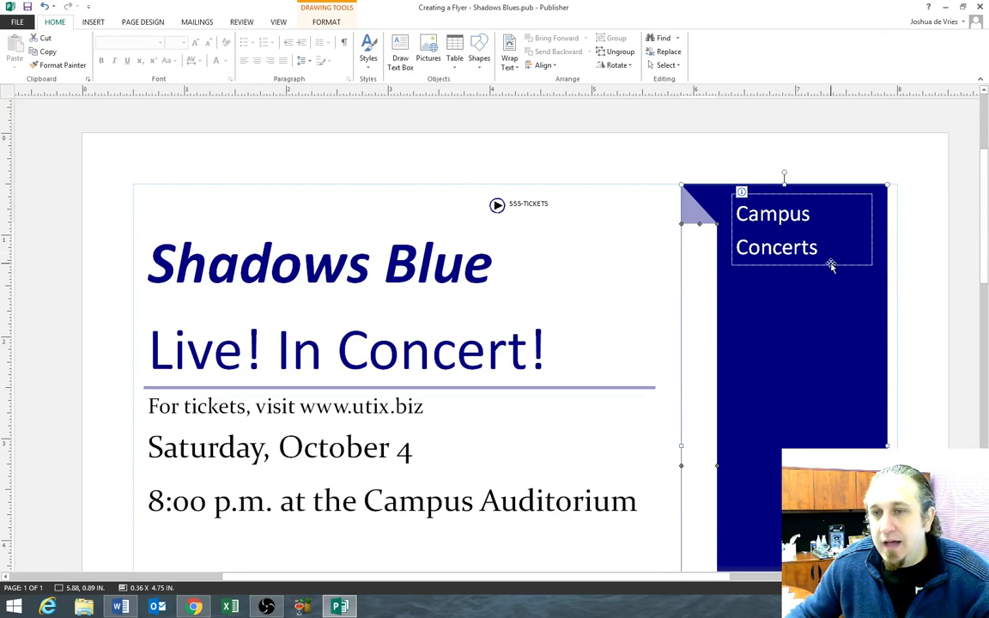
Underline the Campus Concerts text in the blue banner
drag(826, 254, 737, 217)
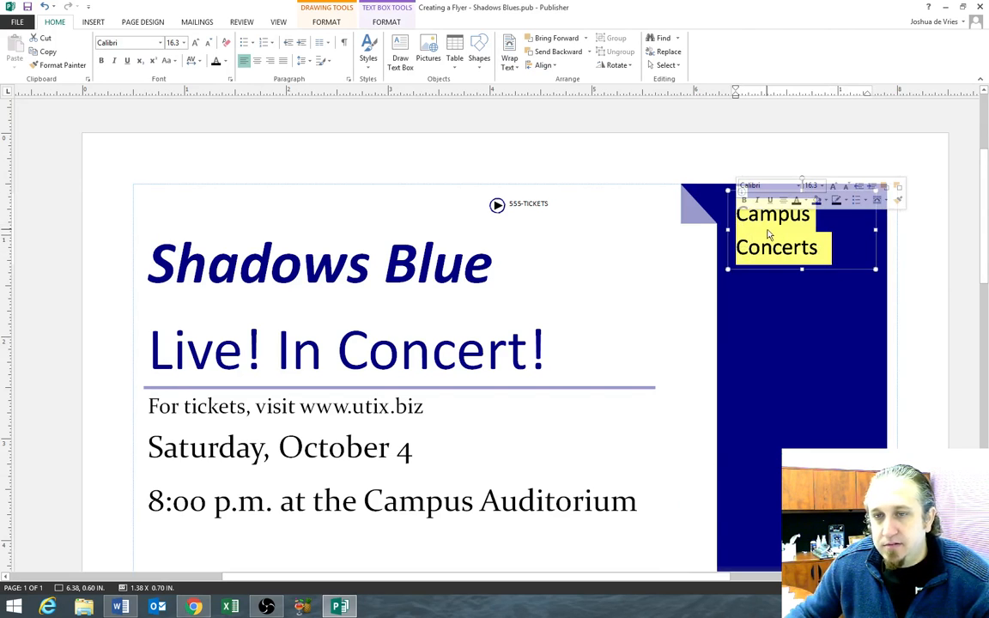
click(385, 22)
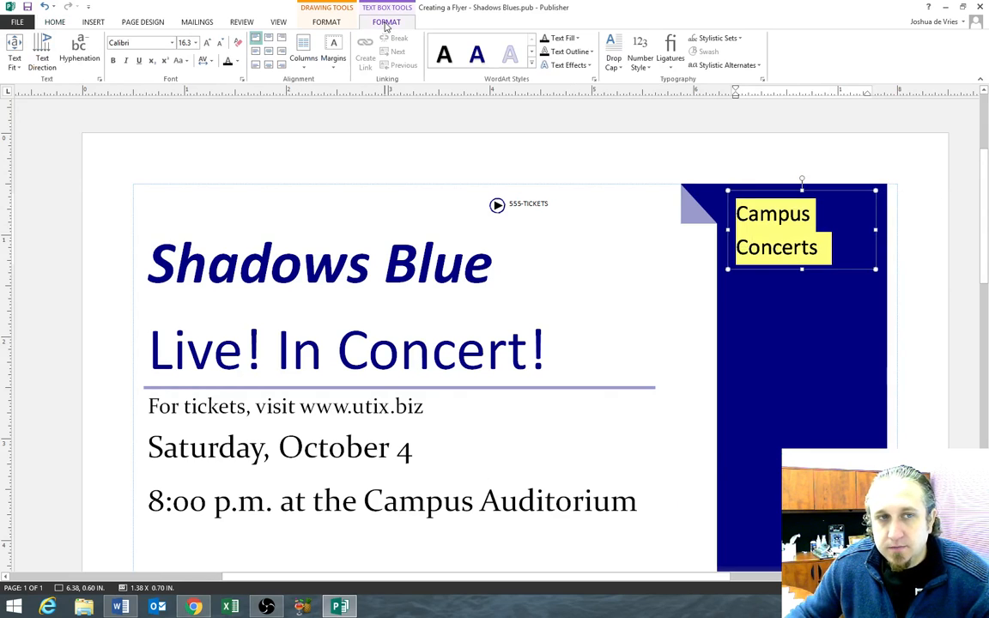
click(139, 62)
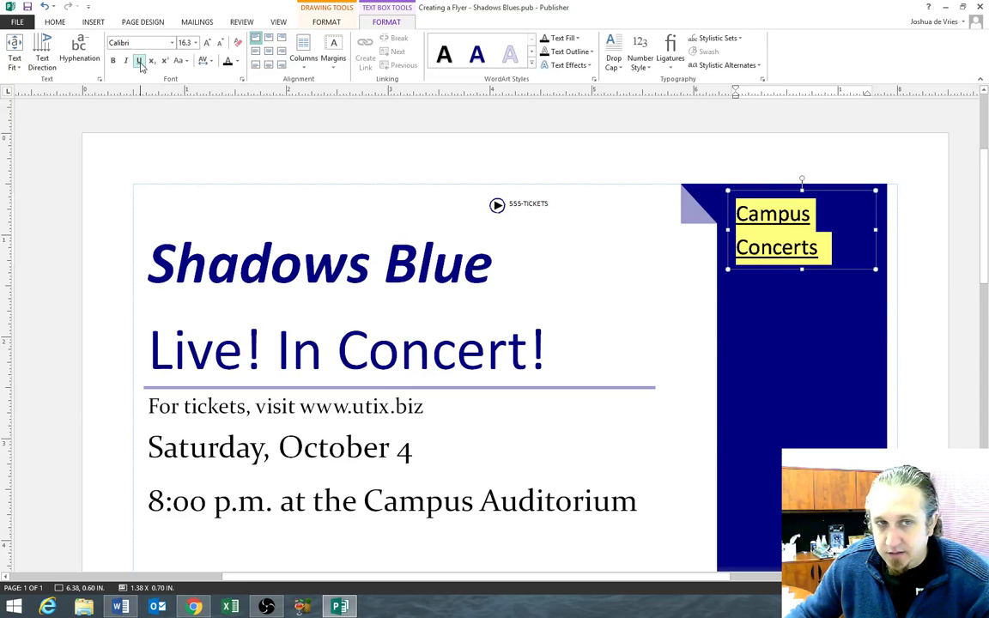
Change the Campus Concerts text direction to vertical and lengthen its text box to about 1.38 inches tall
click(44, 57)
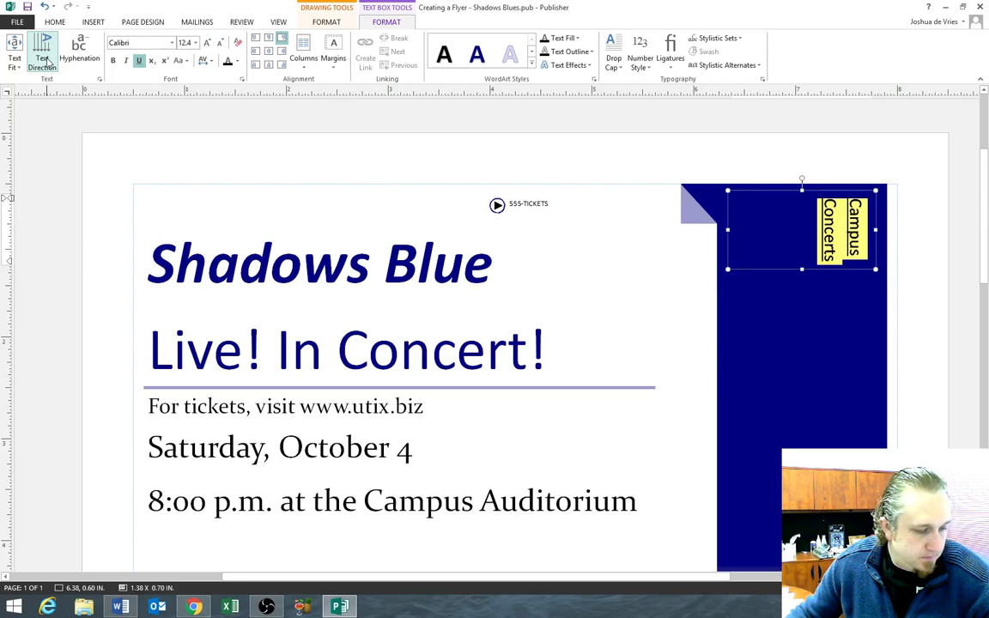
click(802, 268)
drag(802, 268, 806, 339)
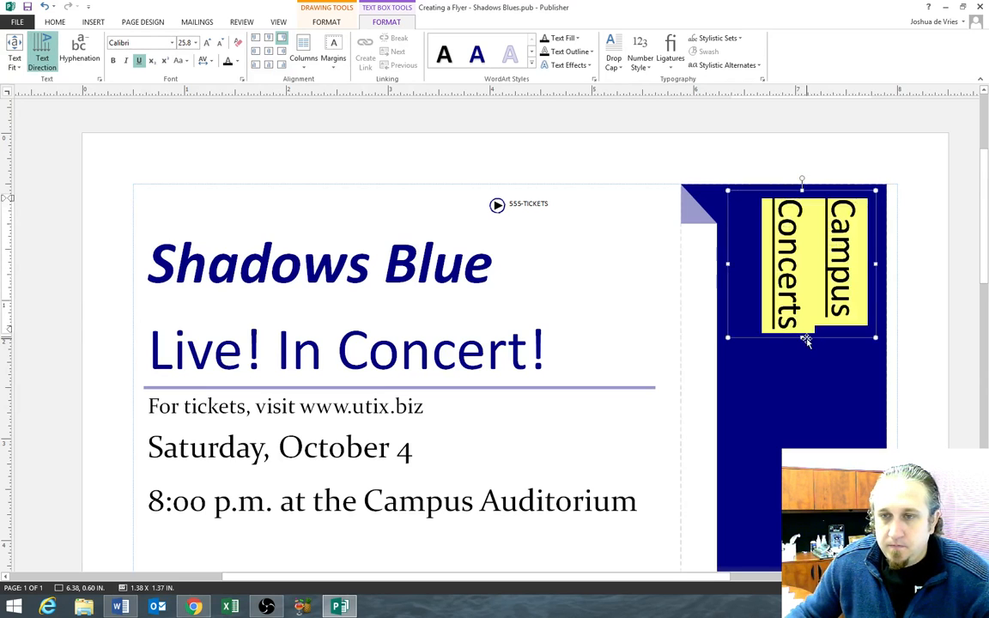
click(809, 386)
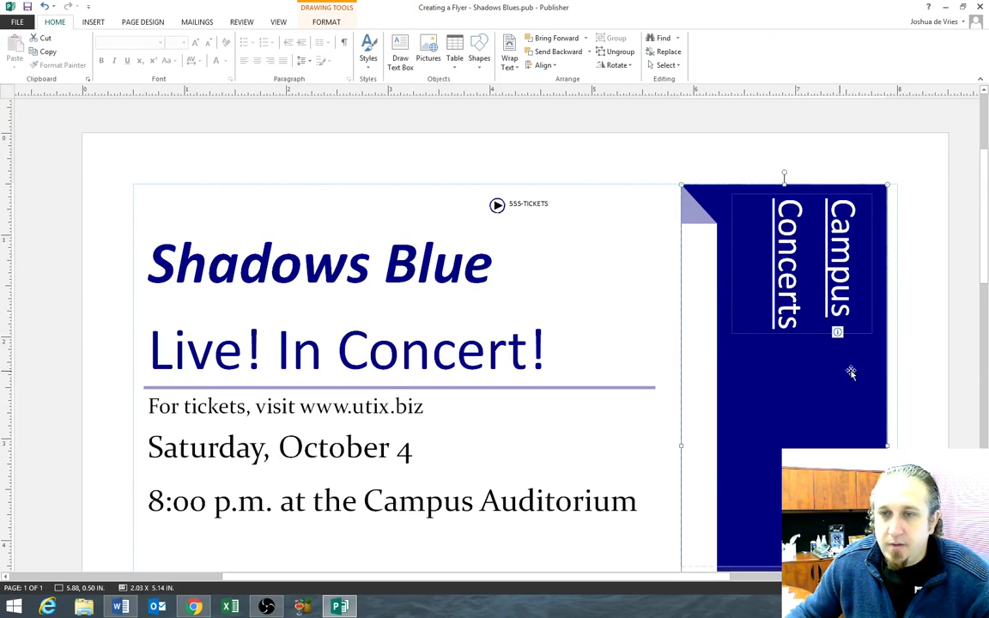
click(917, 326)
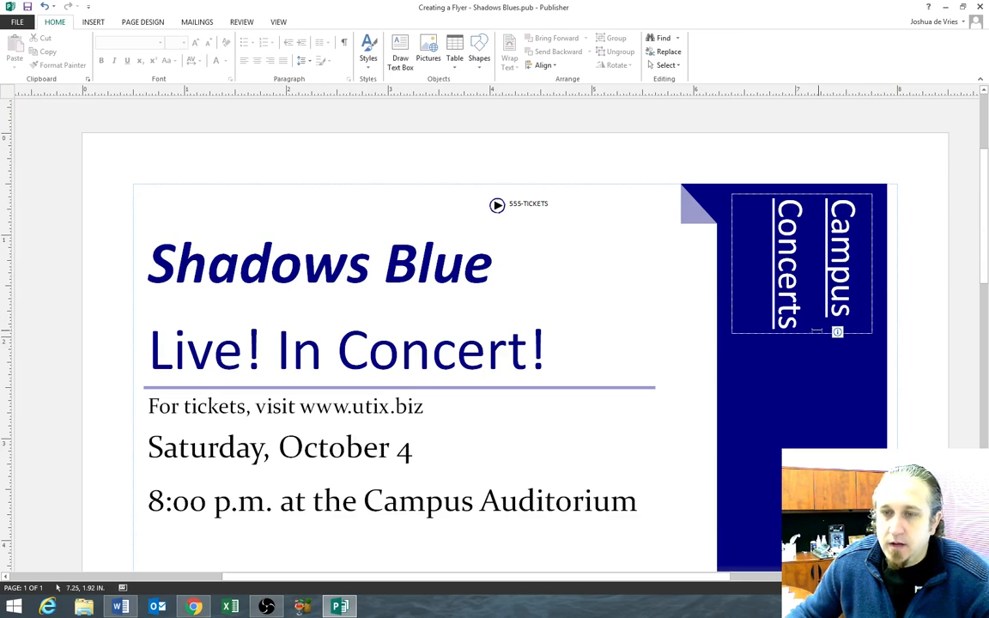
click(814, 332)
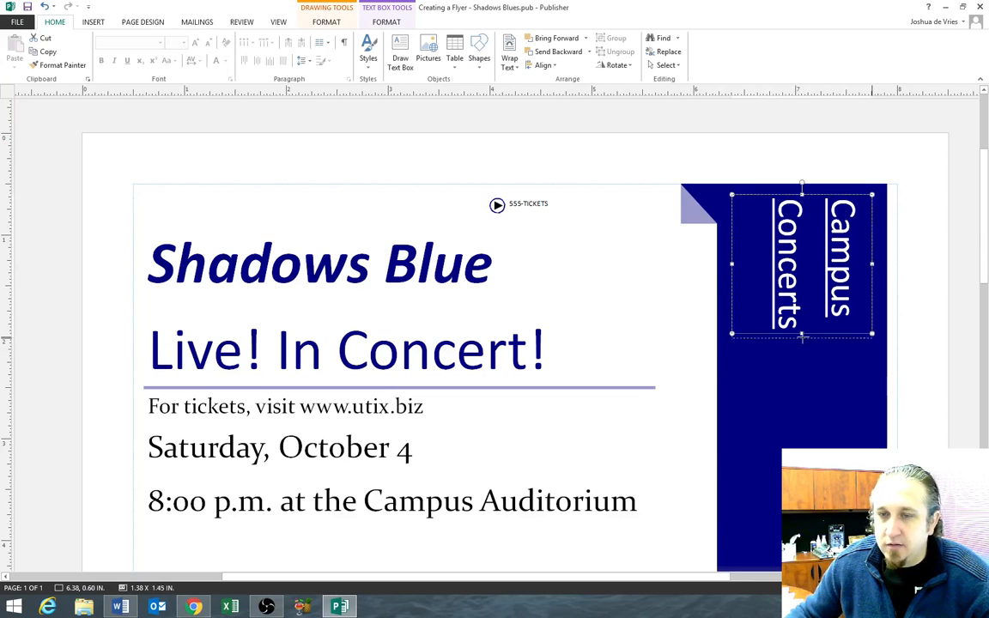
mouse_move(802, 337)
mouse_down()
mouse_move(802, 280)
mouse_move(802, 334)
mouse_up()
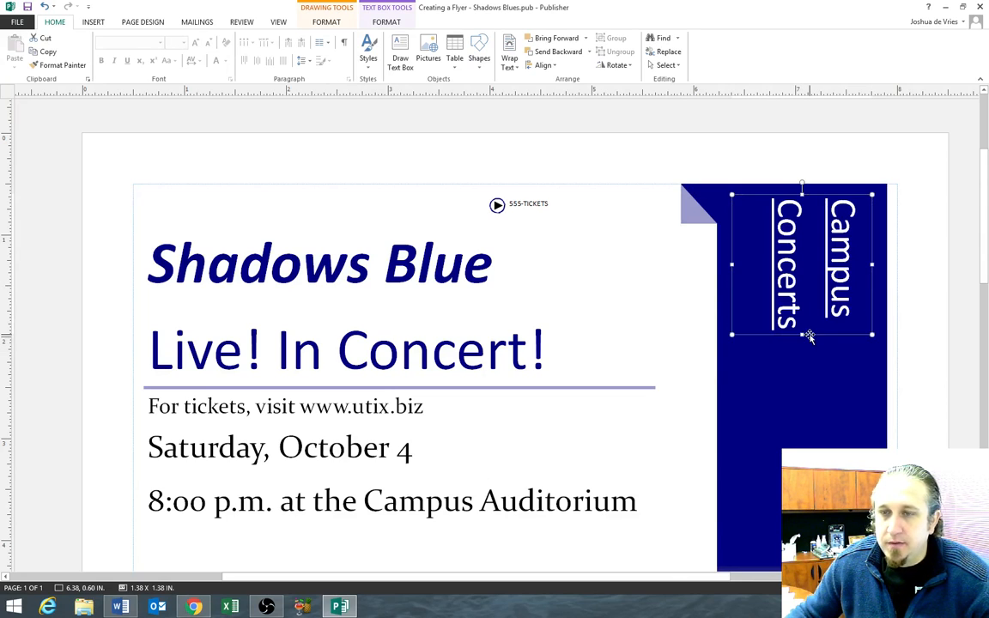
click(924, 345)
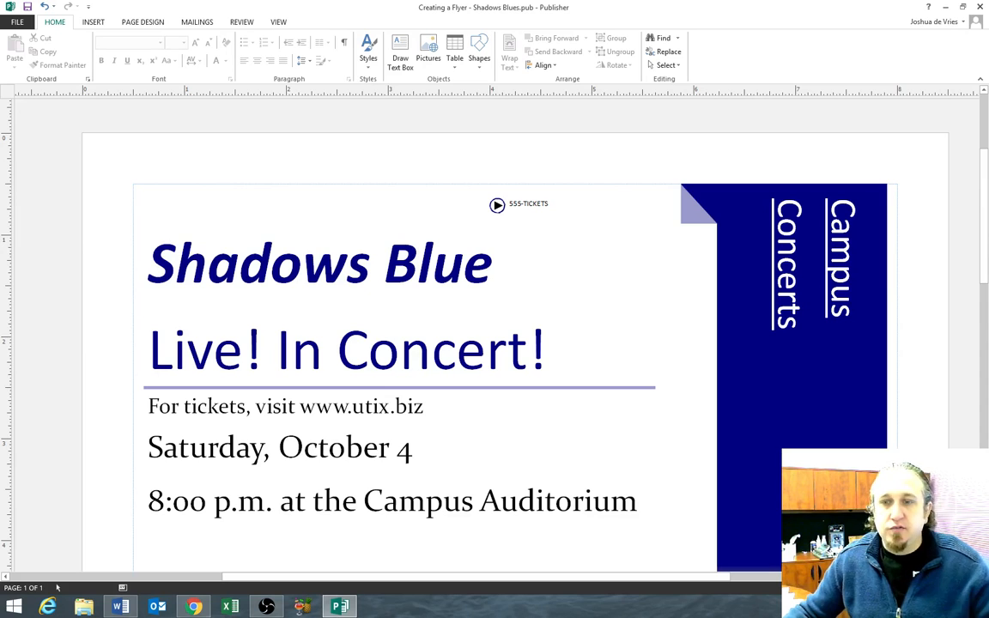
Download Guitar Picture.png from the Project 1 folder on the Moodle page in Chrome and place it on the lower part of the Publisher flyer
click(977, 588)
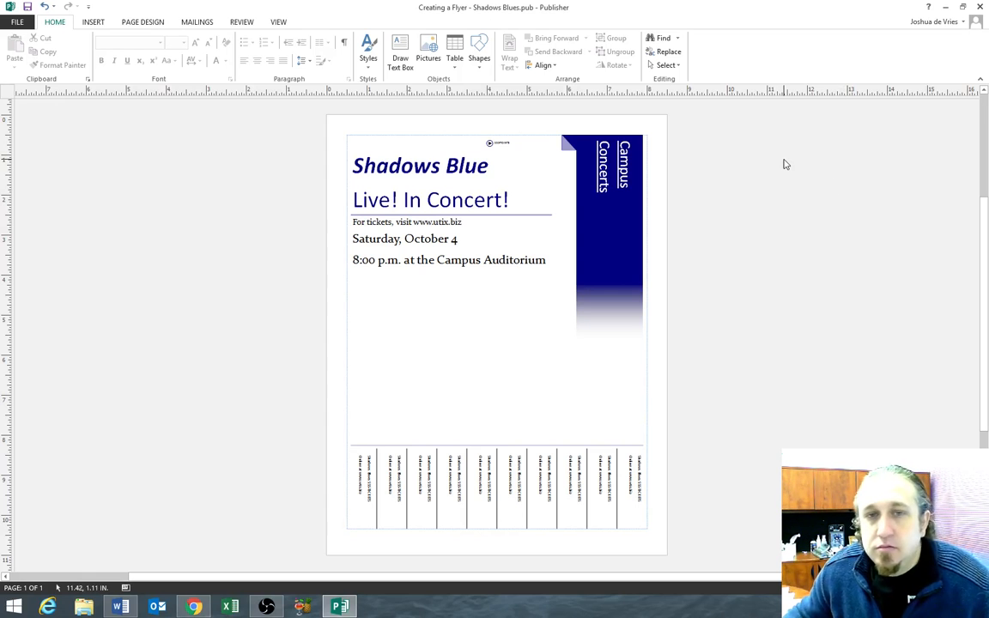
click(426, 360)
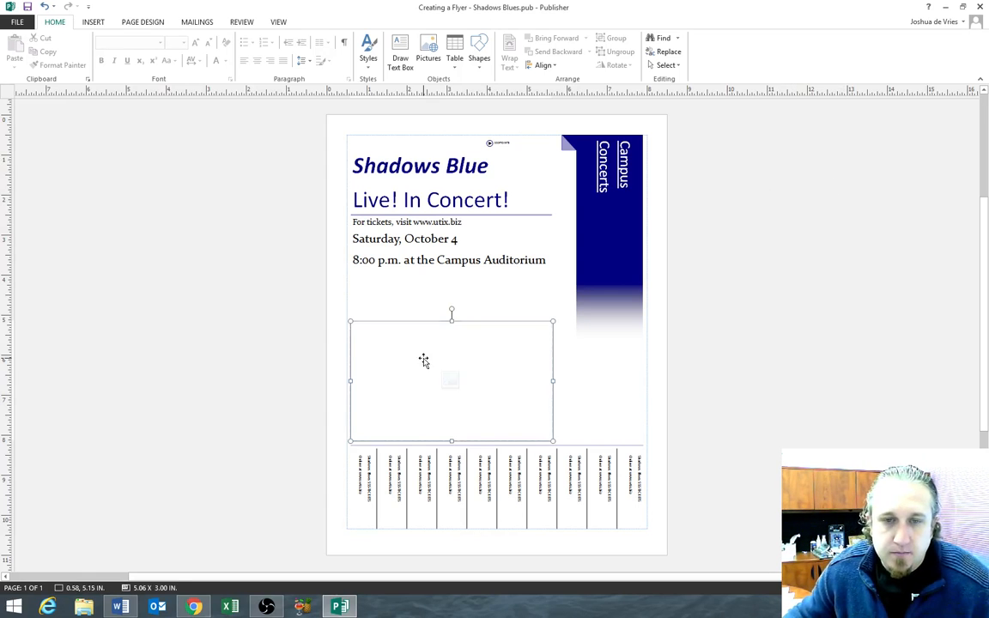
click(763, 292)
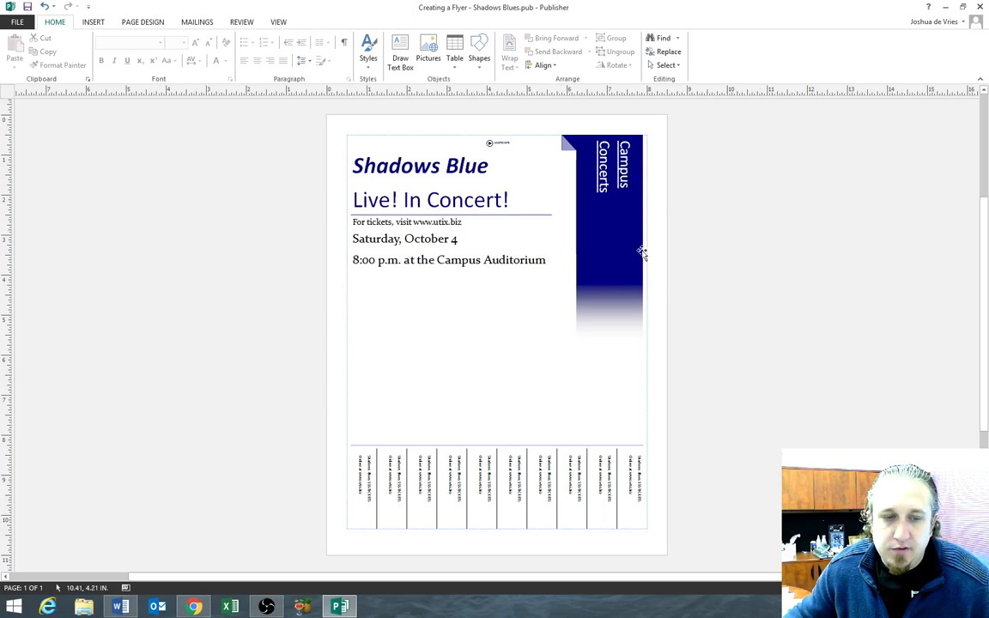
click(194, 607)
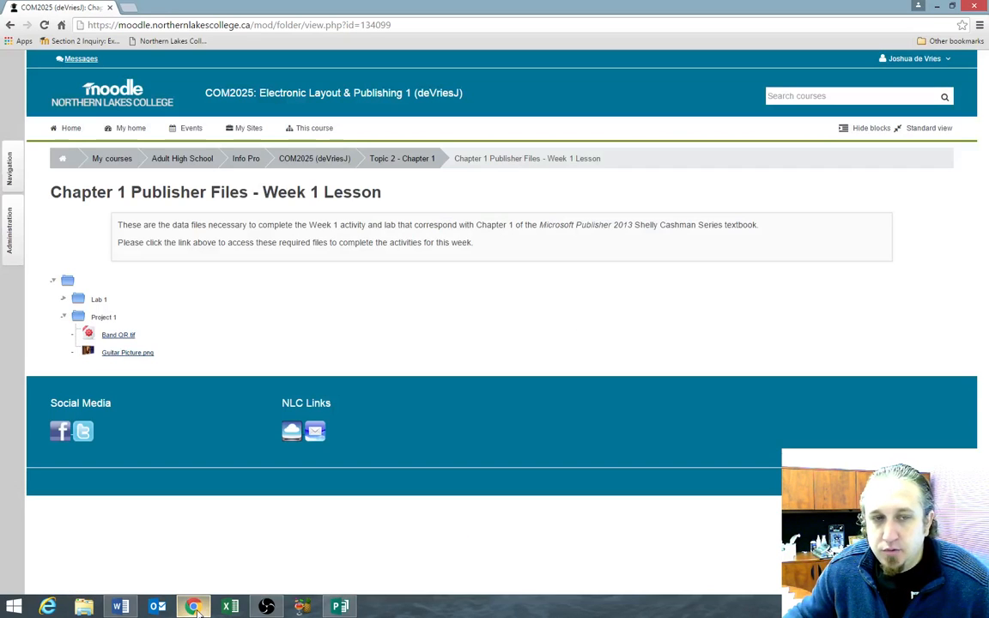
click(120, 354)
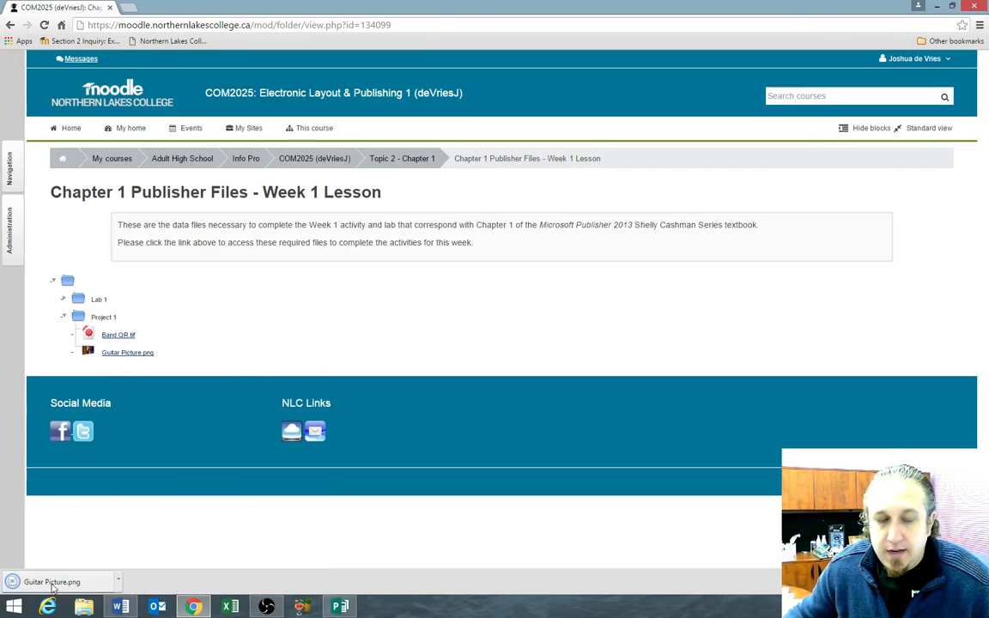
drag(43, 588, 399, 360)
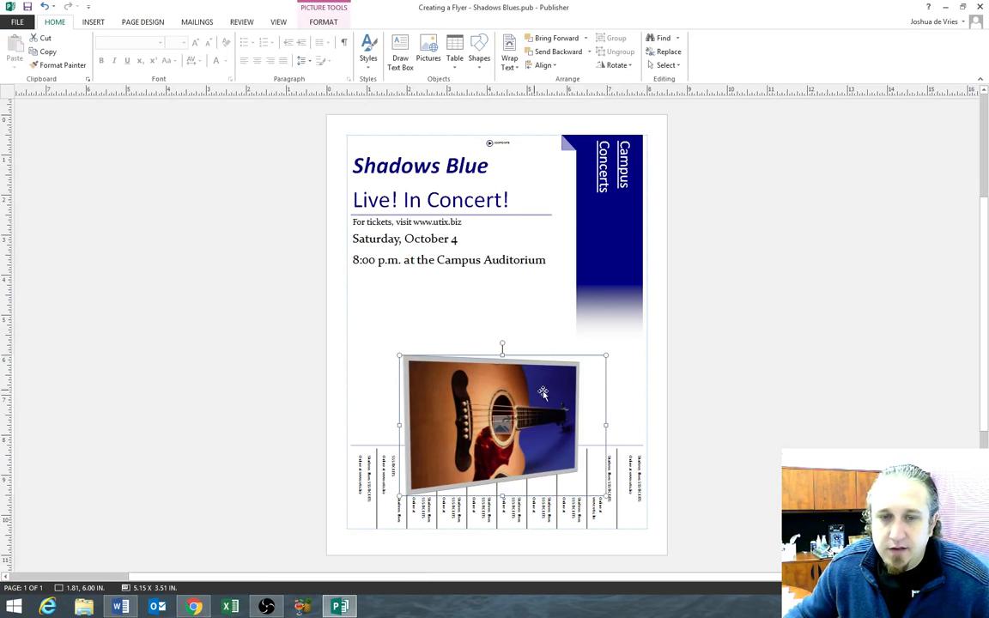